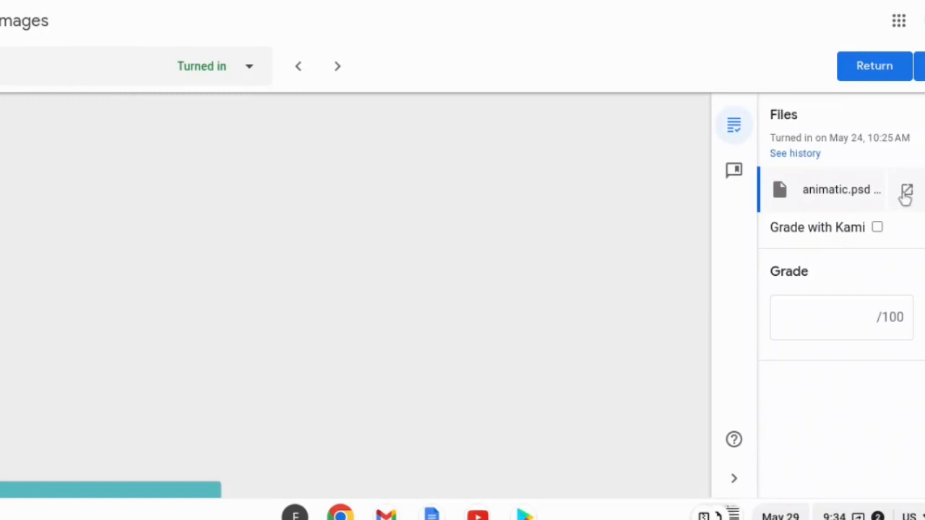
- Open the submitted animatic.psd file in its own tab and check the available file options
click(904, 192)
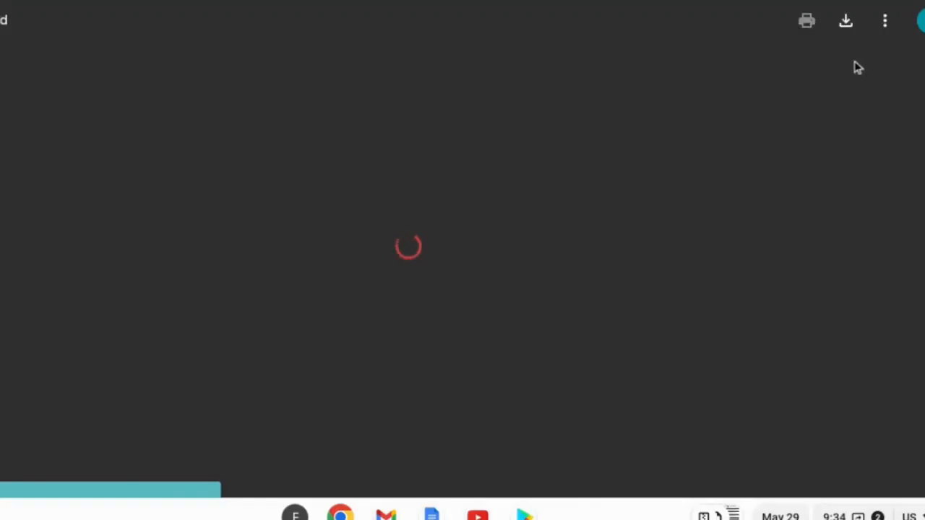
click(883, 24)
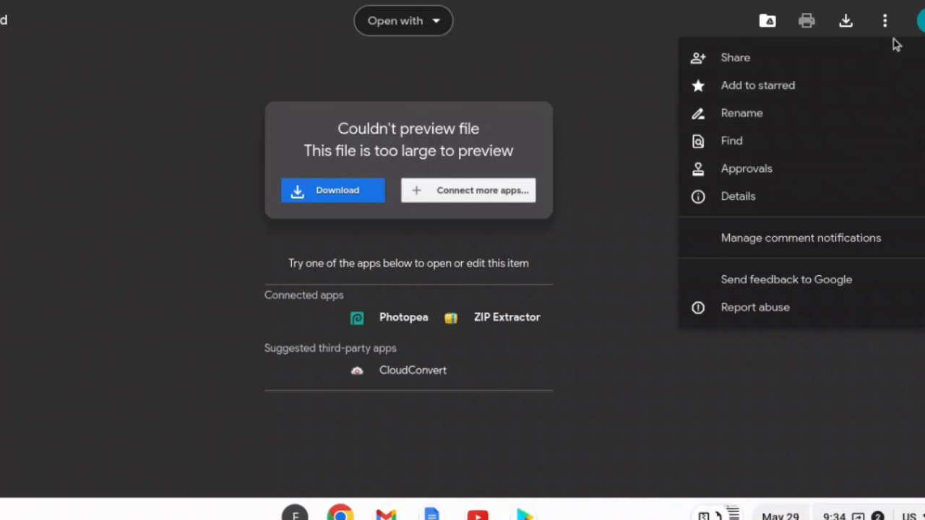
click(911, 84)
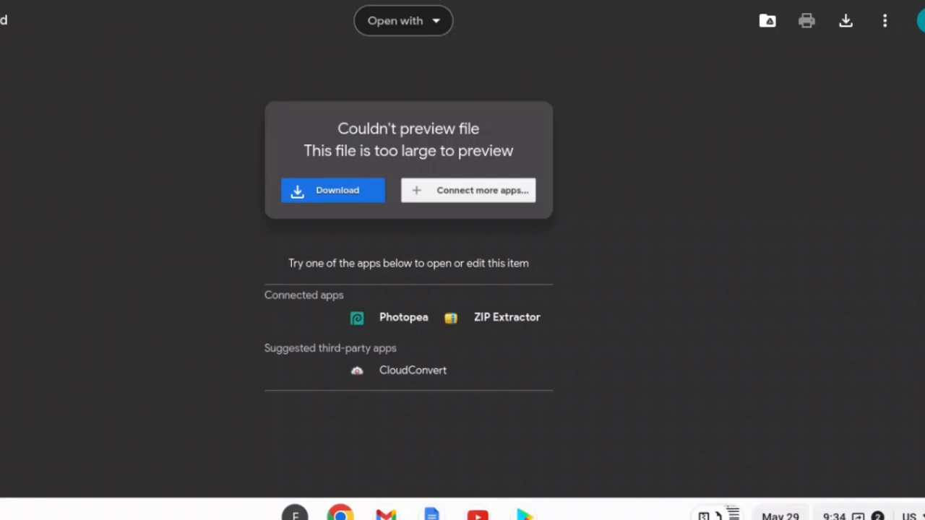
- Go to the Photopea online editor at photopea.com
text(photo)
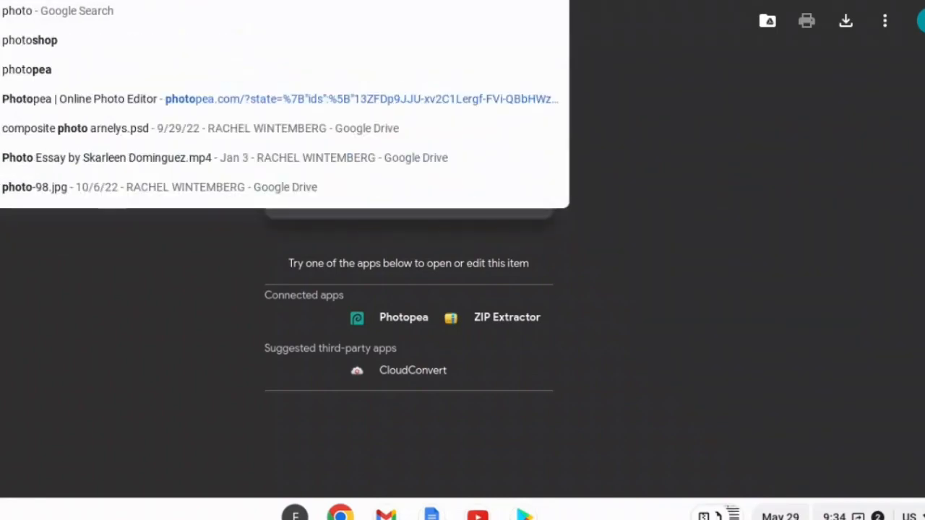
text(pea.com)
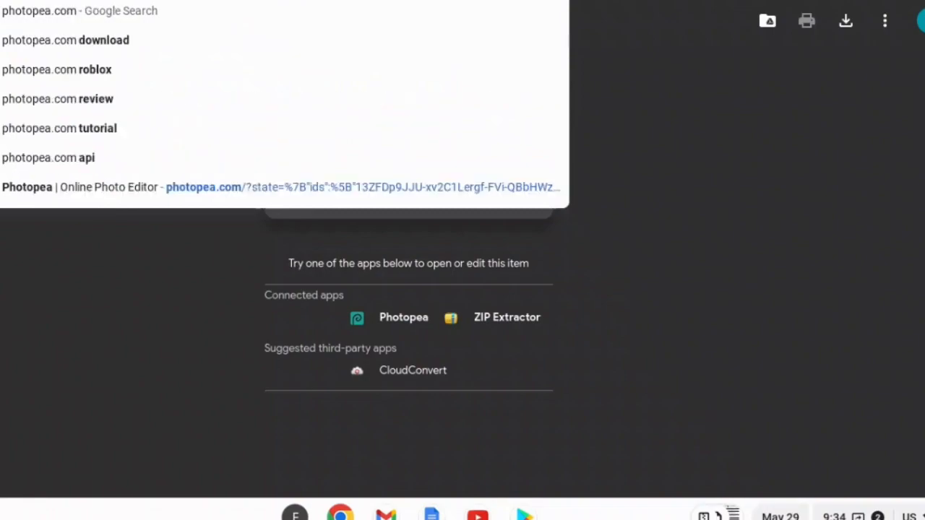
key(Return)
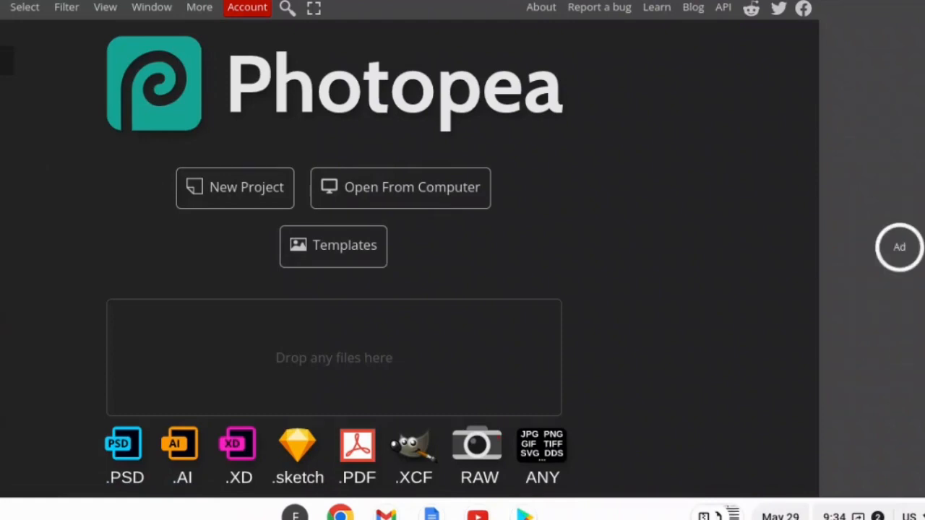
- Open the file animatic.psd 2.psd from the Downloads folder
key(ctrl+o)
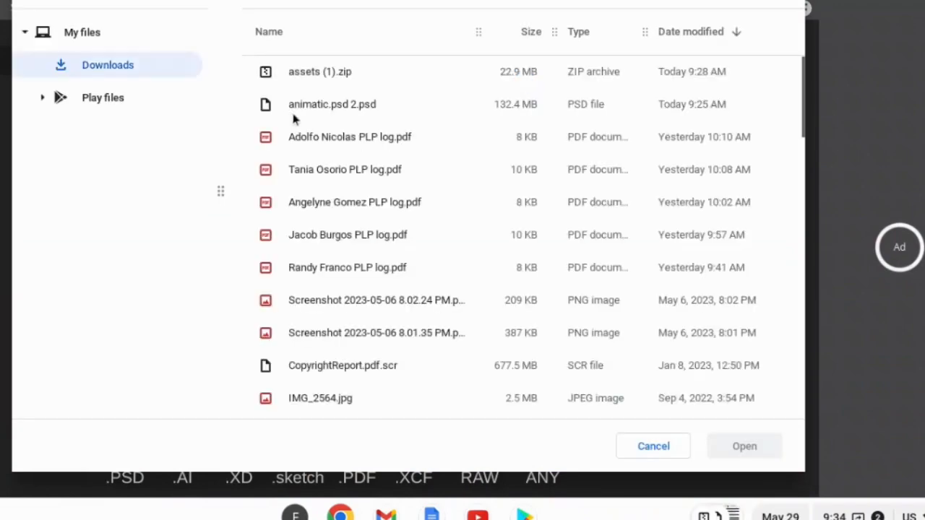
click(343, 117)
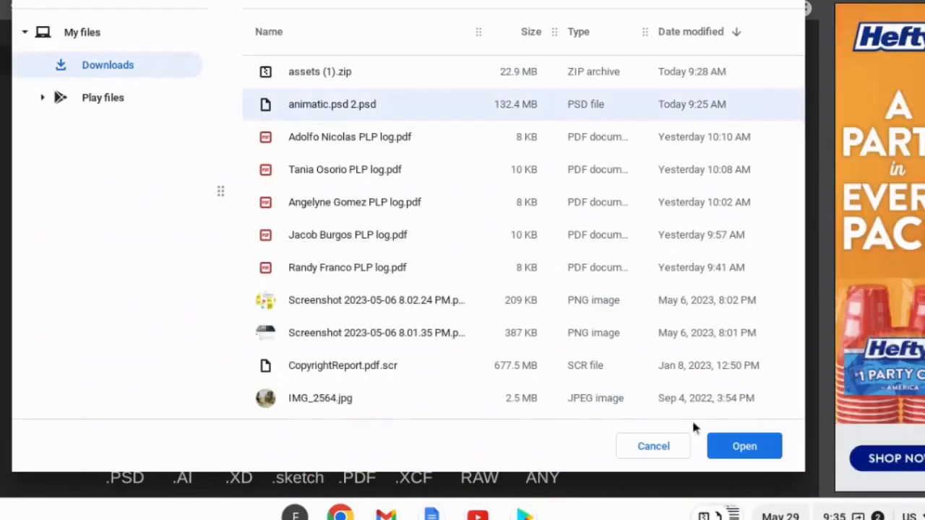
click(770, 443)
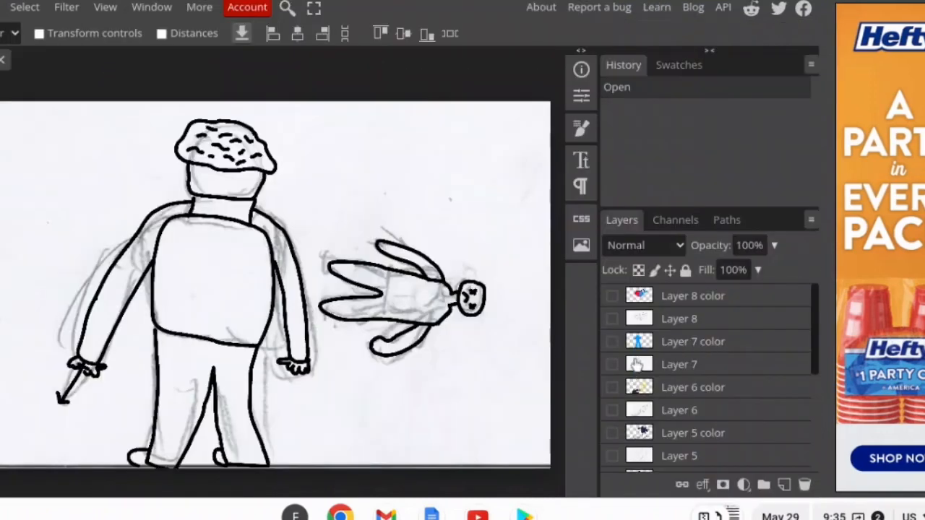
- Hide Layer 4 and Layer 4 color so that only the Background layer stays shown
scroll(639, 362, down, 3)
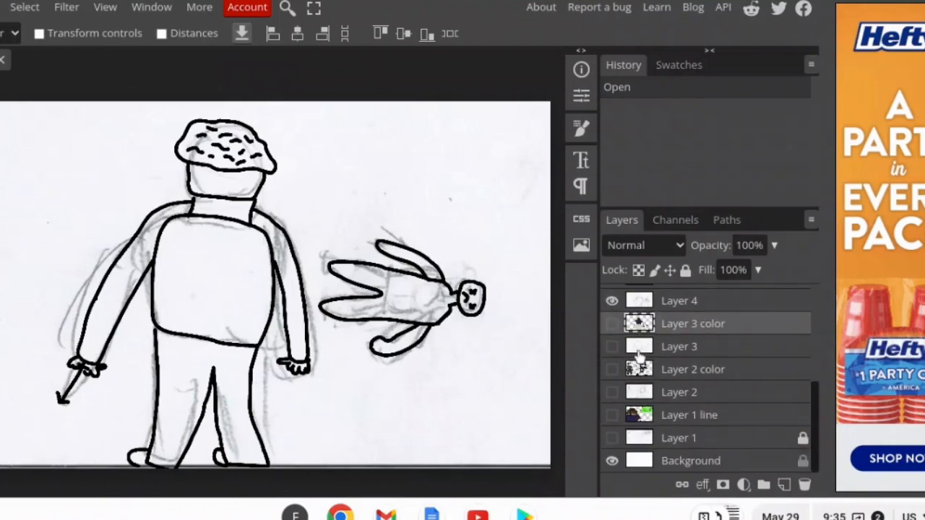
click(612, 302)
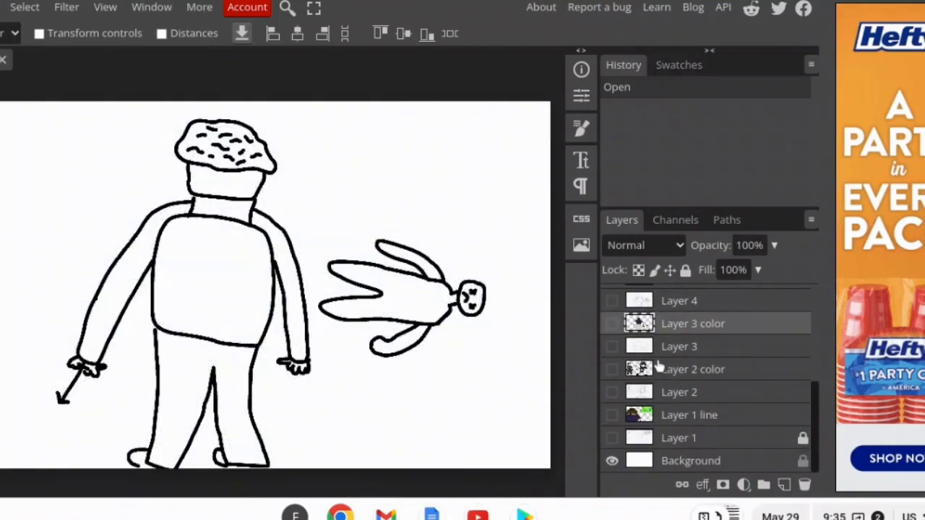
scroll(657, 367, up, 2)
scroll(658, 369, down, 2)
scroll(657, 369, up, 2)
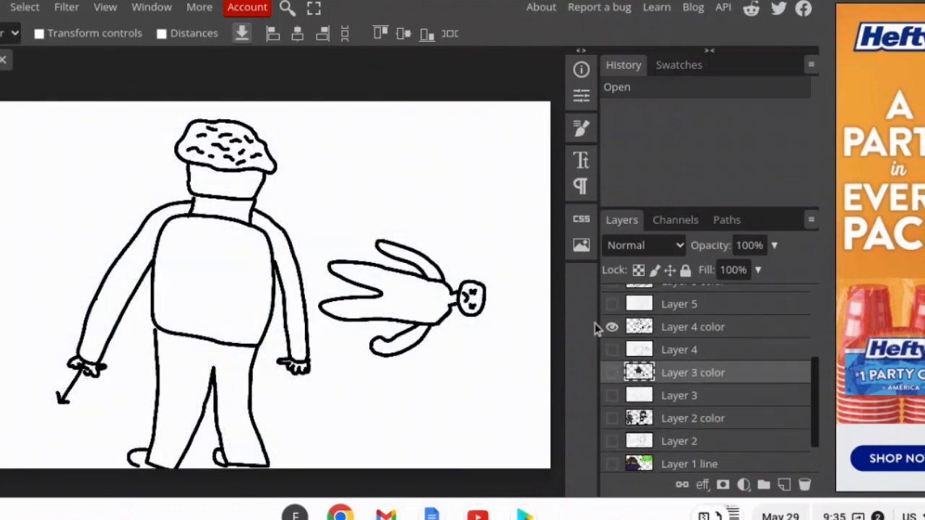
click(612, 326)
- Compare the Layer 1 sketch with Layer 1 line, leaving Layer 1 hidden and Layer 1 line shown
scroll(720, 366, down, 2)
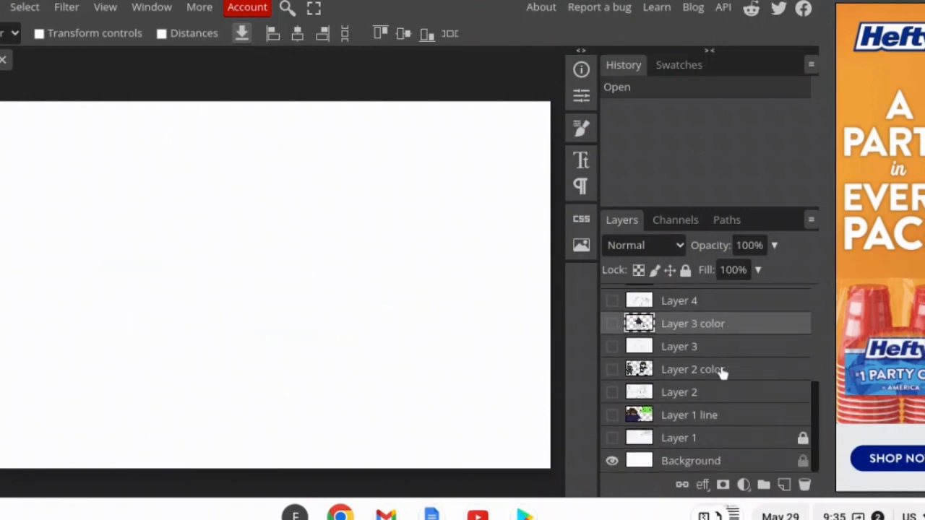
click(612, 438)
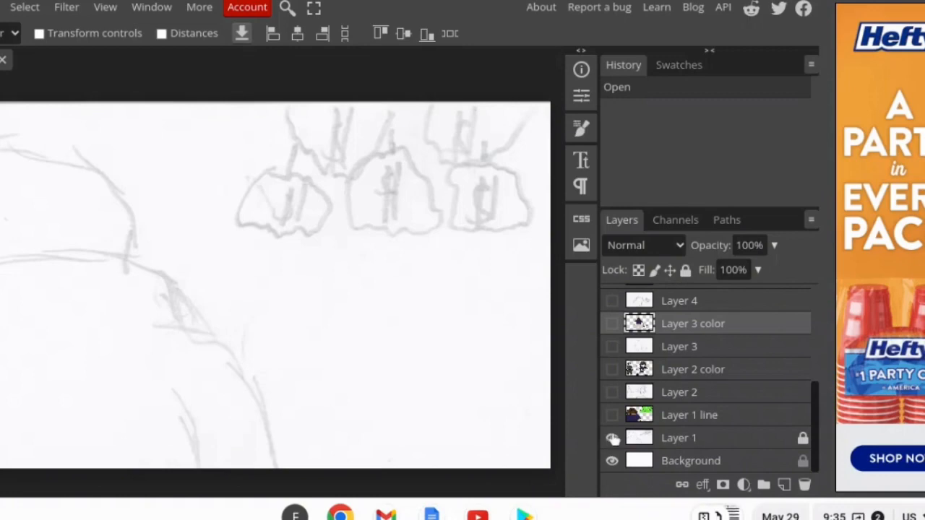
click(612, 439)
click(612, 415)
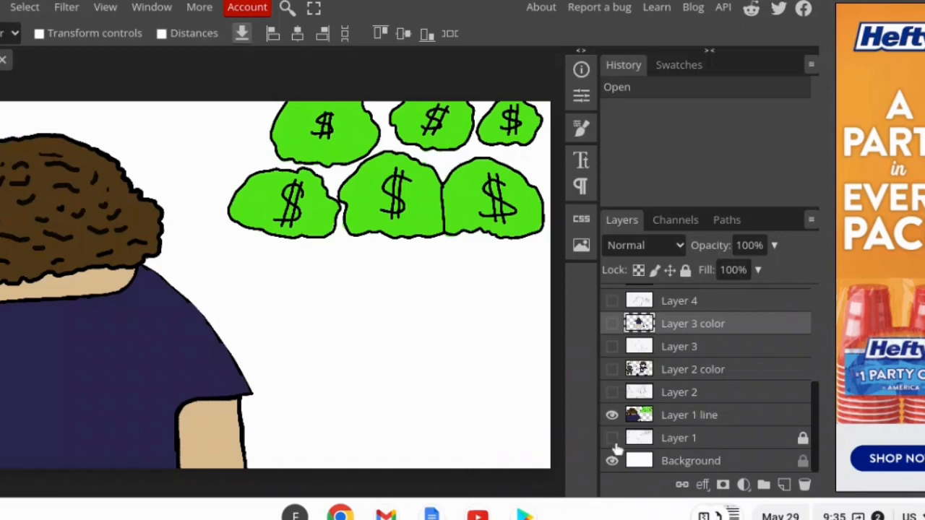
click(612, 417)
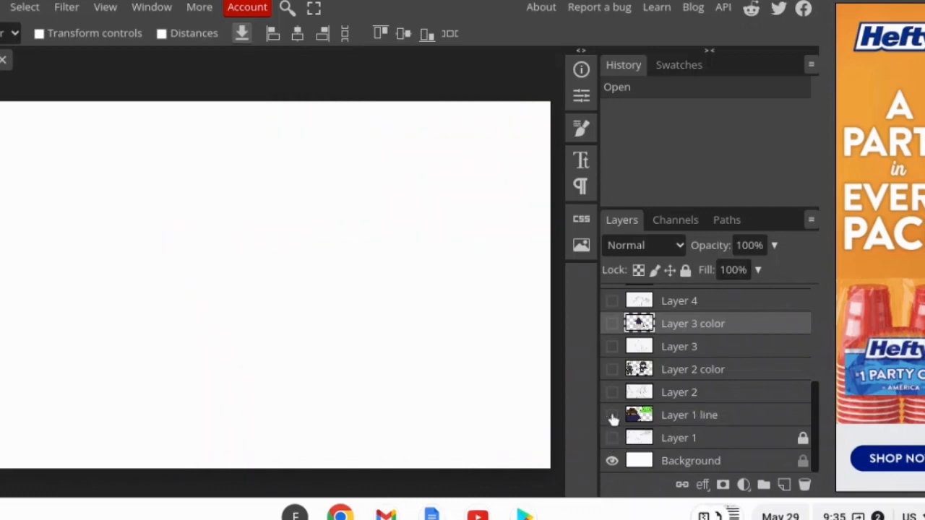
click(613, 439)
click(612, 438)
click(612, 416)
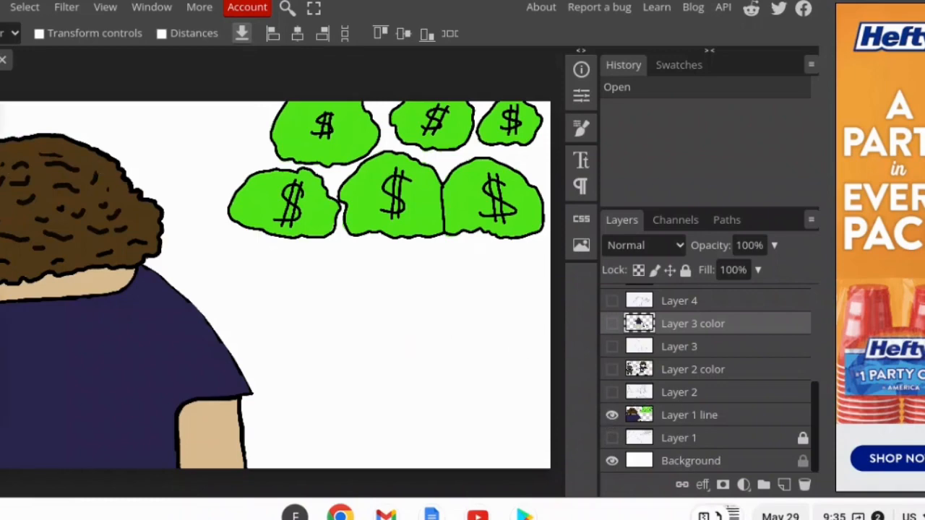
- Export the first frame as a JPG named "frame 1"
mouse_move(2, 246)
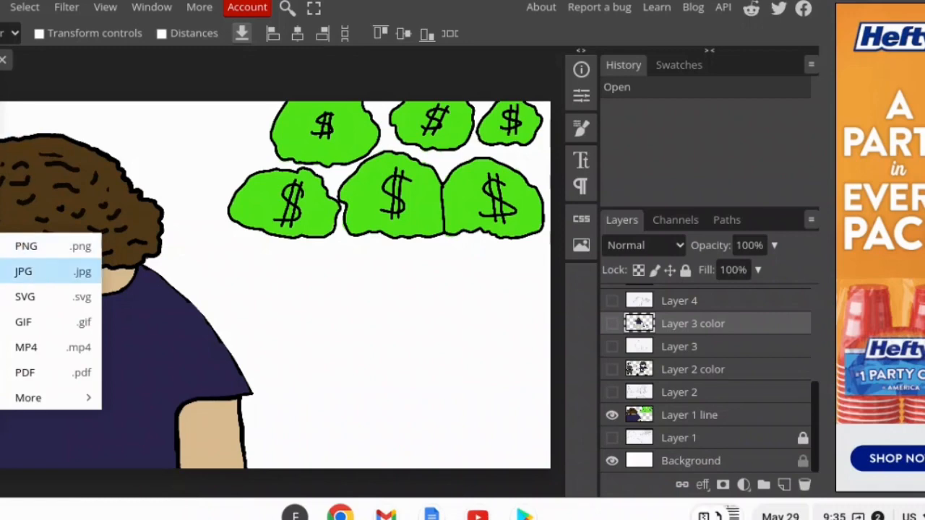
click(42, 275)
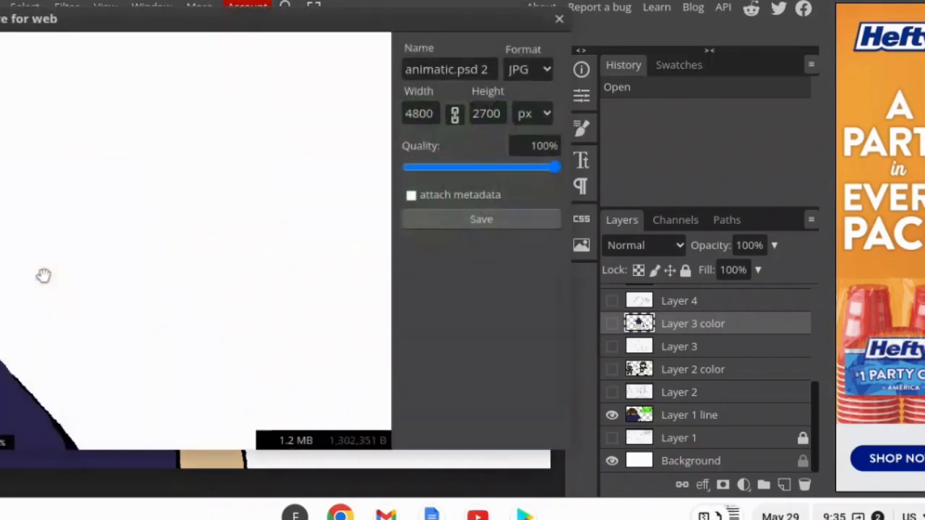
click(489, 69)
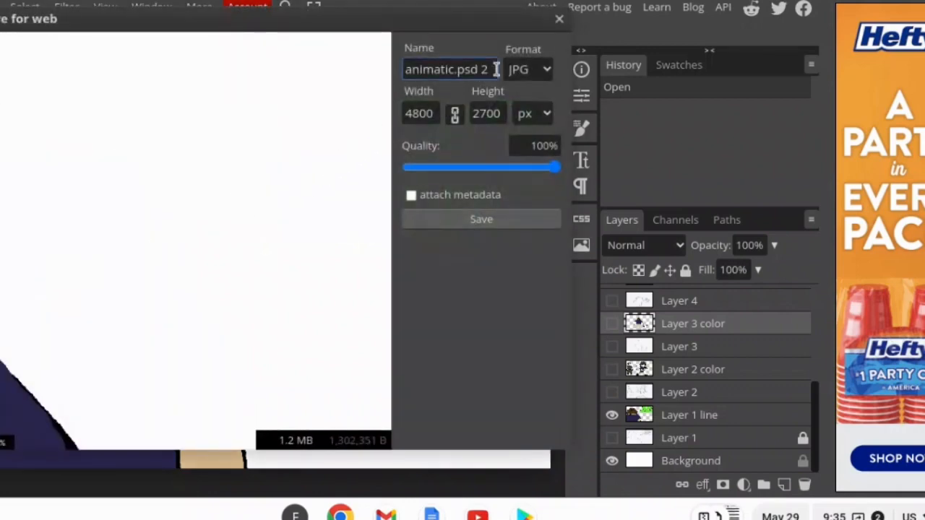
drag(494, 69, 394, 67)
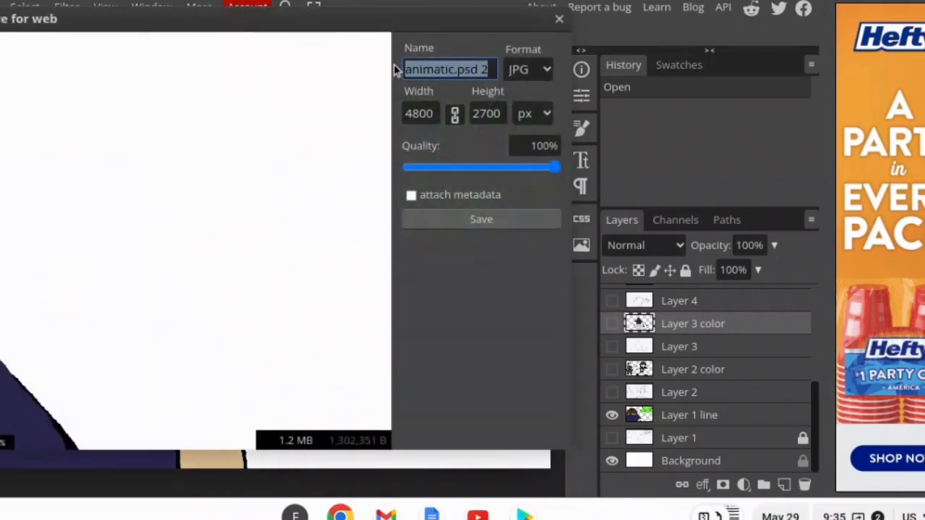
text(fram)
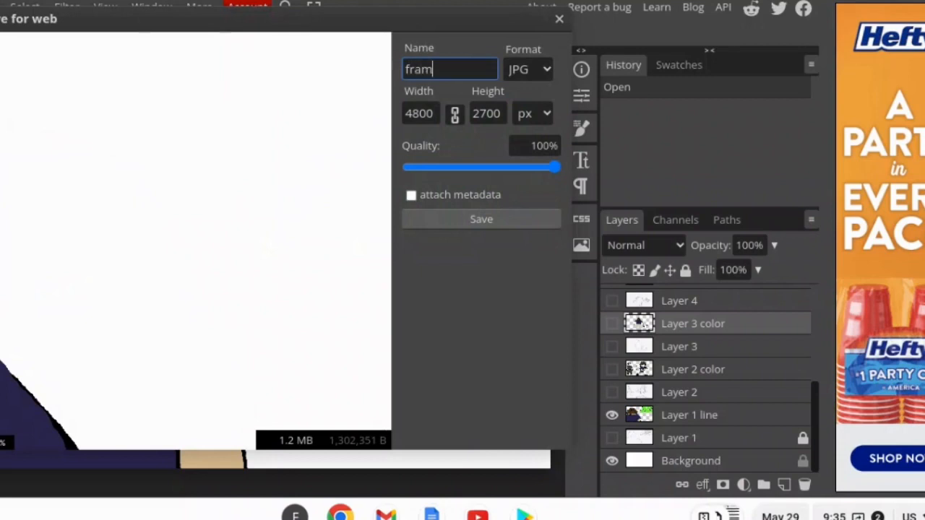
text(e 1)
click(481, 219)
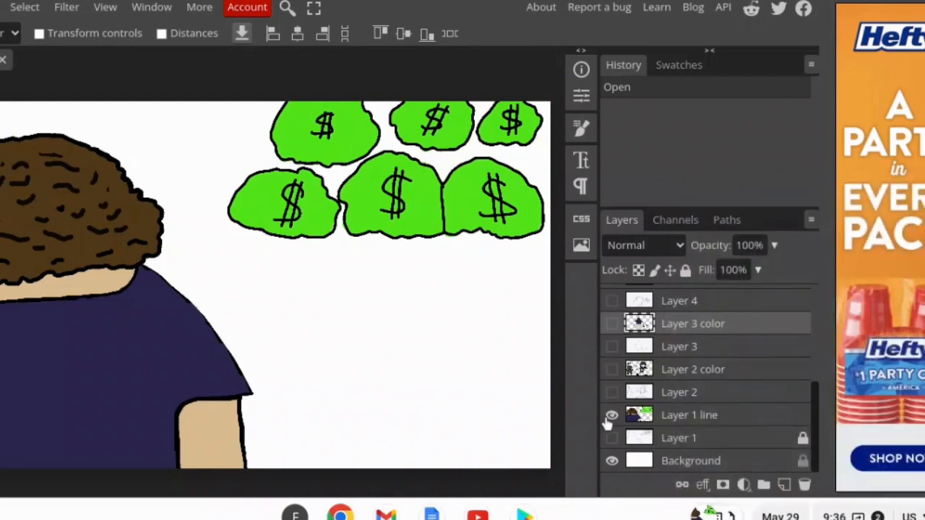
- Hide Layer 1 line, check the Layer 2 sketch, and leave Layer 2 color as the shown drawing
click(612, 414)
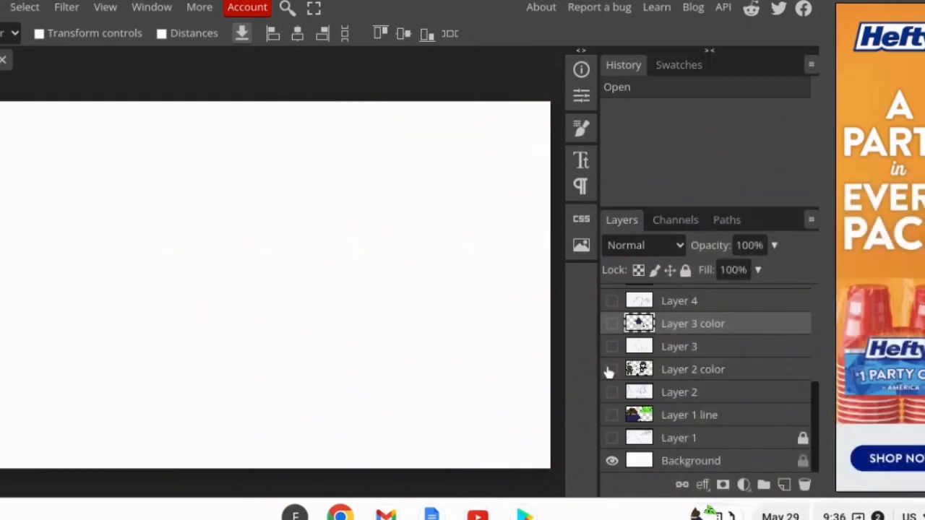
click(611, 370)
click(612, 369)
click(612, 392)
click(612, 392)
click(612, 369)
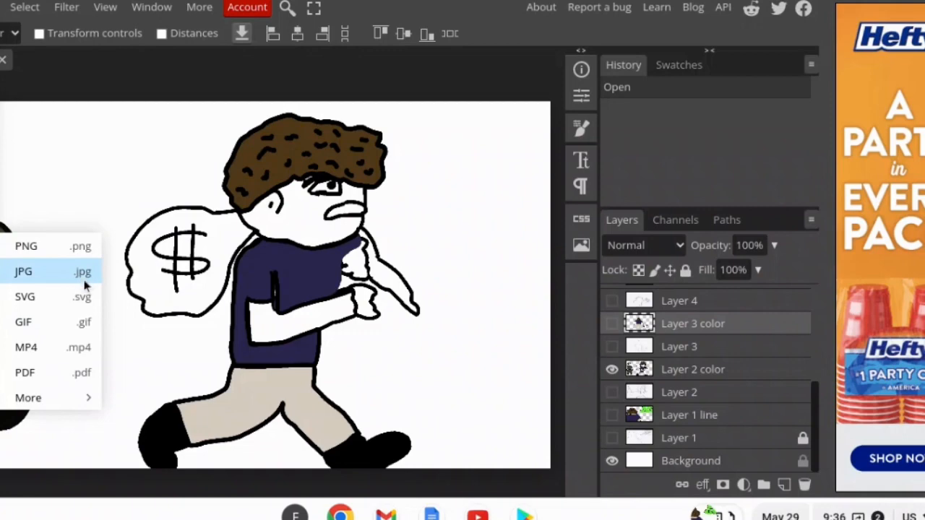
- Export the second frame as a JPG named "frame 2" and dismiss the ad-removal offer
click(86, 285)
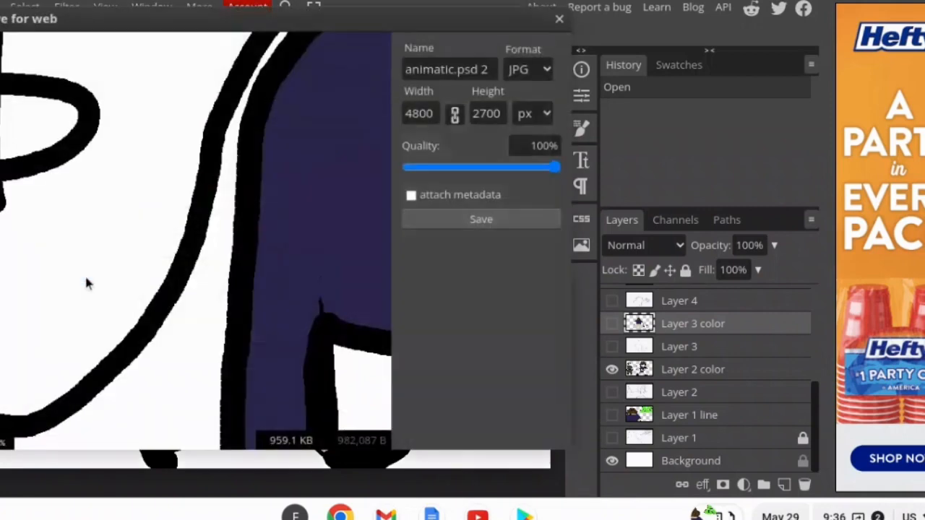
click(488, 68)
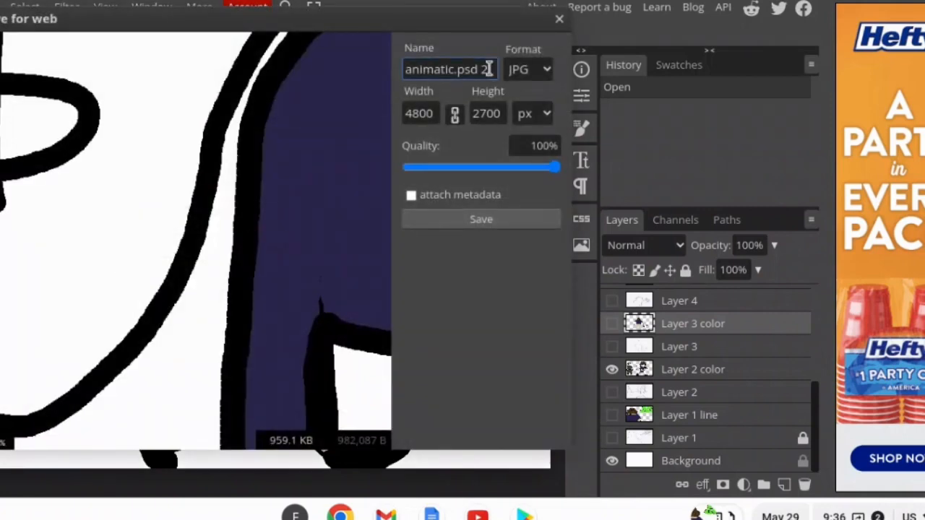
drag(488, 68, 365, 55)
text(frame 2)
click(505, 219)
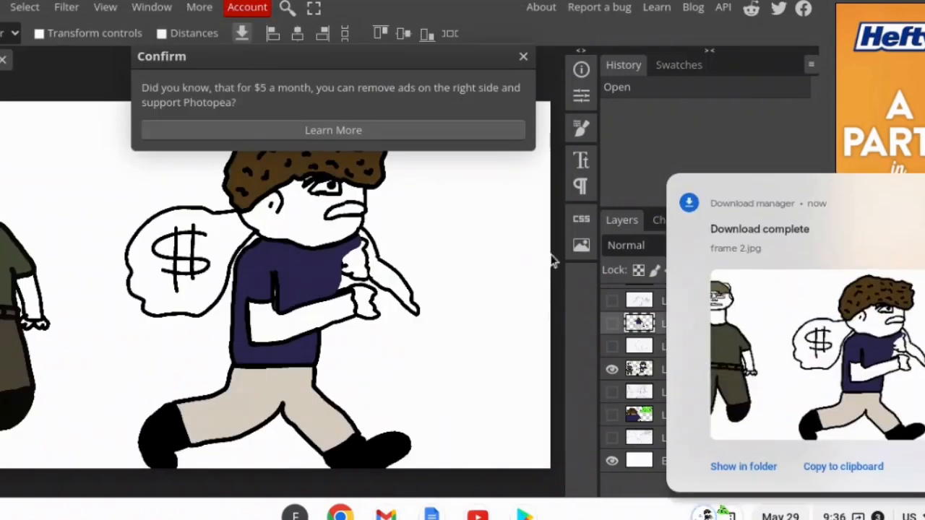
click(523, 56)
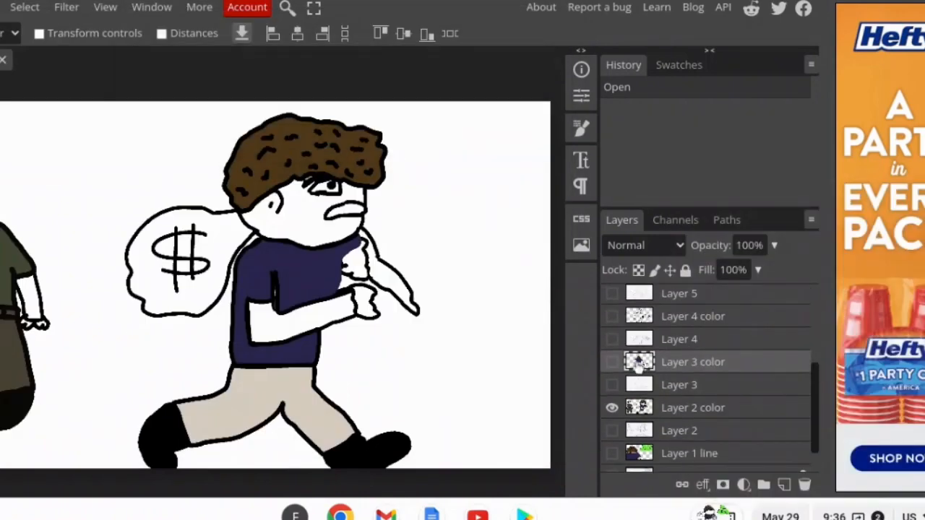
- Show Layer 3 color instead of Layer 2 color and export it as a JPG named "frame 3"
click(612, 407)
click(612, 362)
click(2, 7)
click(72, 272)
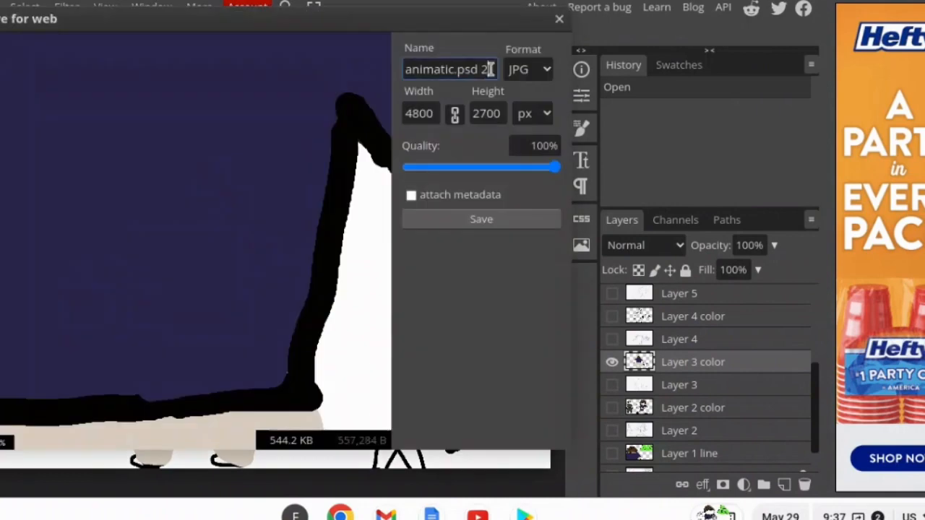
text(frame 3)
key(Return)
- Show Layer 4 color instead of Layer 3 color and export it as a JPG named "frame 4"
click(612, 362)
click(612, 316)
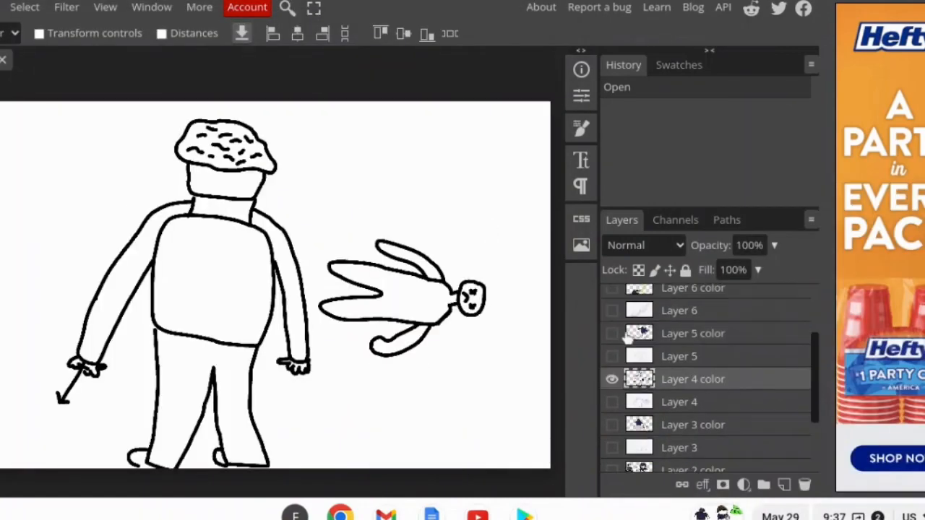
click(1, 7)
click(73, 272)
click(496, 69)
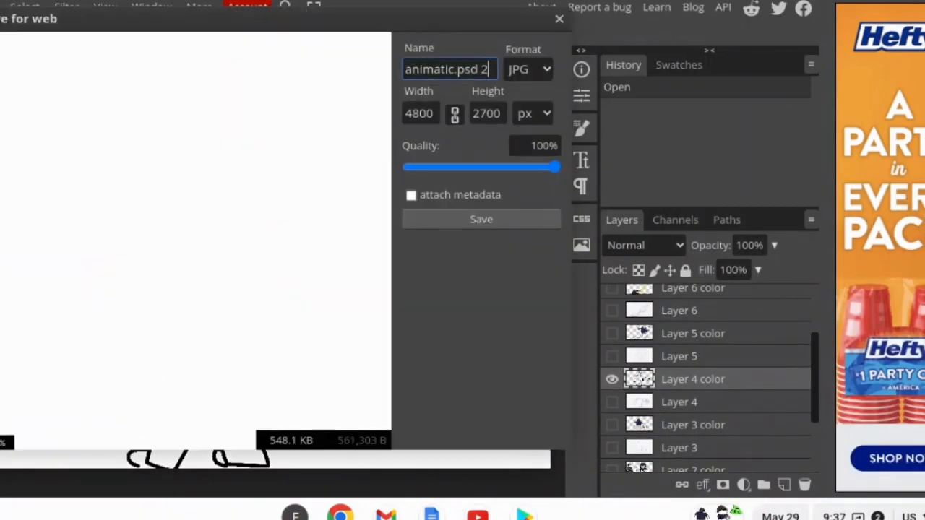
key(ctrl+a)
text(frame 4)
key(Return)
- Show Layer 5 color instead of Layer 4 color and export it as a JPG named "Frame 5"
click(612, 379)
click(612, 333)
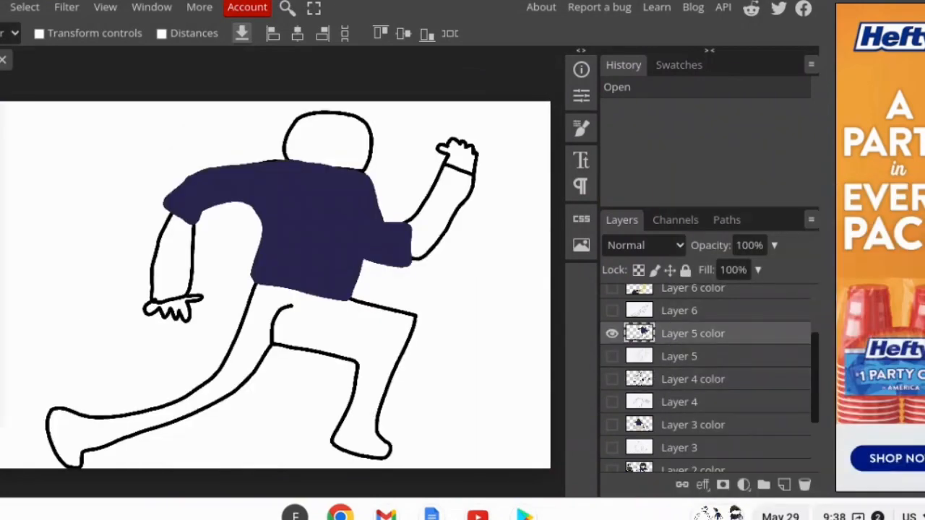
click(2, 7)
click(73, 271)
click(496, 68)
key(ctrl+a)
text(Frame 5)
key(Return)
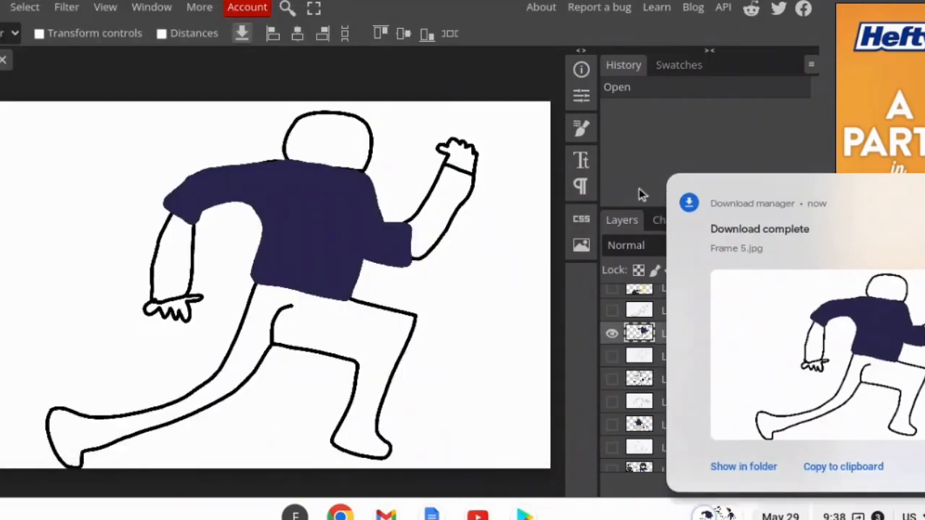
- Show Layer 6 color instead of Layer 5 color and export it as a JPG named "frame 6"
click(612, 287)
click(612, 333)
click(1, 7)
click(44, 269)
click(456, 69)
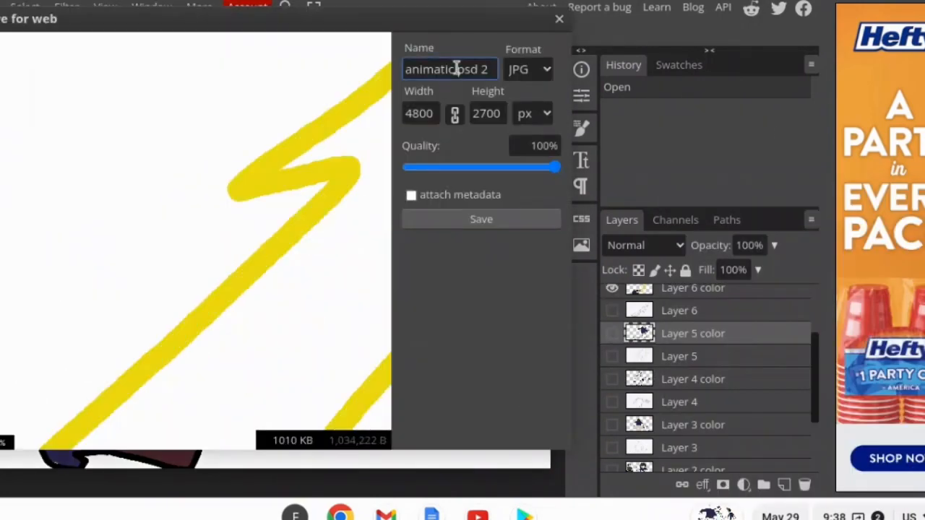
key(ctrl+a)
text(frame 6)
click(501, 225)
- Show Layer 7 color instead of Layer 6 color and export it as a JPG named "frame 7"
scroll(696, 376, up, 2)
click(612, 309)
click(612, 355)
click(2, 7)
mouse_move(2, 246)
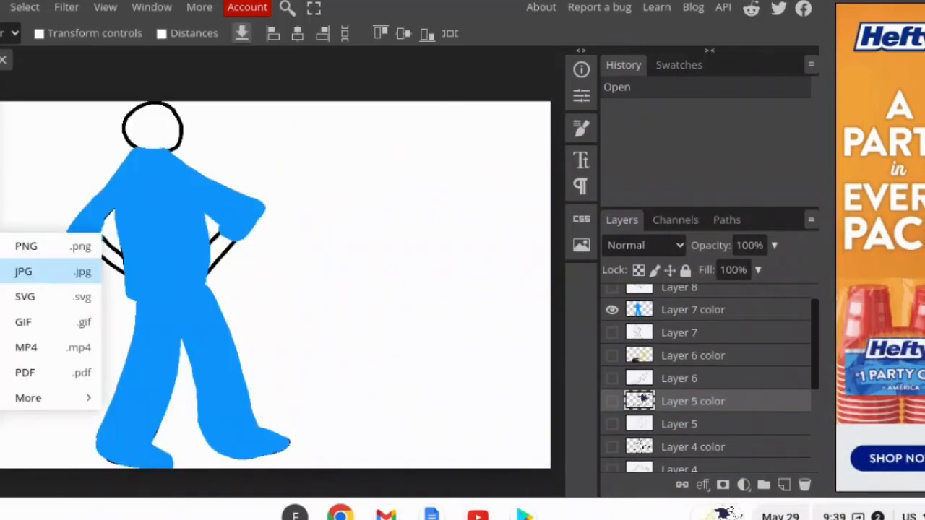
click(44, 272)
click(452, 66)
key(ctrl+a)
text(frame 7)
click(481, 219)
- Show Layer 8 color instead of Layer 7 color, dismiss the ad-removal offer and export the image as a JPG named "frame 8"
scroll(667, 386, up, 1)
click(612, 341)
click(612, 295)
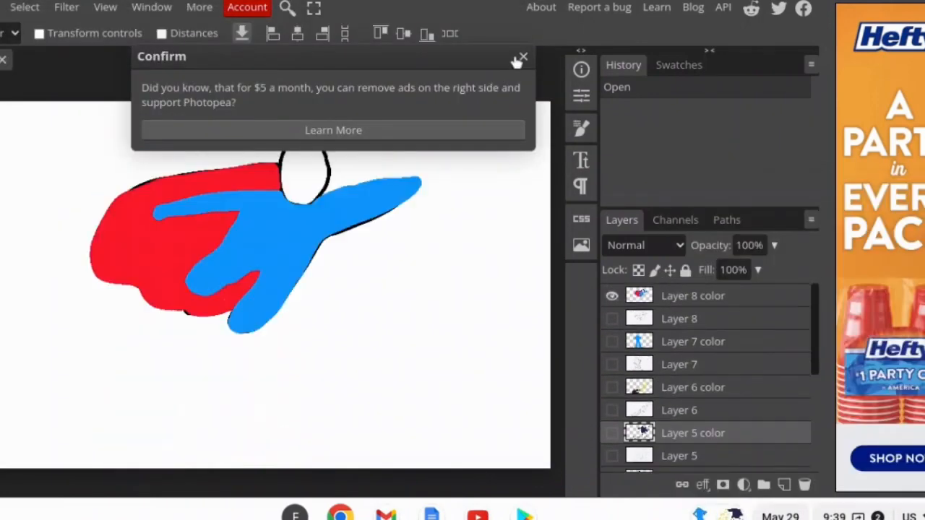
click(522, 57)
click(1, 7)
click(43, 270)
click(452, 66)
key(ctrl+a)
text(fra)
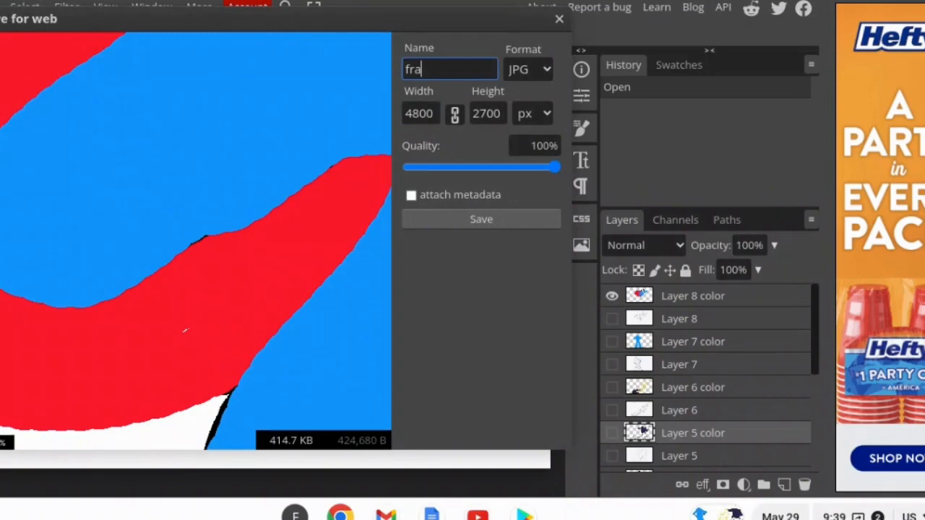
text(me 8)
click(470, 220)
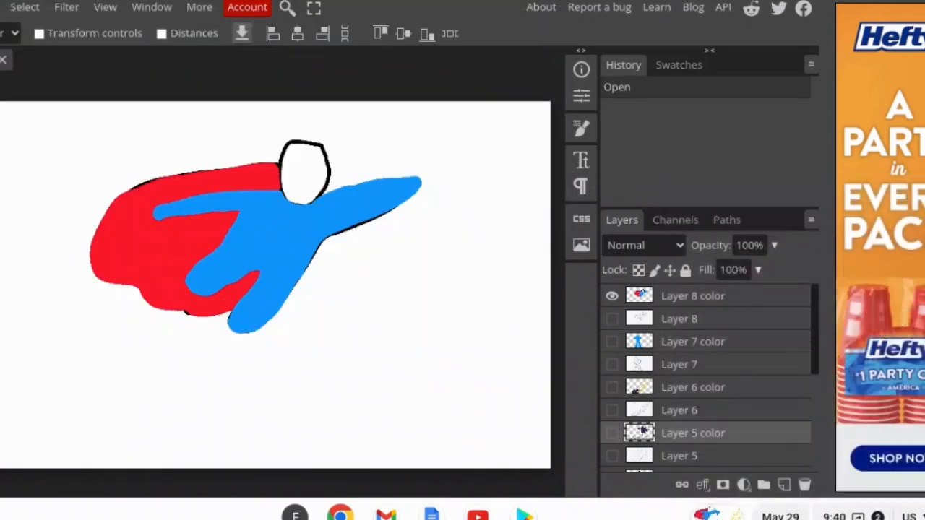
- Close the Photopea page without saving changes and close the student's submission page
key(ctrl+w)
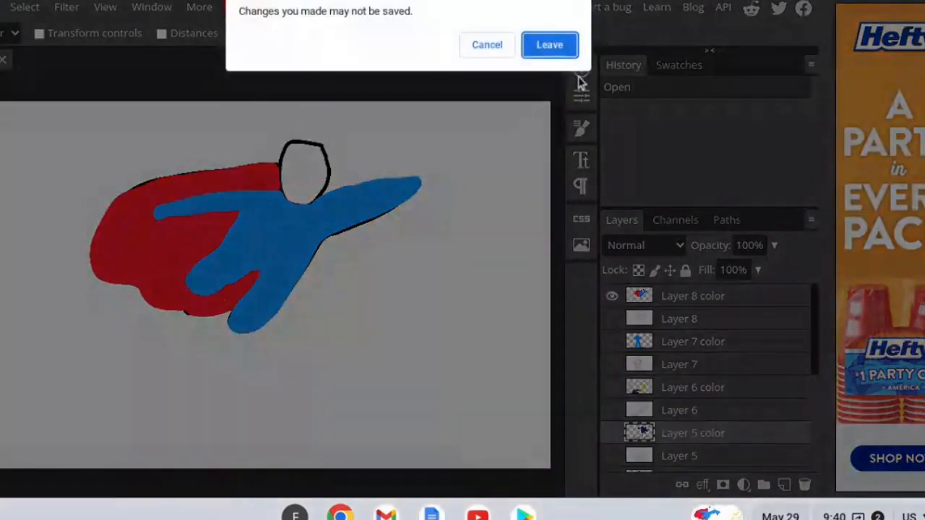
click(553, 45)
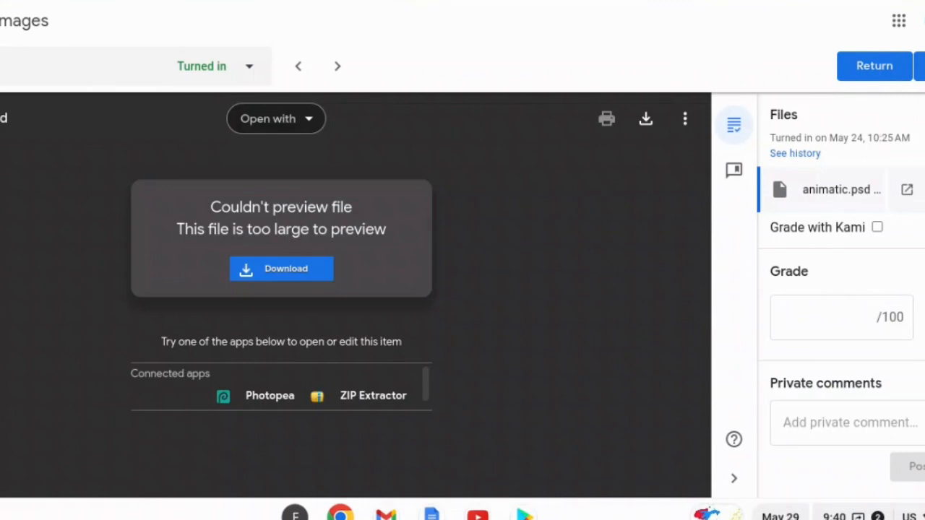
key(ctrl+w)
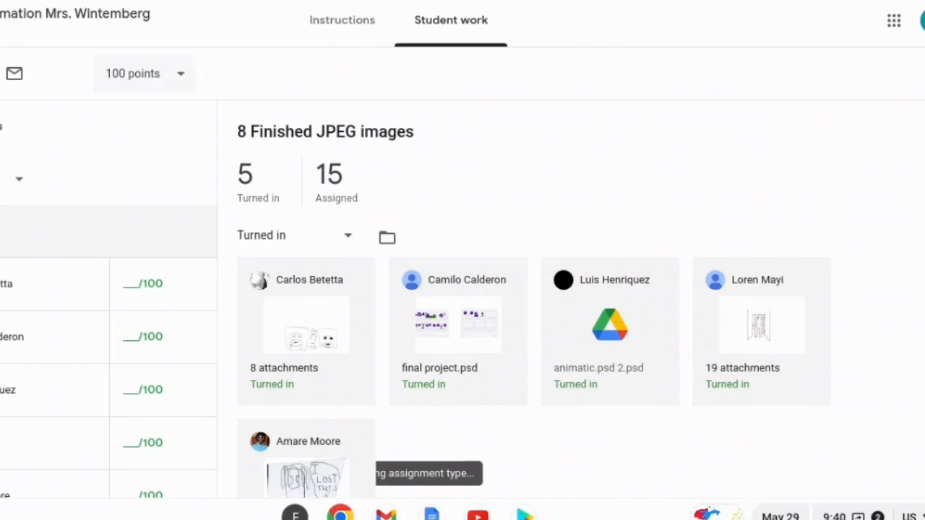
- Open WeVideo in a new browser tab, dismiss the release notes and enter the Classic workspace
key(ctrl+t)
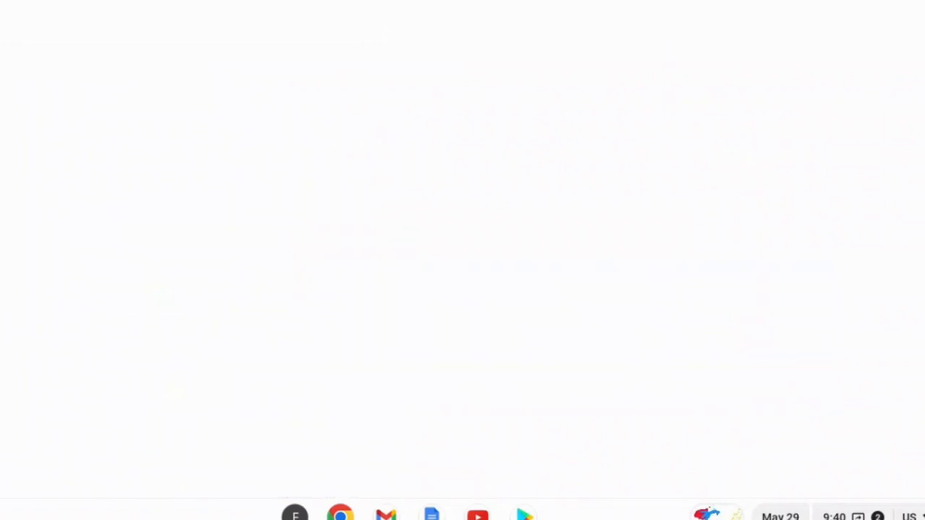
key(ctrl+l)
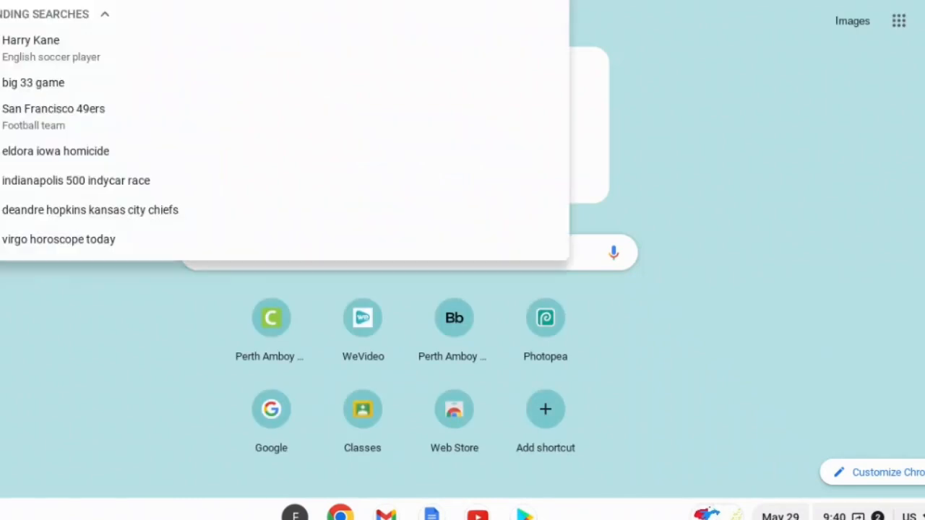
text(we)
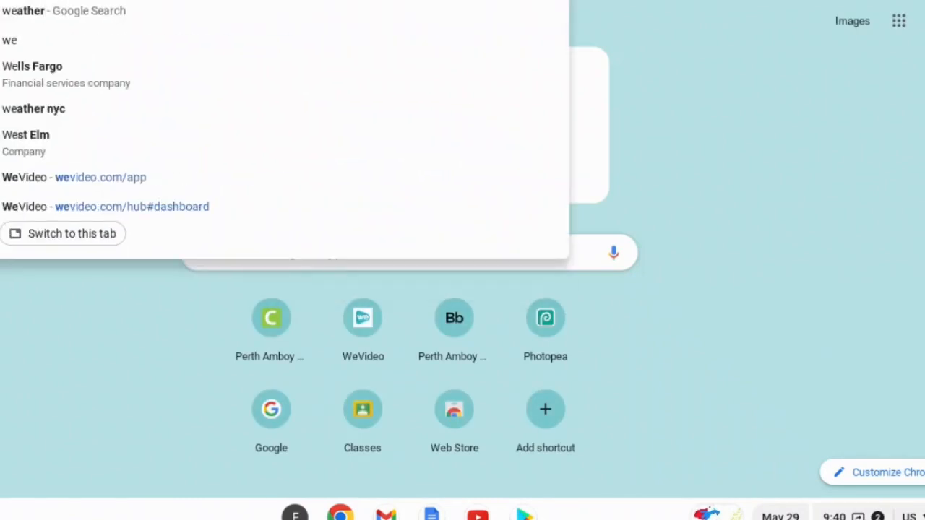
text(v)
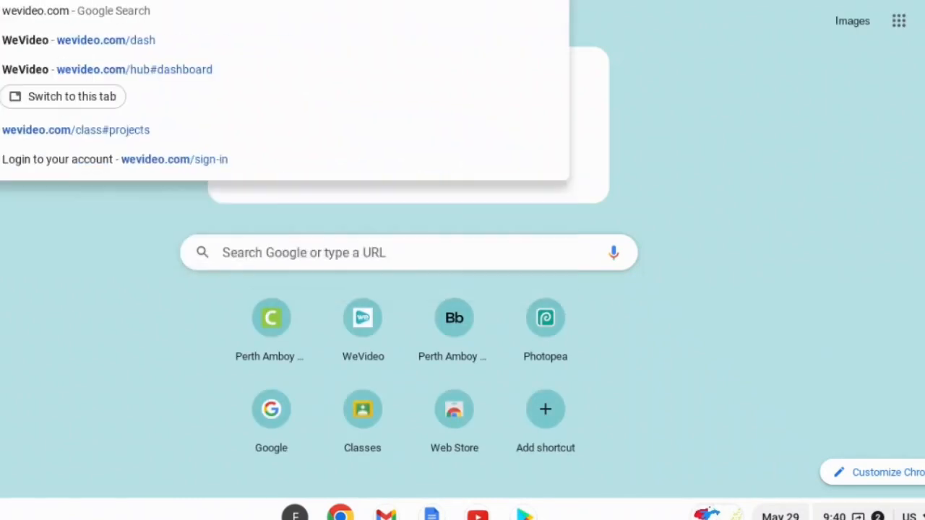
key(Return)
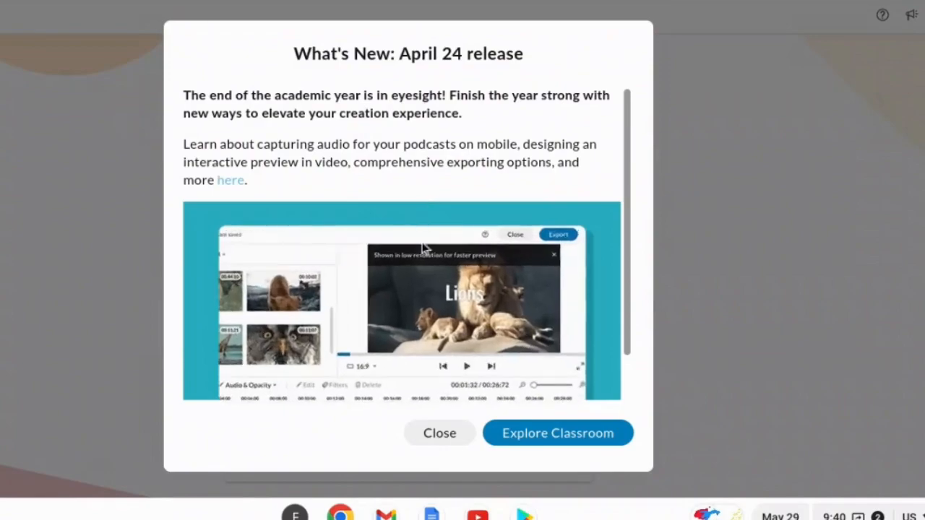
click(446, 435)
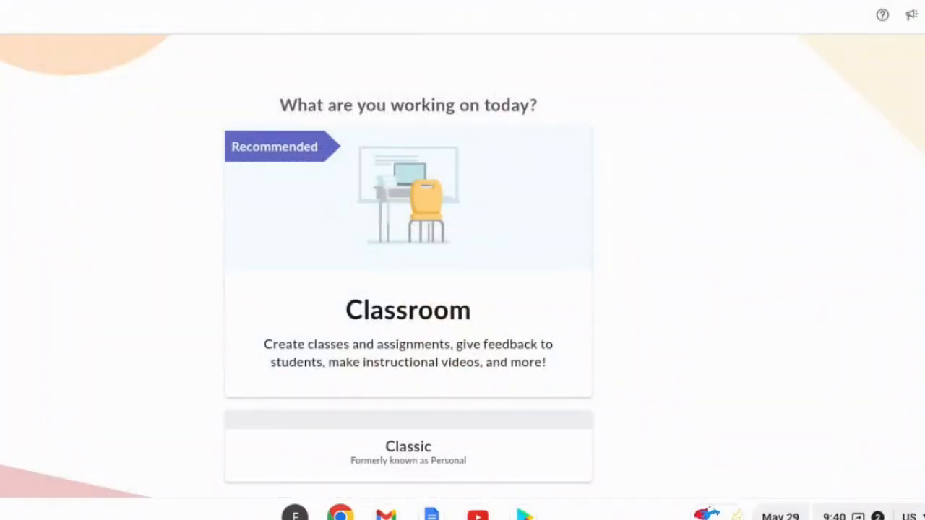
click(430, 455)
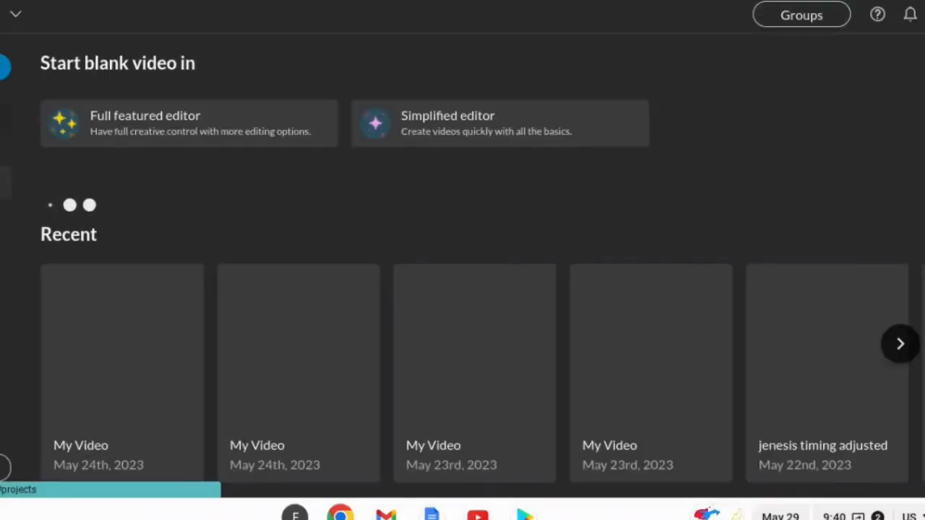
- Create a Personal project titled with the student's name, without adding media, and start a new video in it
click(6, 177)
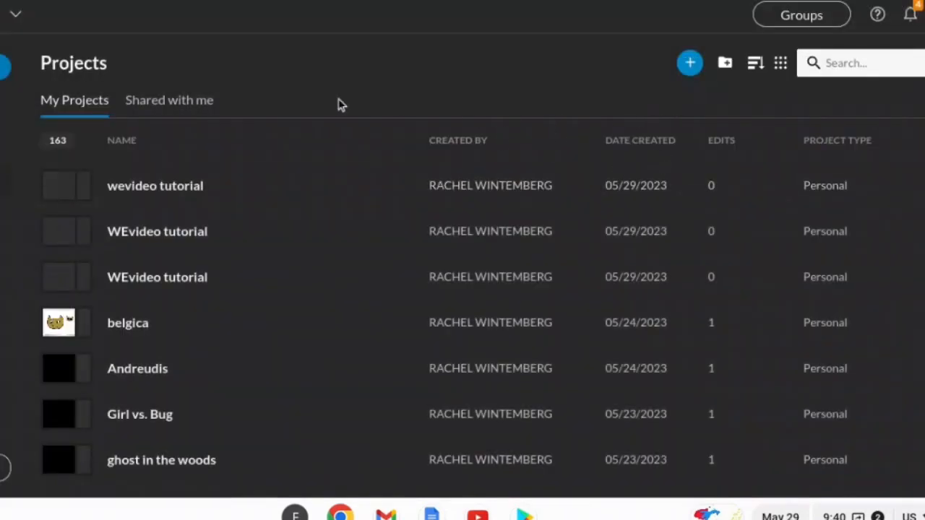
click(692, 65)
click(419, 115)
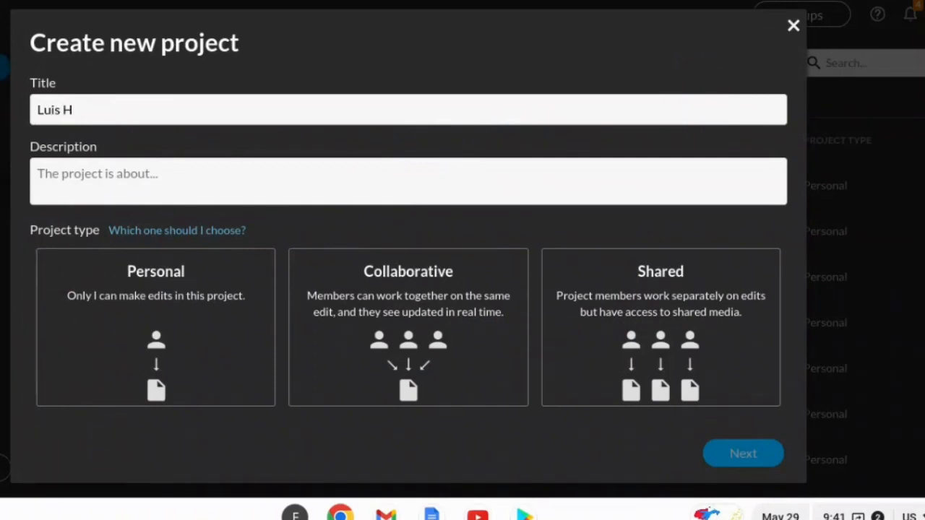
click(177, 331)
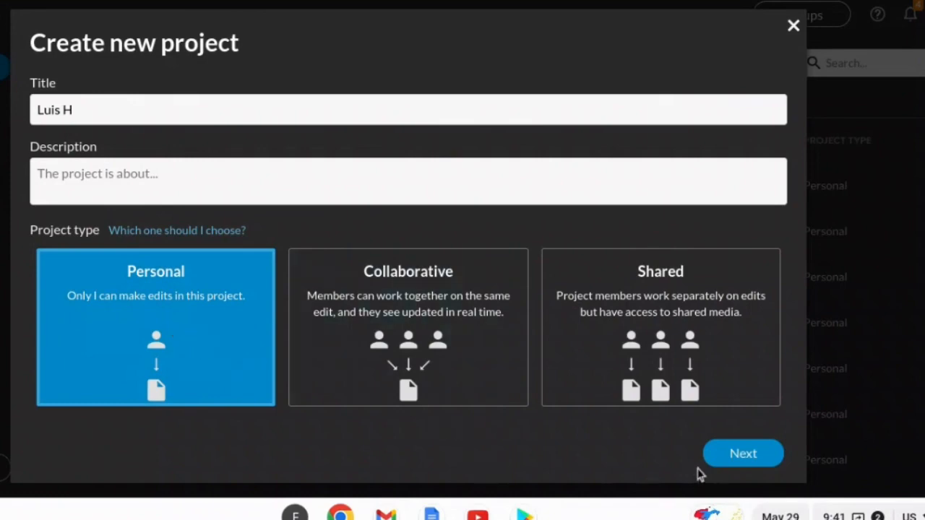
click(746, 454)
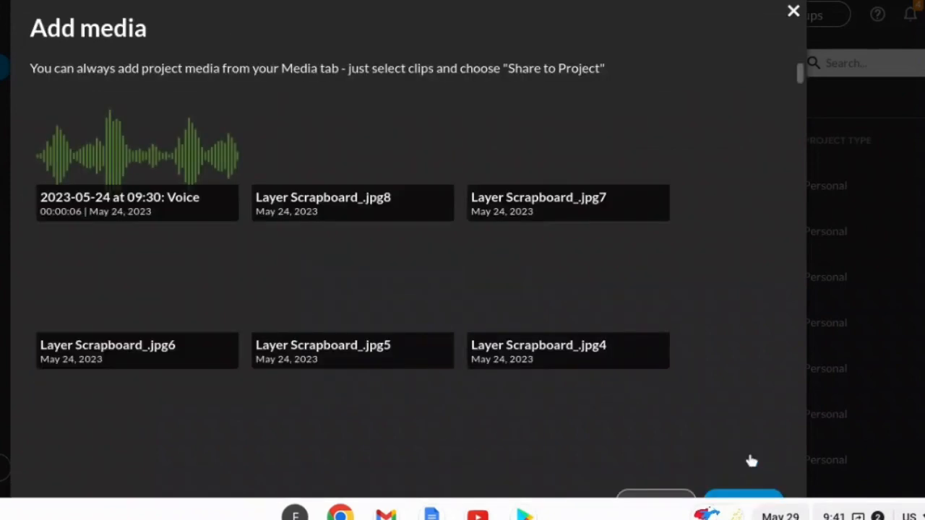
click(778, 500)
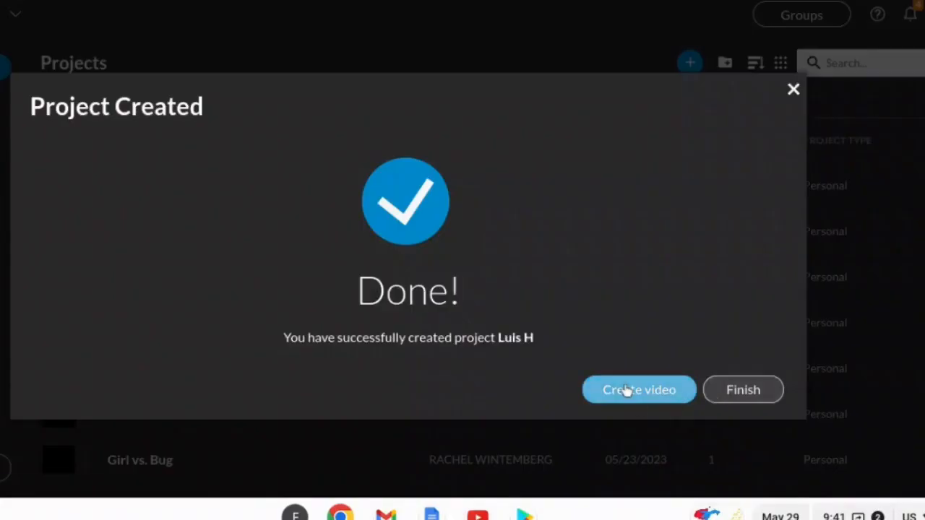
click(626, 389)
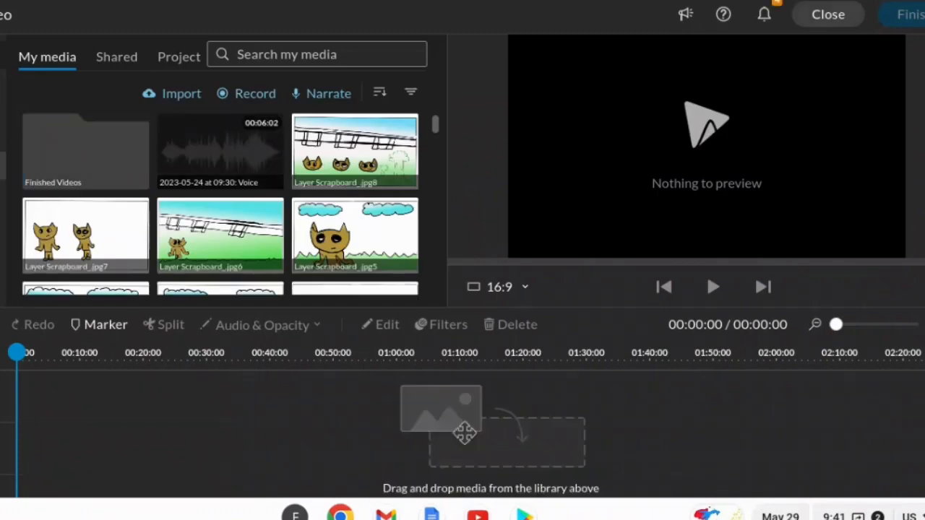
- Import the eight JPG images frame 1 through frame 8 from Downloads into the media library
click(159, 93)
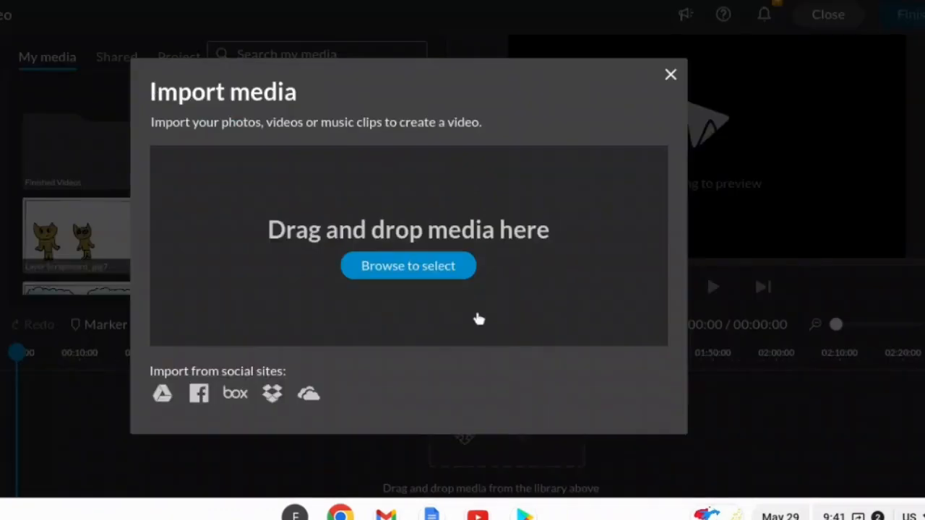
click(445, 266)
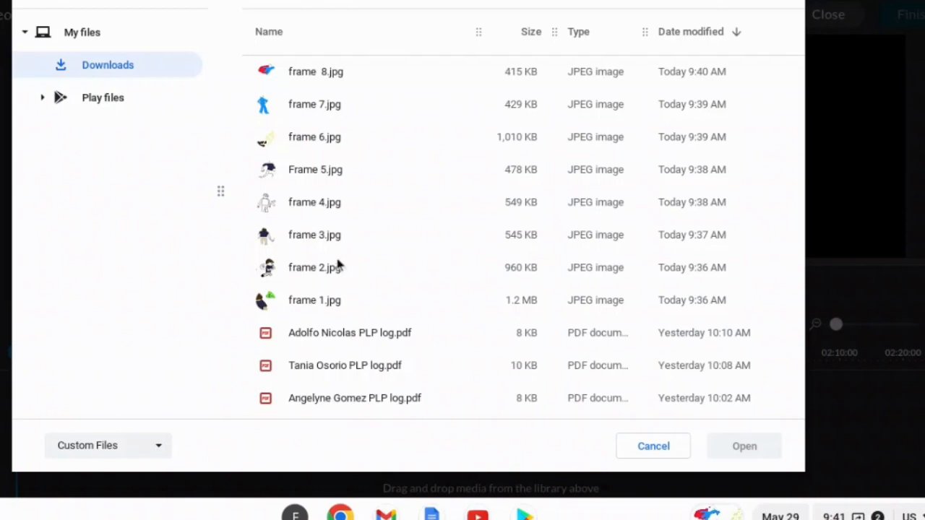
click(323, 310)
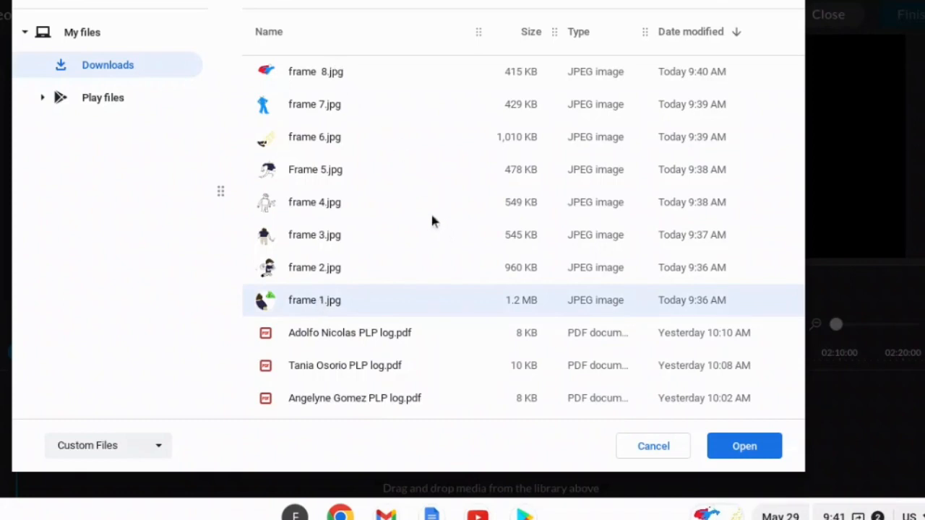
shift+click(324, 79)
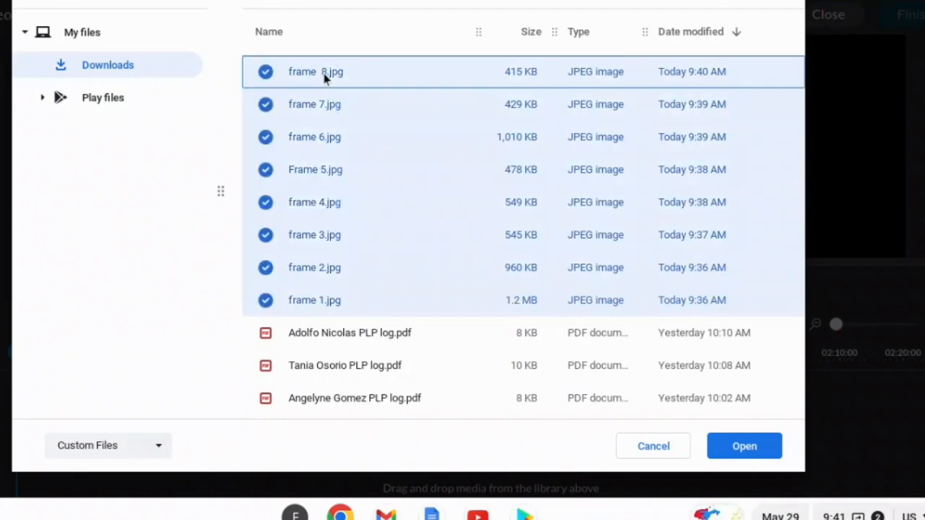
click(744, 447)
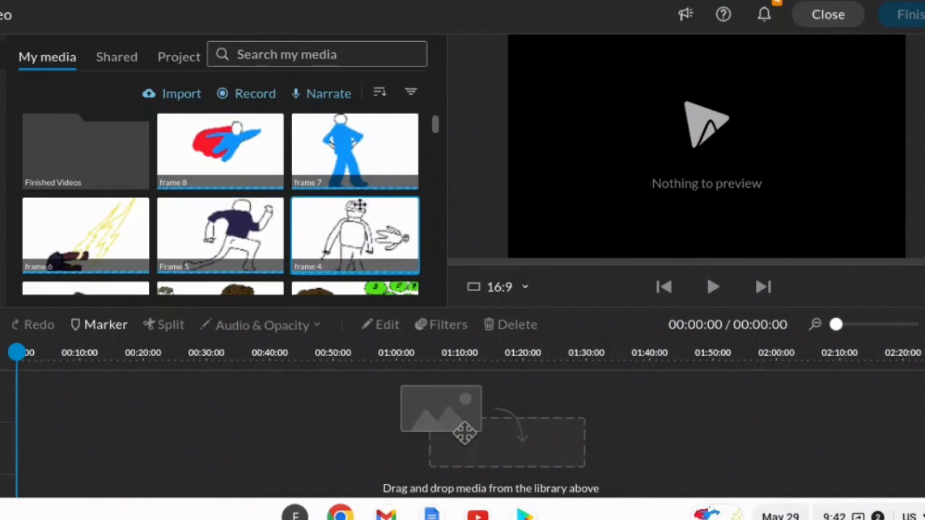
- Place frame 1 and frame 2 one after the other on the video track, using Insert and push for the overlap
scroll(358, 206, down, 2)
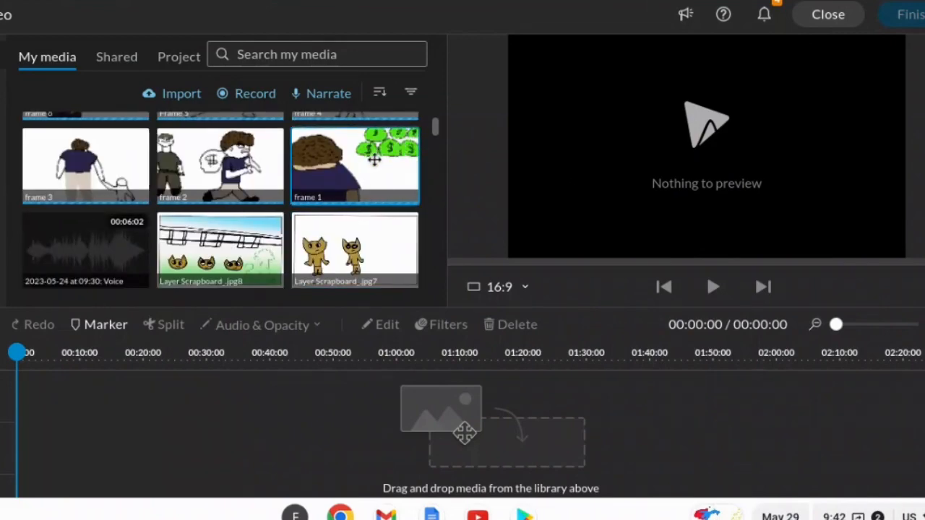
drag(373, 159, 80, 455)
drag(221, 165, 104, 454)
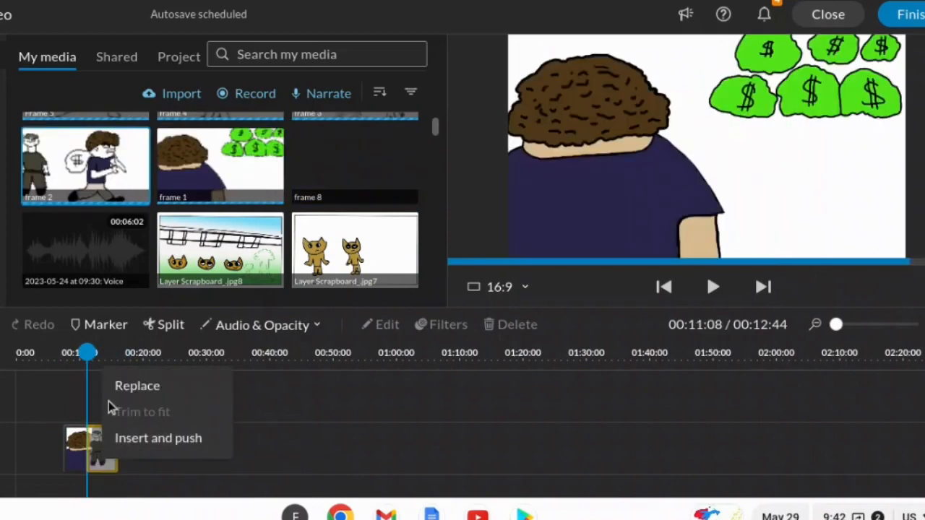
click(109, 439)
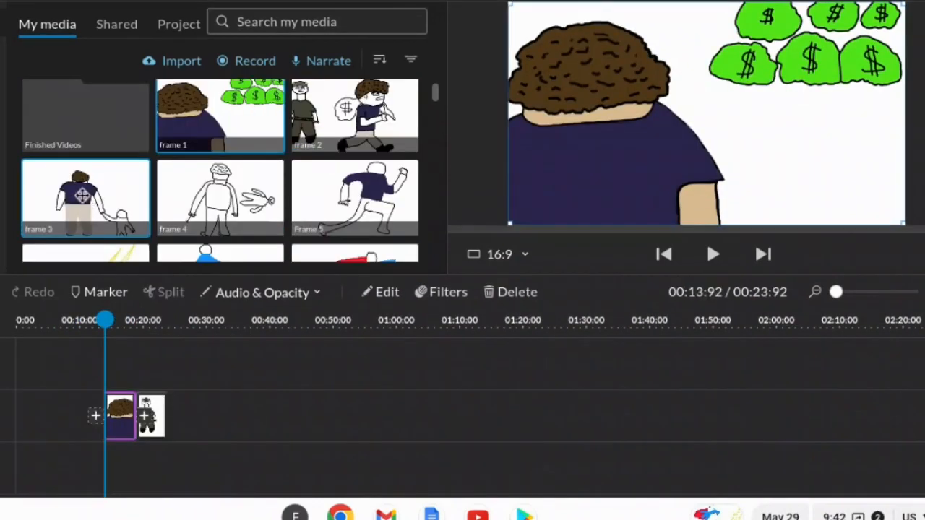
- Add frame 3, frame 4 and Frame 5 in order directly after frame 2 on the video track
drag(82, 196, 185, 414)
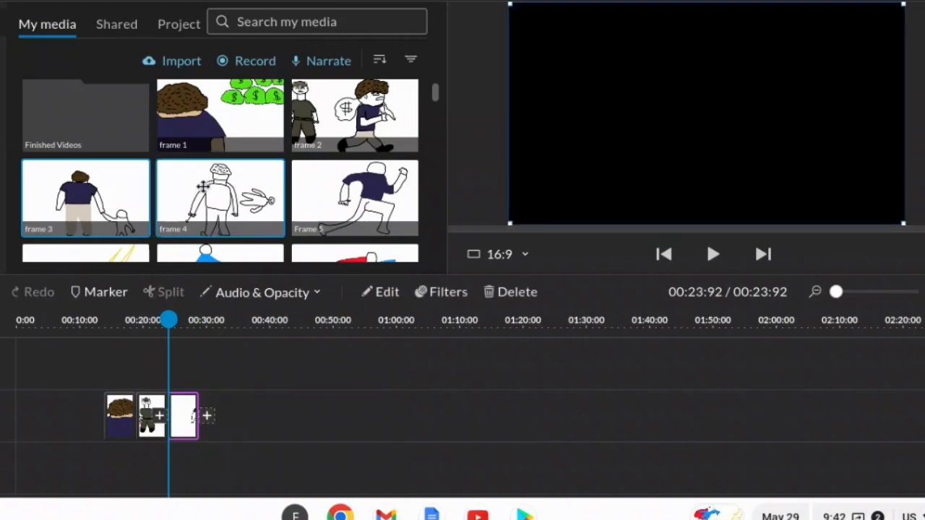
drag(206, 189, 218, 400)
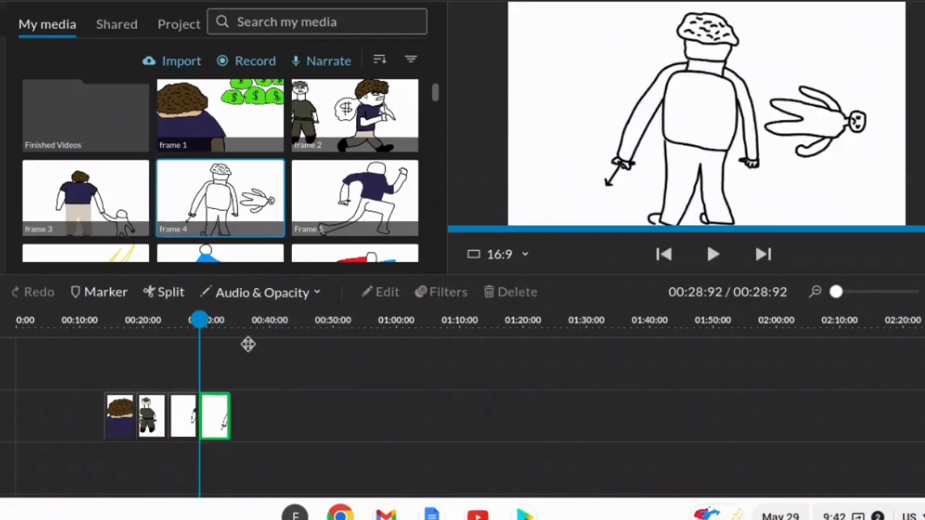
drag(338, 194, 246, 414)
- Add frame 6 and frame 7 after Frame 5 on the video track and place frame 8 at the end of the sequence
scroll(290, 242, down, 1)
scroll(287, 242, down, 2)
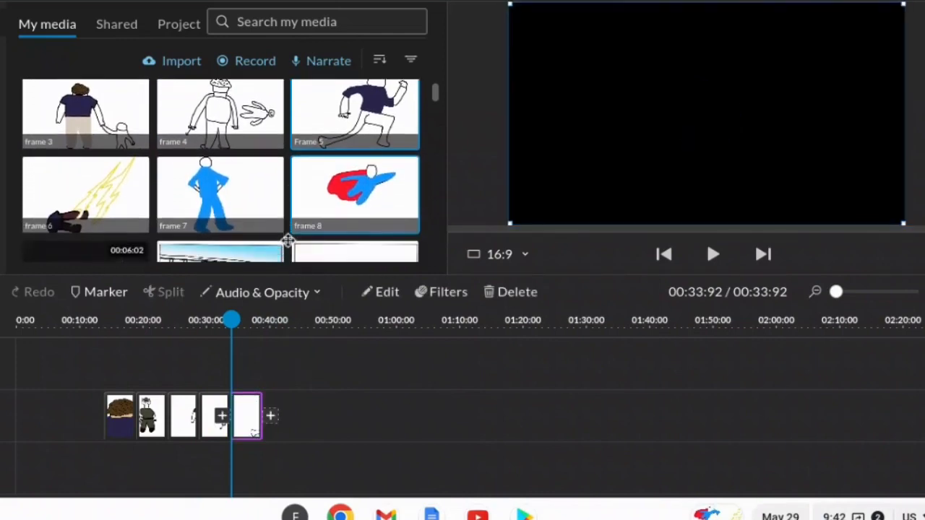
drag(68, 132, 282, 416)
drag(225, 140, 302, 422)
drag(391, 140, 313, 405)
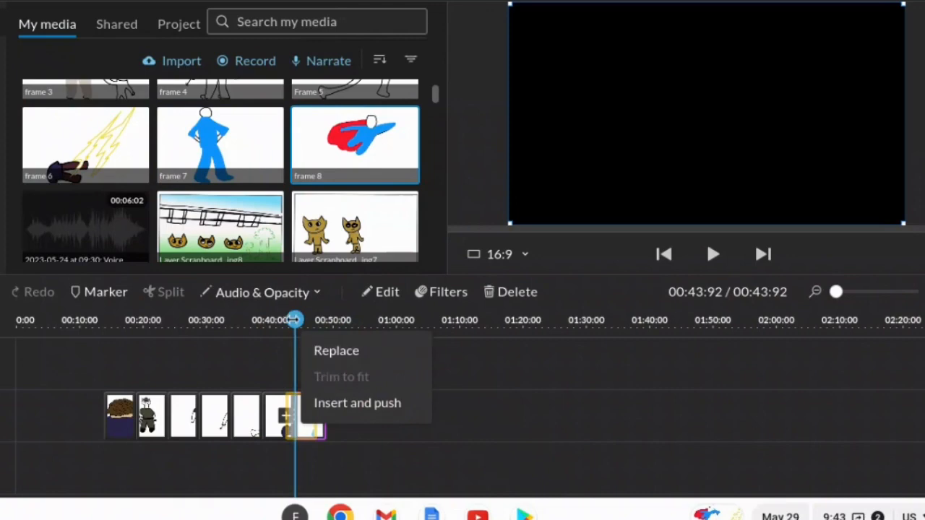
- Play back the assembled frame sequence from the start of the first clip
drag(295, 319, 110, 338)
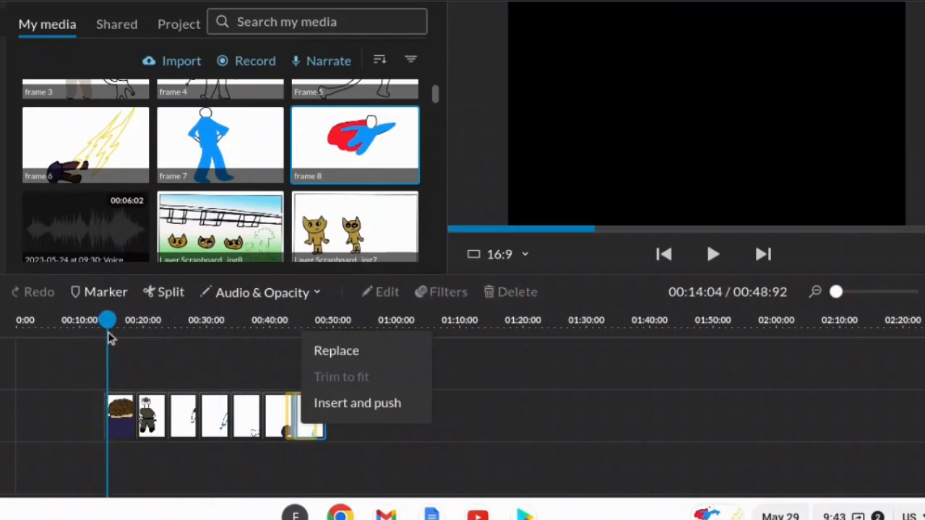
click(714, 254)
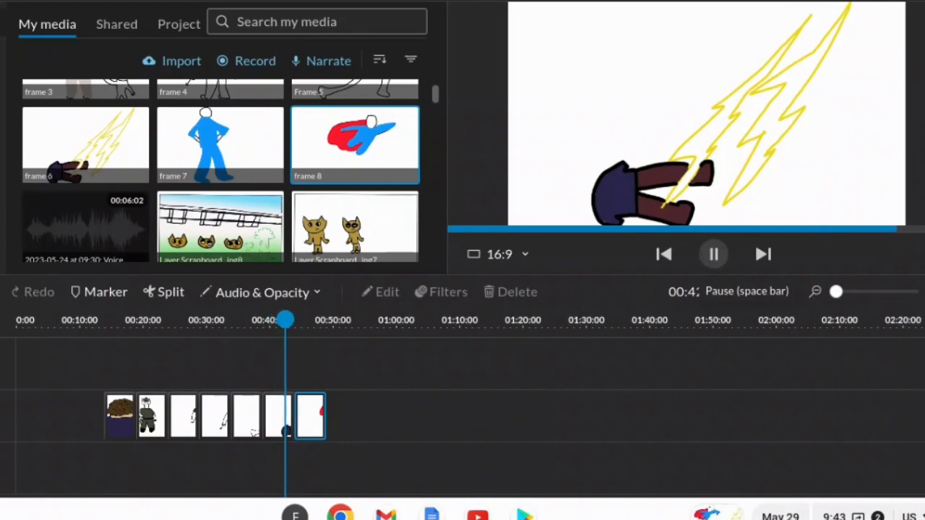
- Stop the playback and move the playhead back over the frame 4 clip
click(714, 255)
drag(283, 322, 209, 320)
click(307, 414)
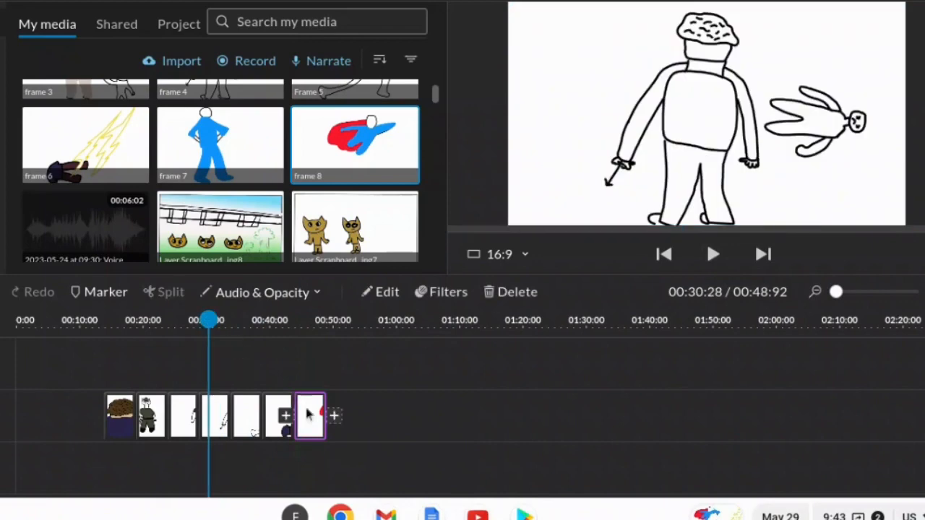
click(376, 412)
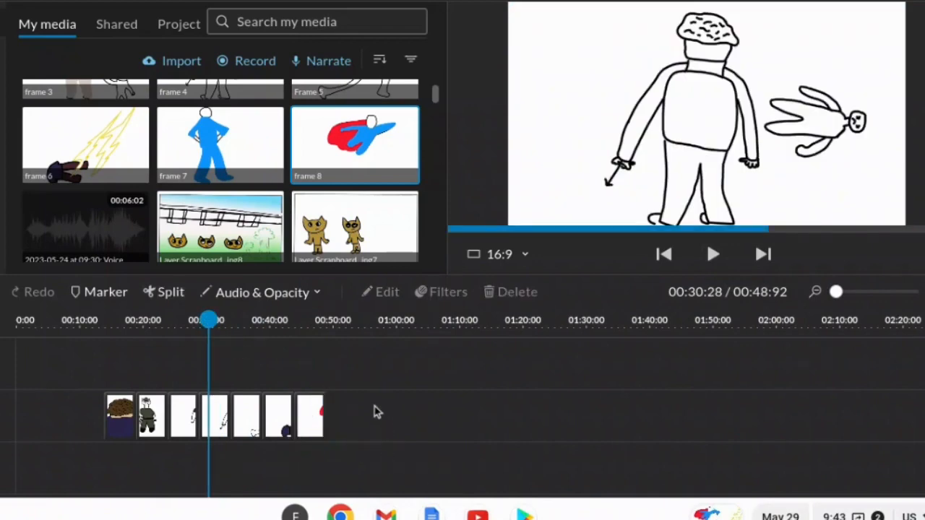
- Shift the three clips after frame 4 later on the video track and lengthen frame 4 to about 8 seconds
click(220, 421)
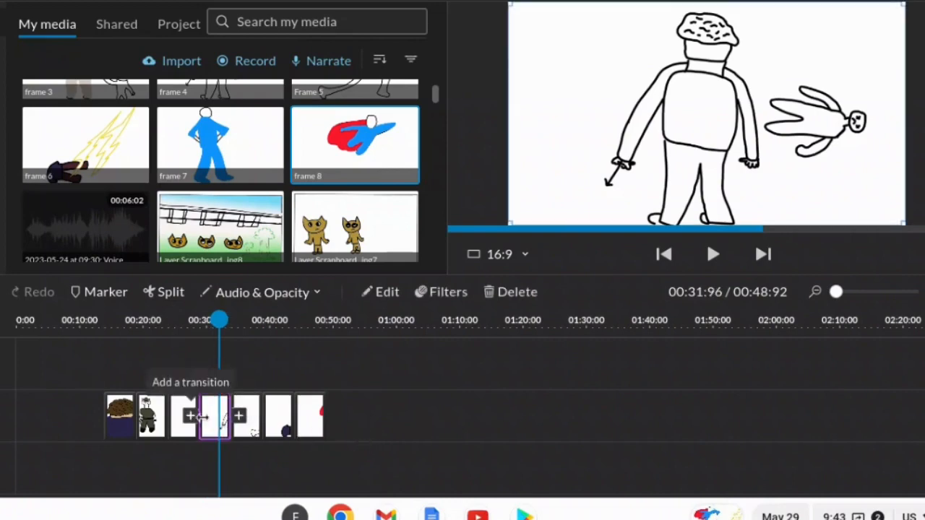
click(225, 409)
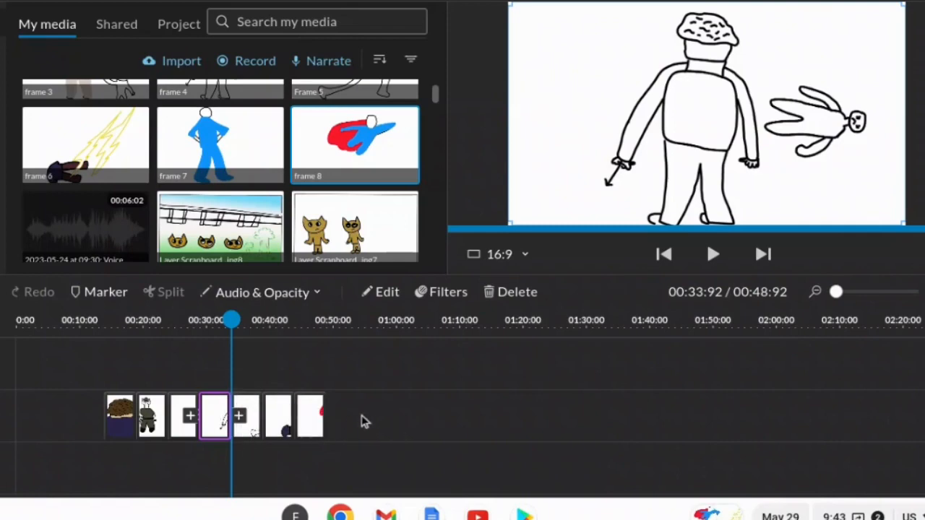
drag(363, 416, 328, 442)
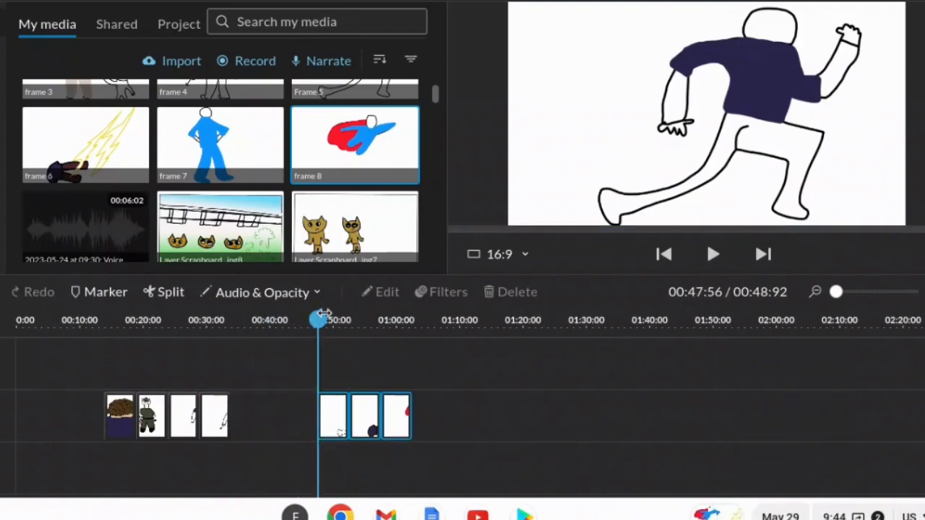
drag(316, 321, 214, 320)
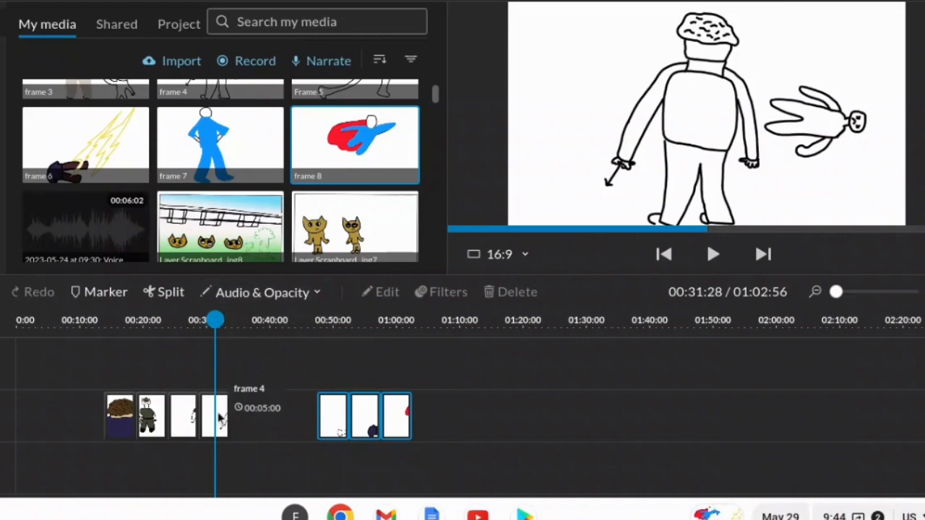
drag(223, 418, 249, 410)
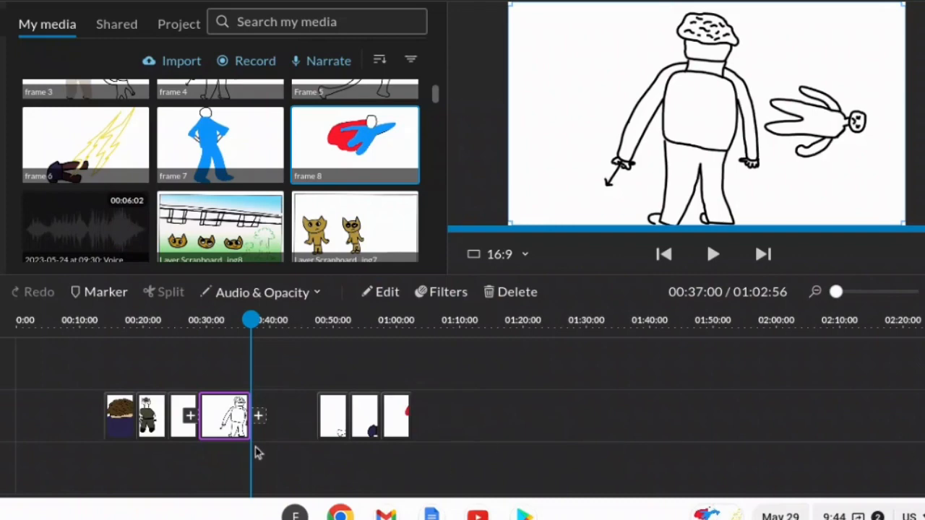
- Select all frame clips on the video track and close the gaps between them
click(452, 423)
drag(468, 429, 116, 423)
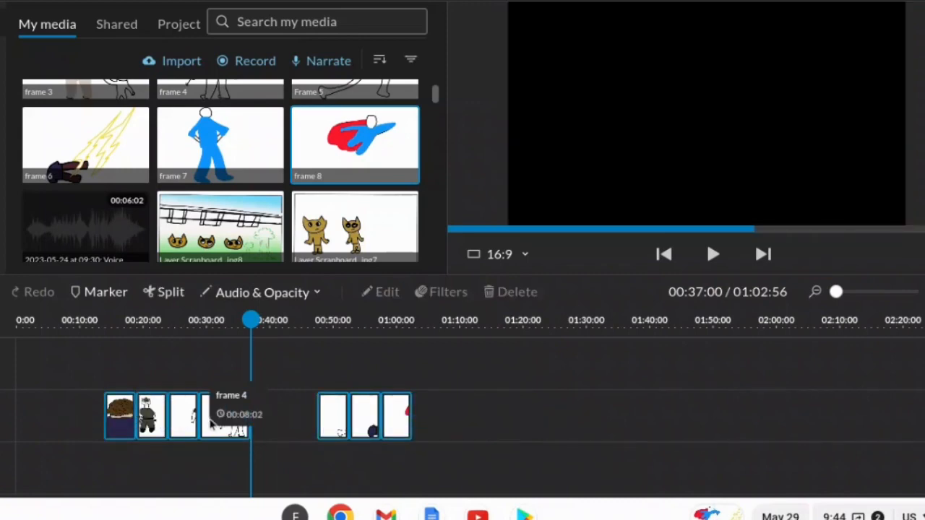
right_click(211, 424)
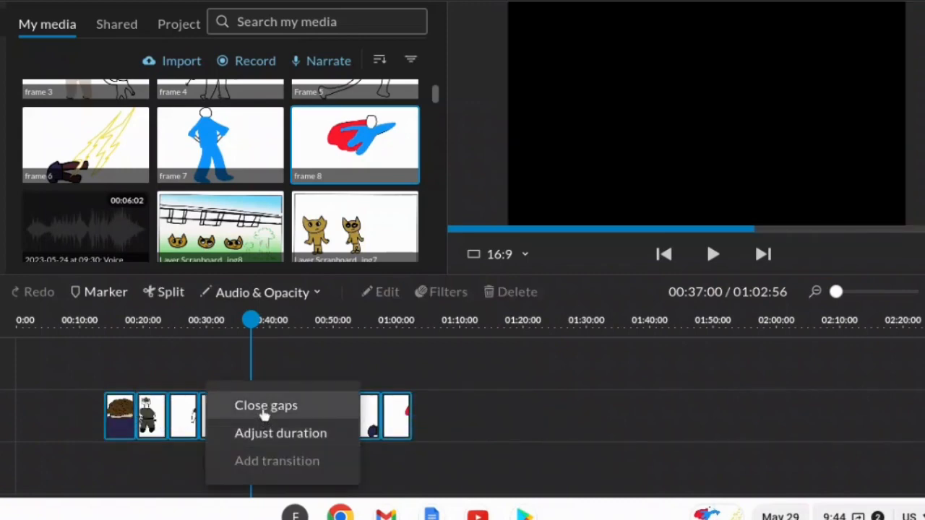
click(262, 407)
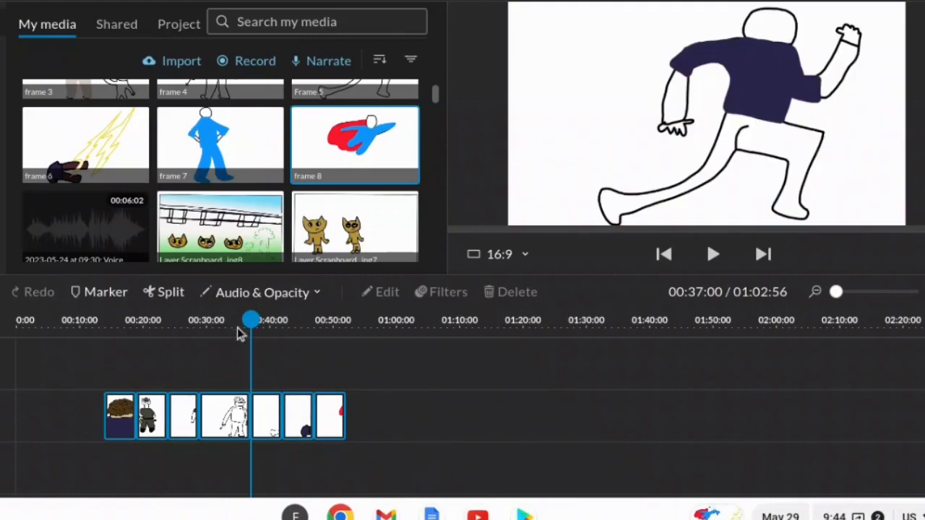
- Shift all clips after frame 1 later on the track and lengthen frame 1 to about 9 seconds
drag(241, 334, 114, 338)
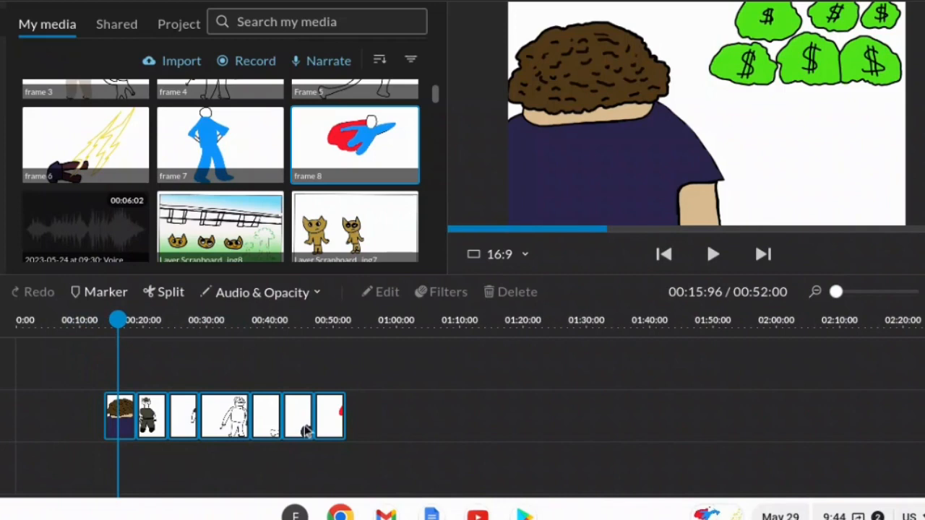
drag(413, 417, 164, 391)
click(122, 417)
drag(164, 320, 117, 322)
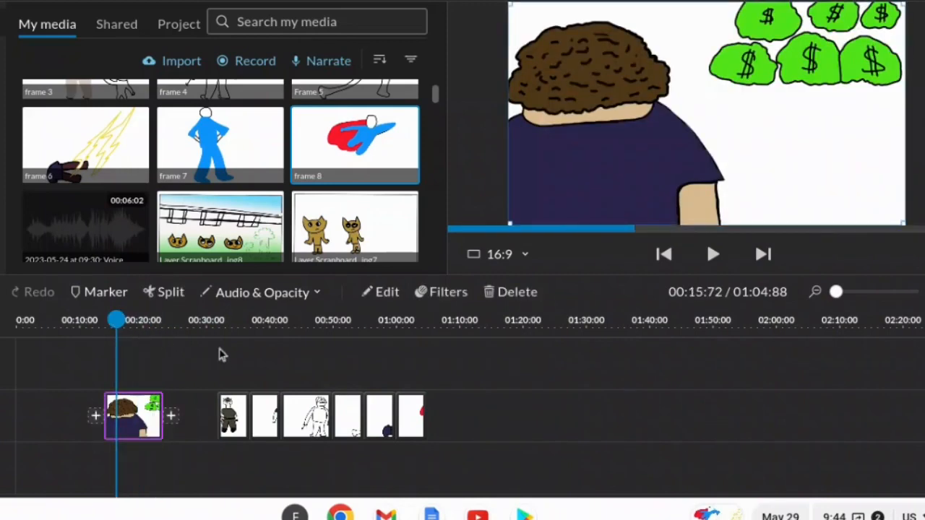
- Select the whole clip sequence and close the gap between frame 1 and frame 2
drag(477, 410, 181, 415)
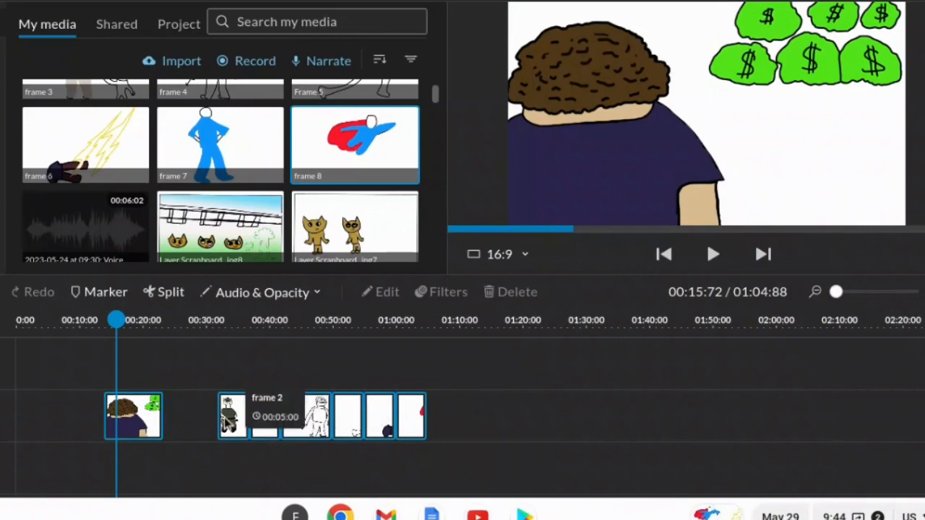
right_click(229, 423)
click(285, 406)
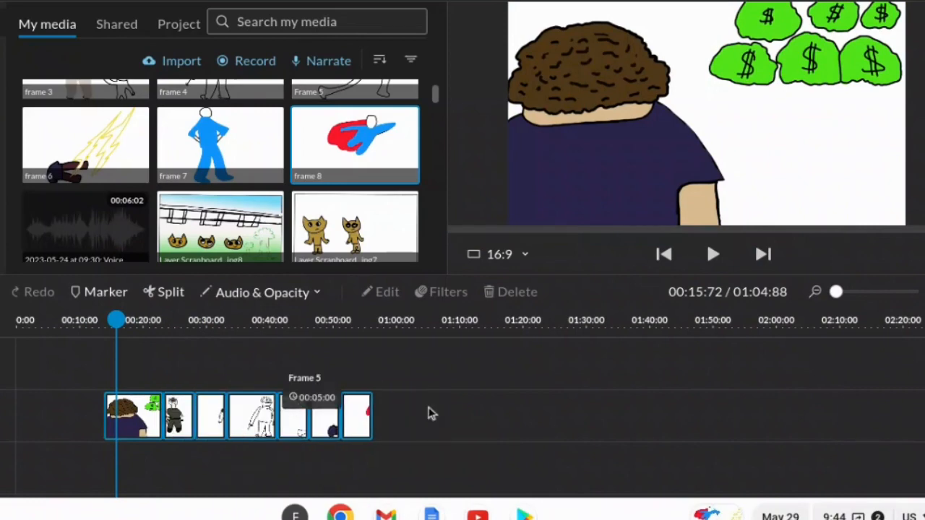
- Add the animated cloudy sky background at 0:00 and place it on the video track ahead of frame 1
scroll(483, 407, up, 1)
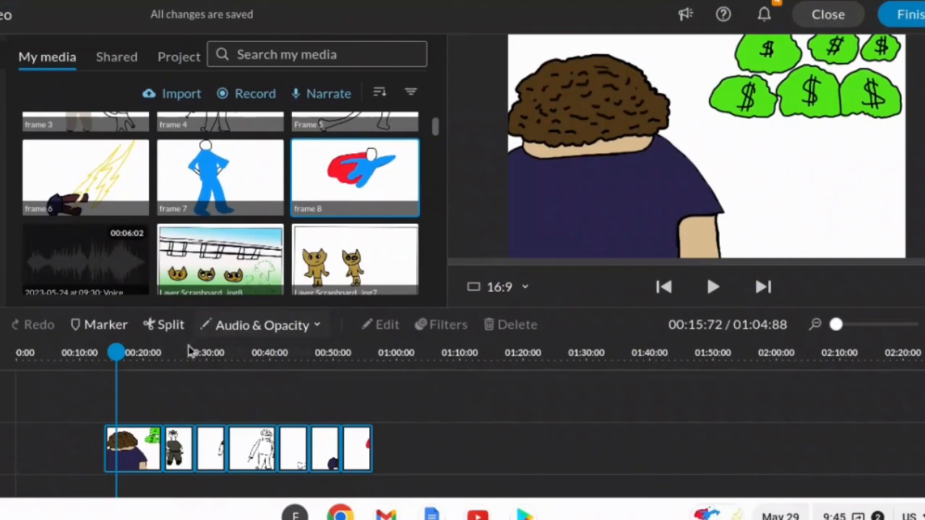
drag(117, 353, 38, 353)
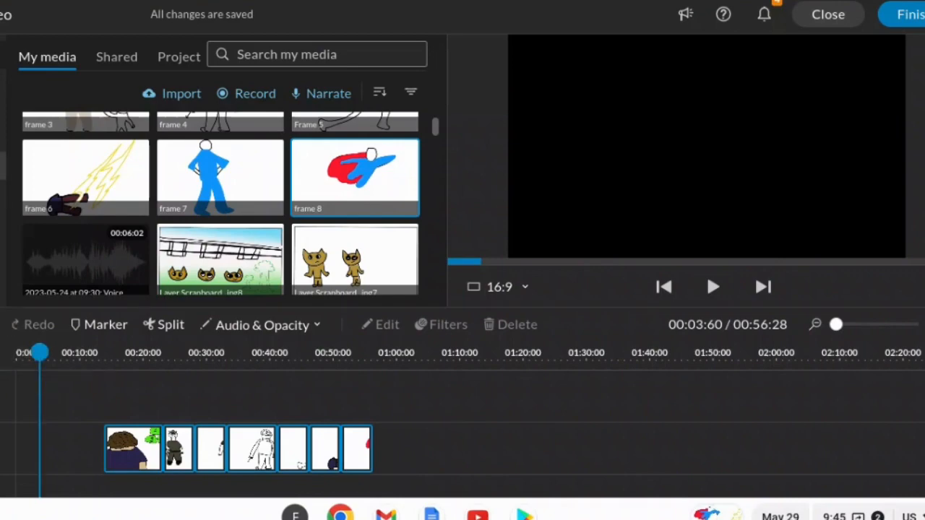
click(3, 249)
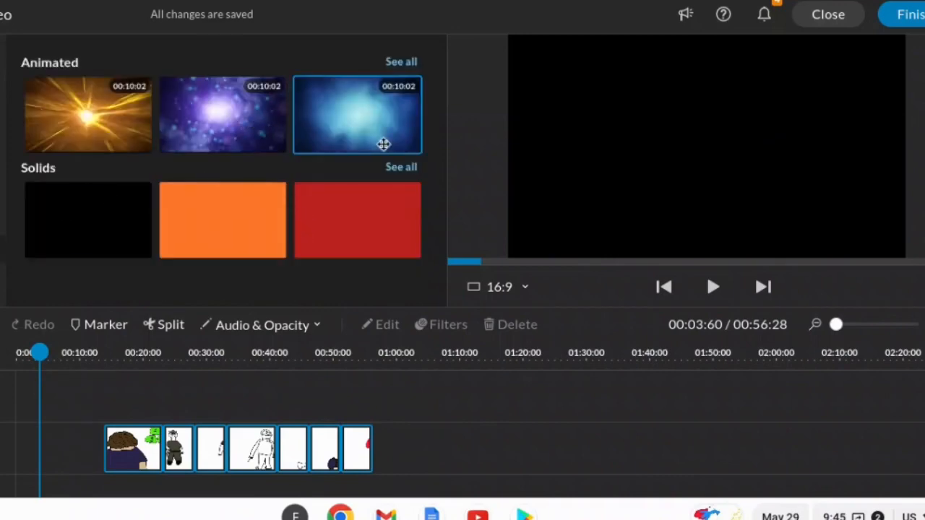
click(402, 62)
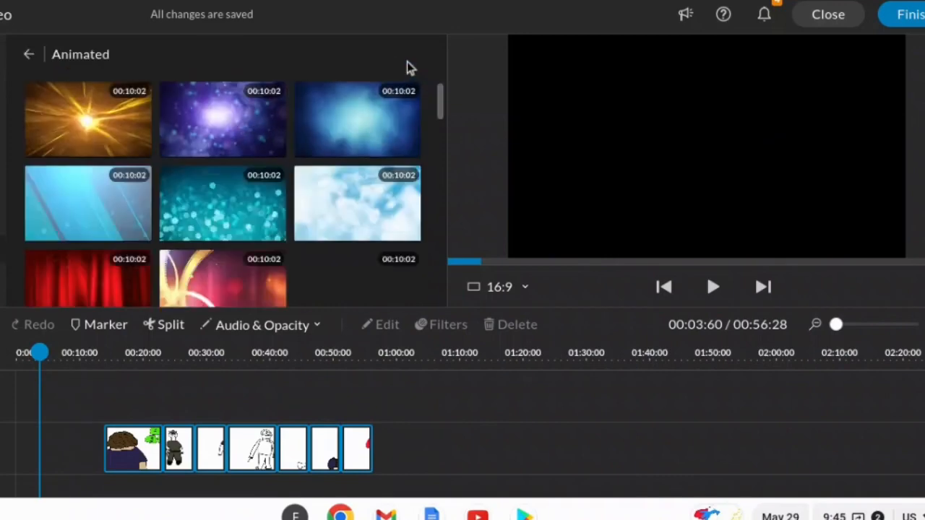
scroll(316, 161, down, 3)
scroll(301, 180, down, 5)
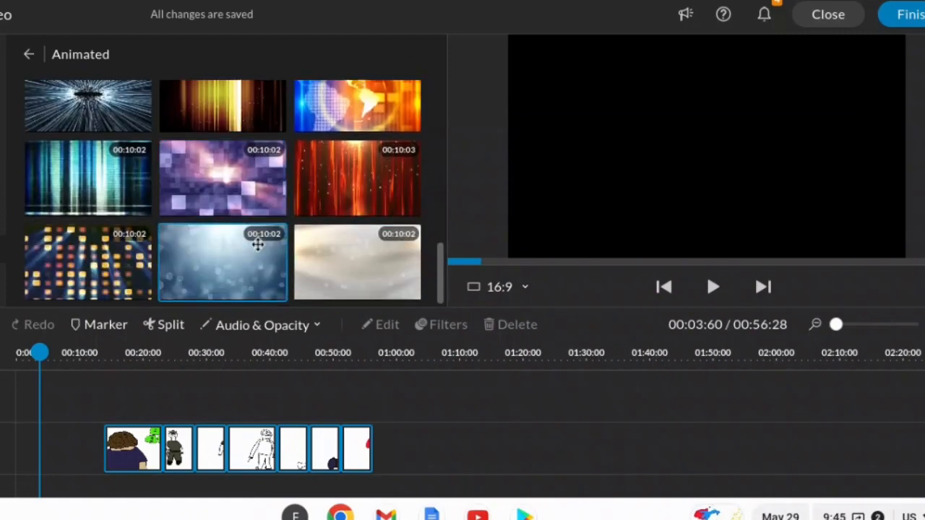
scroll(258, 244, up, 10)
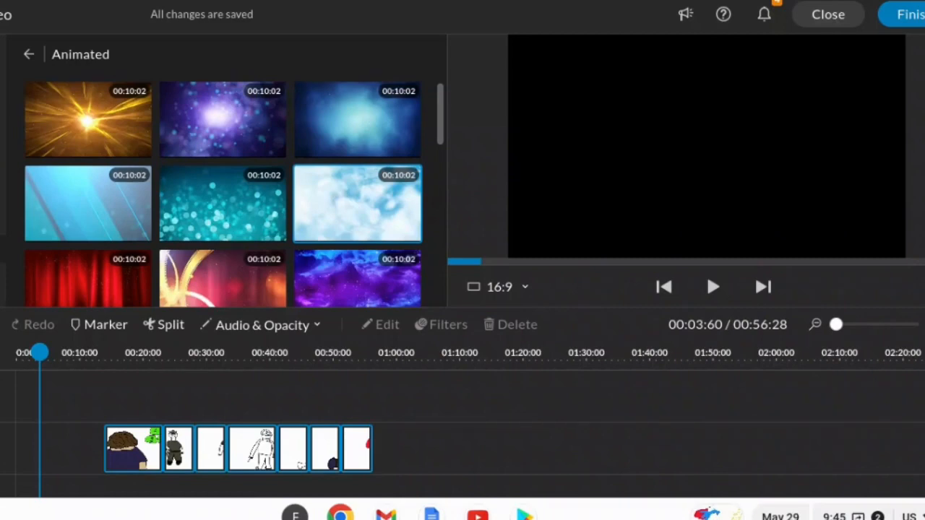
drag(356, 190, 25, 410)
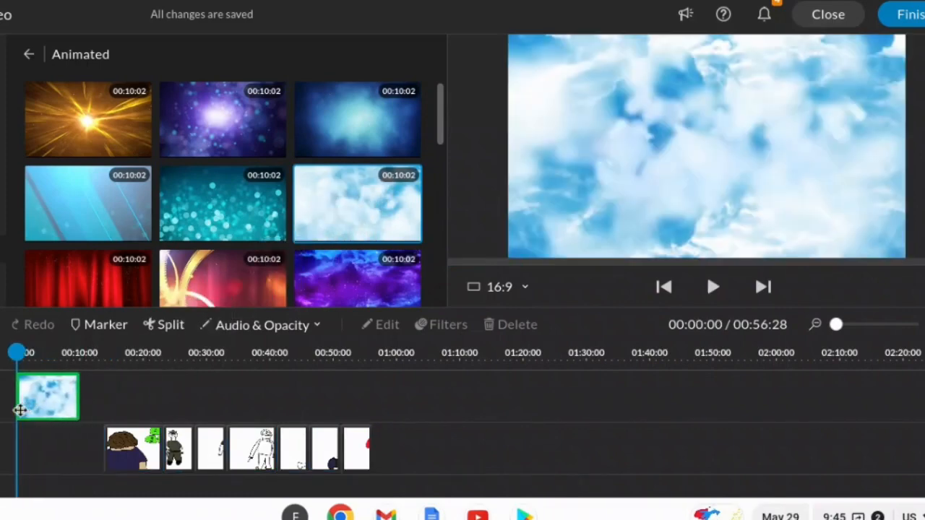
click(21, 406)
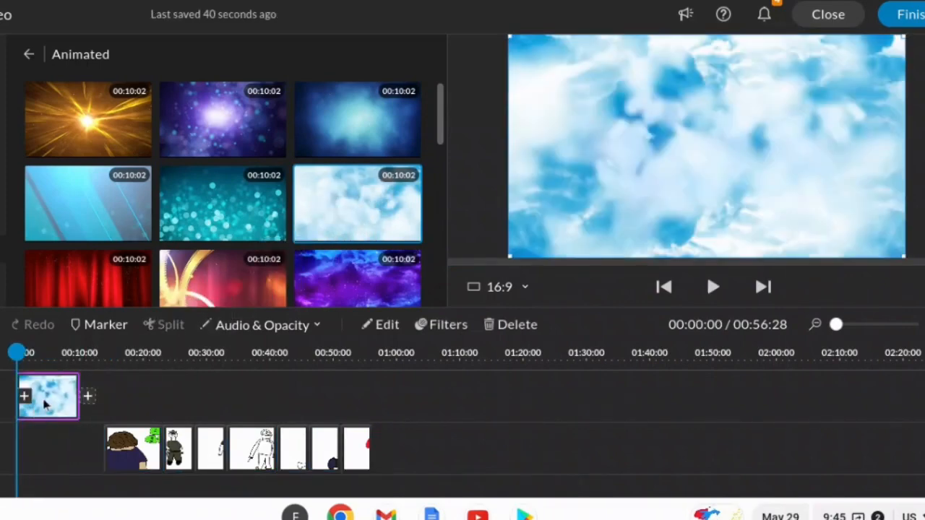
drag(45, 397, 40, 436)
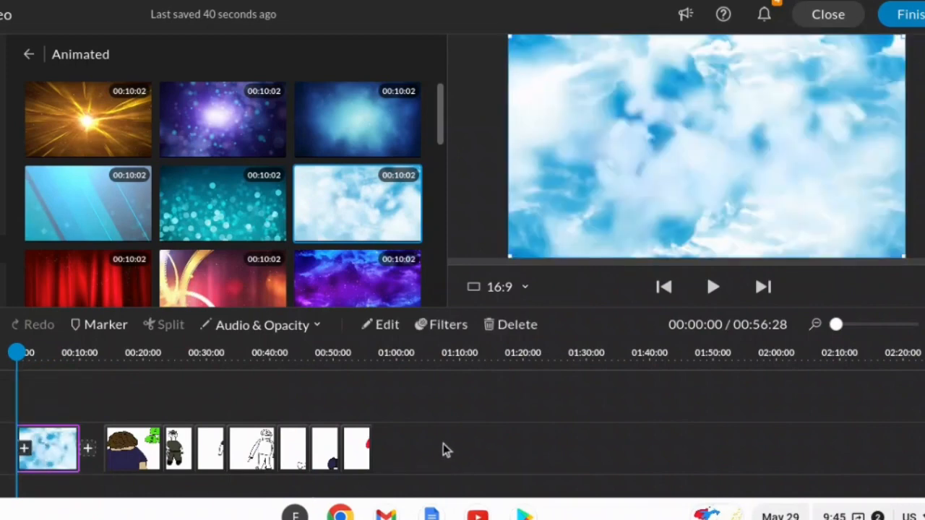
- Select the sky background together with all frame clips and close the gap before frame 1
drag(443, 444, 63, 465)
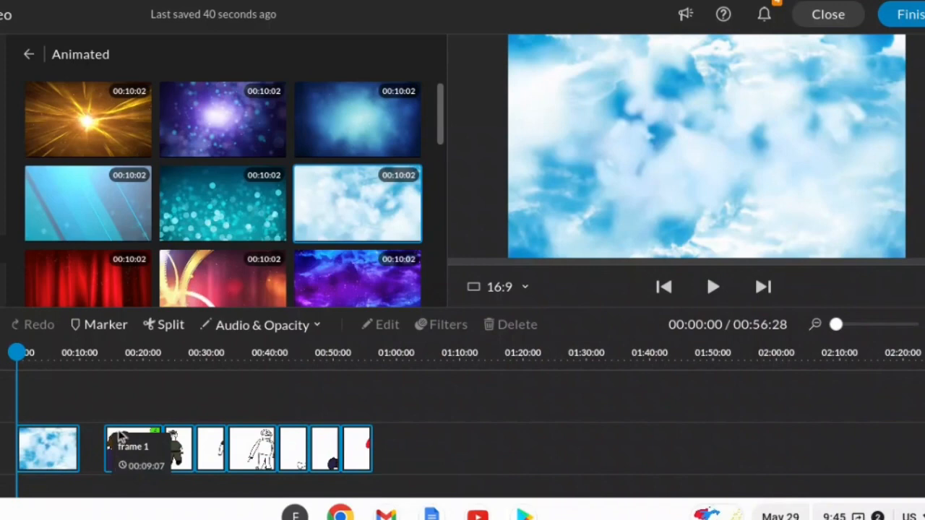
right_click(121, 438)
click(152, 409)
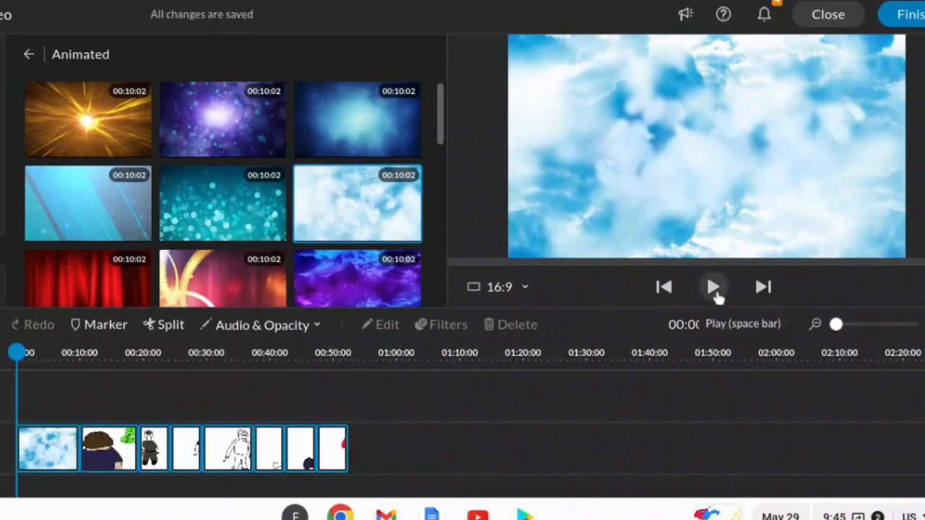
- Preview the opening seconds of the sky background and return the playhead to the start
click(713, 287)
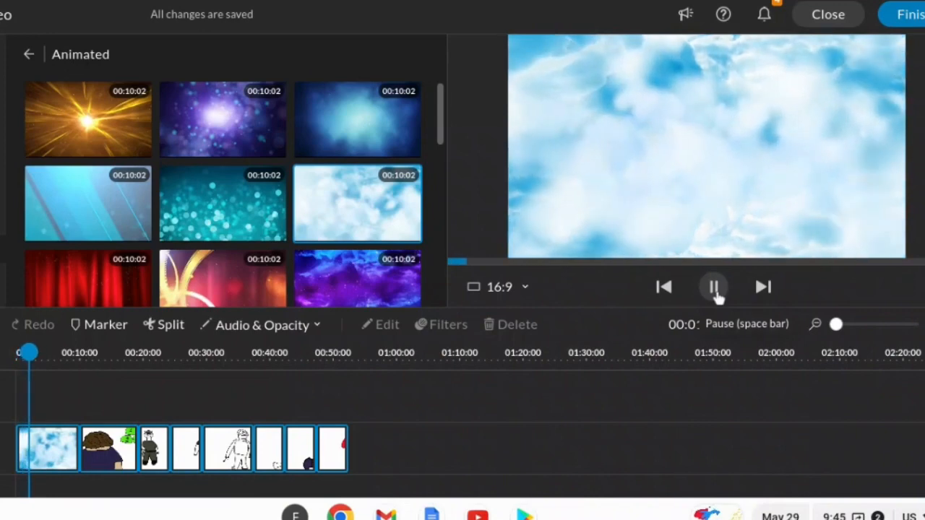
click(715, 292)
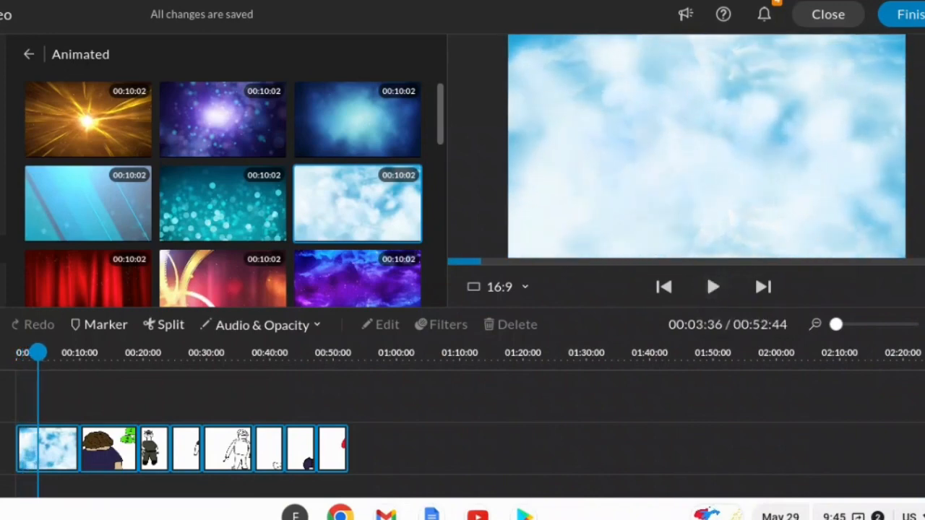
drag(38, 353, 16, 353)
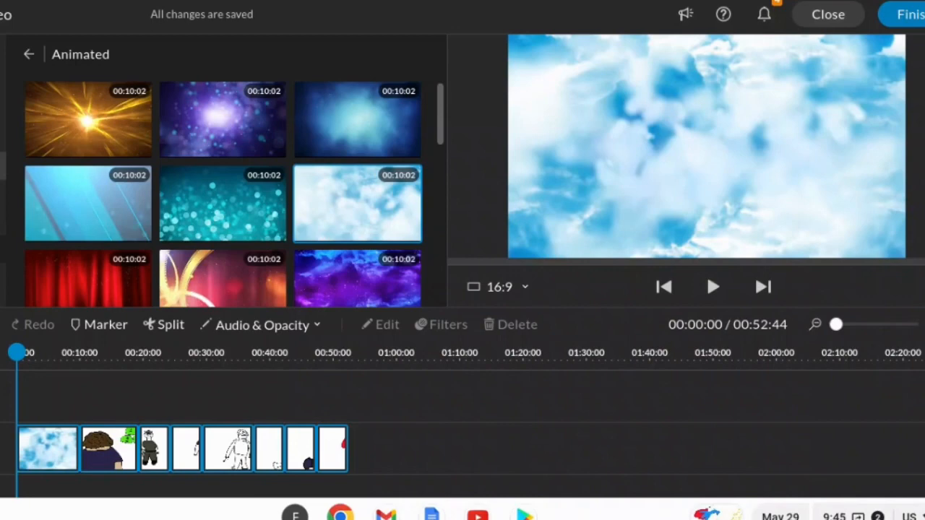
- Add the Trailer Slash motion title to the track above the sky background at the start of the timeline
click(3, 165)
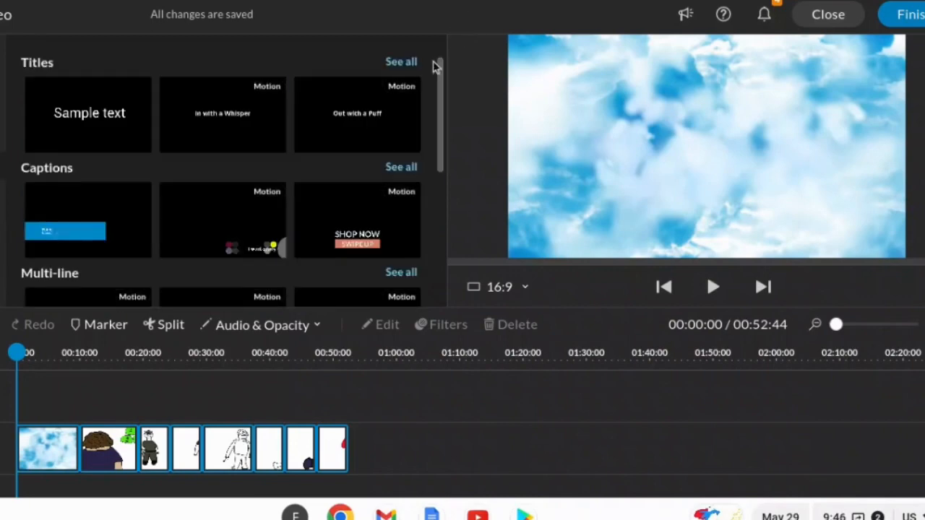
click(401, 62)
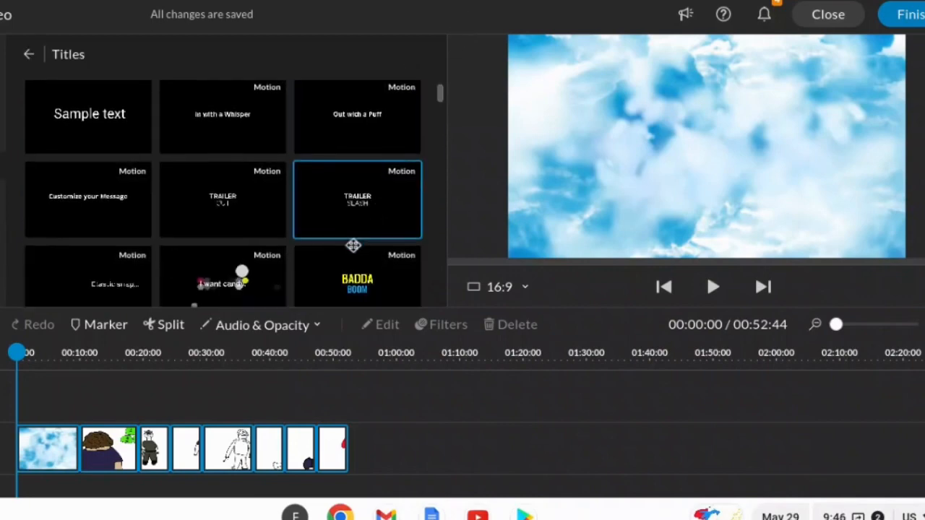
scroll(354, 245, down, 2)
scroll(360, 267, down, 5)
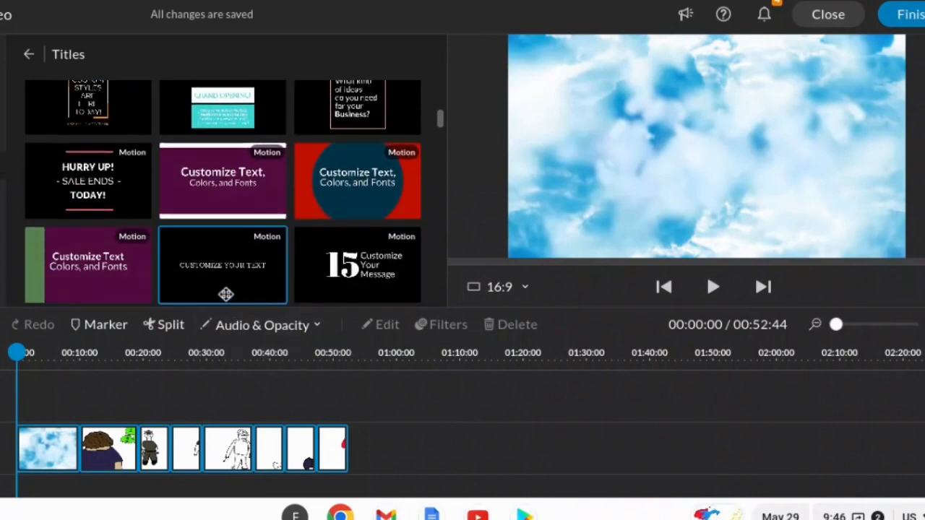
scroll(226, 290, down, 2)
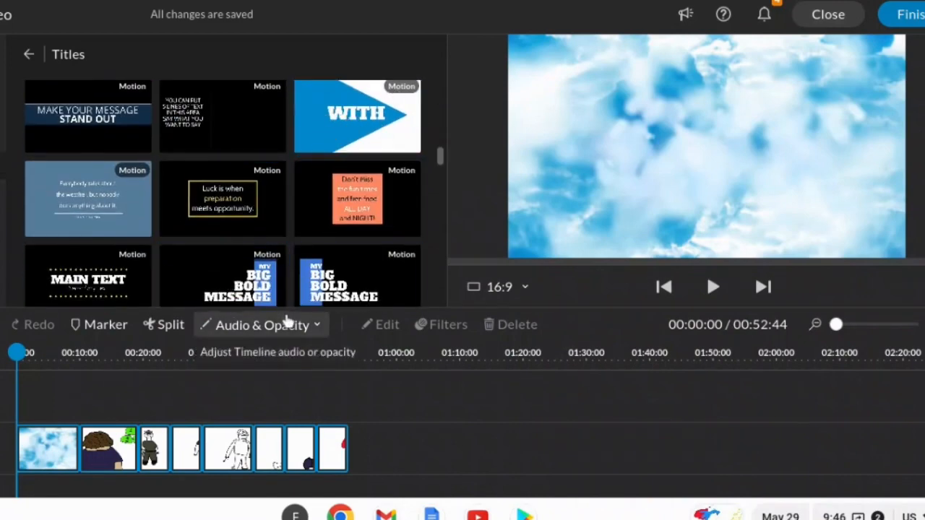
scroll(223, 250, up, 7)
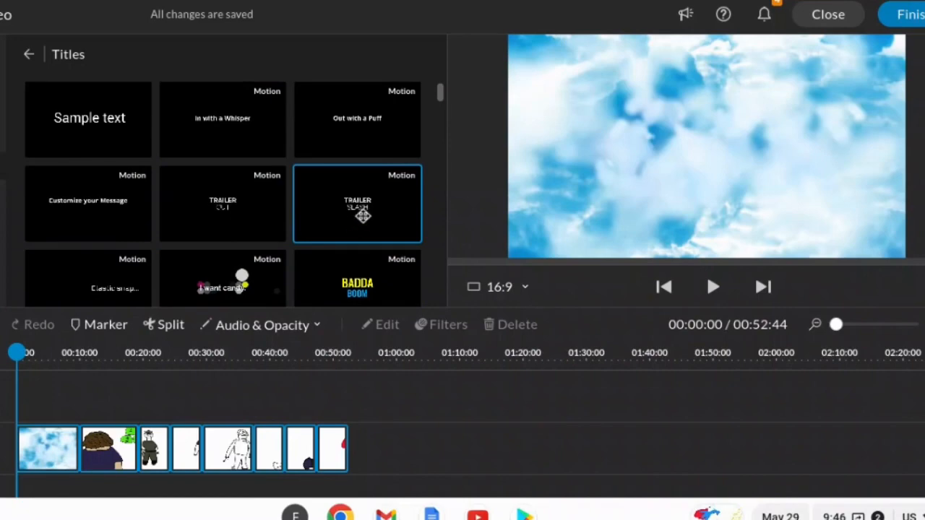
drag(363, 215, 81, 392)
- Return the playhead to the beginning and open the Trailer Slash title clip for editing
drag(80, 352, 19, 352)
click(43, 396)
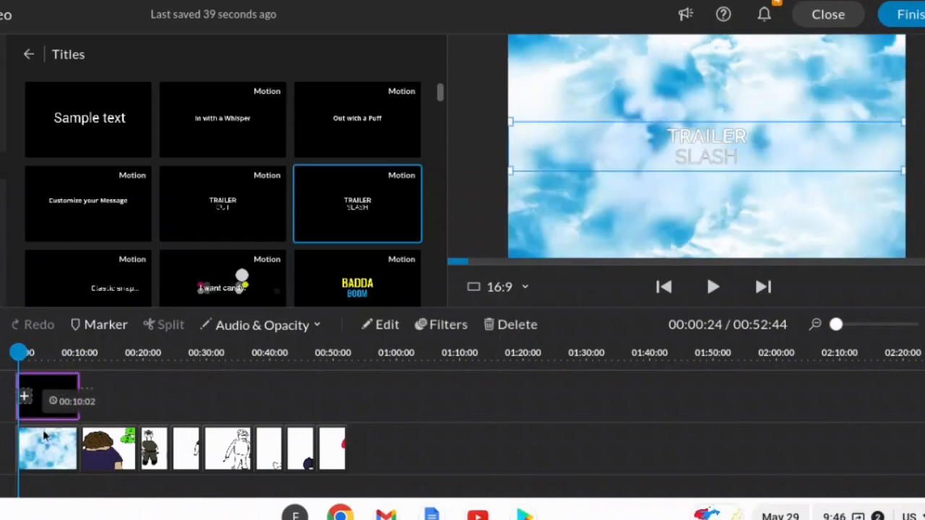
double_click(49, 397)
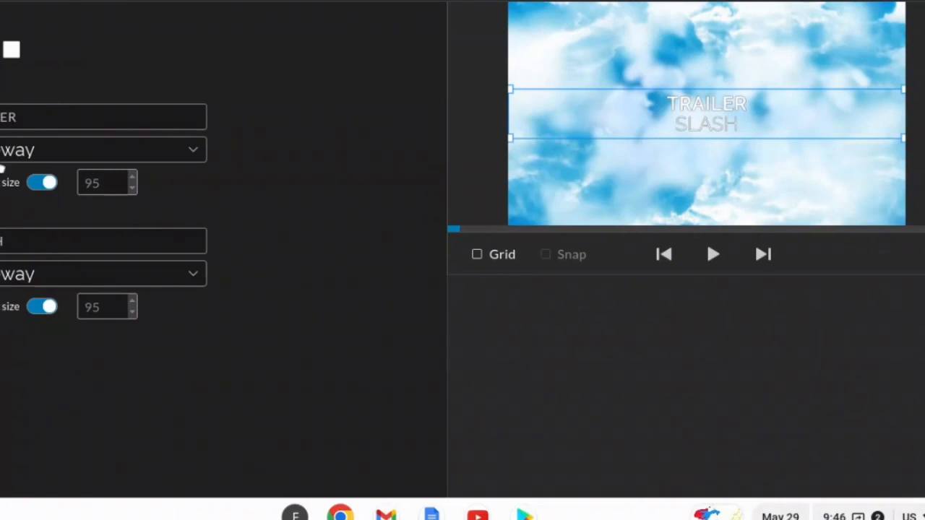
- Set the text colour of the Trailer Slash title to black
click(13, 51)
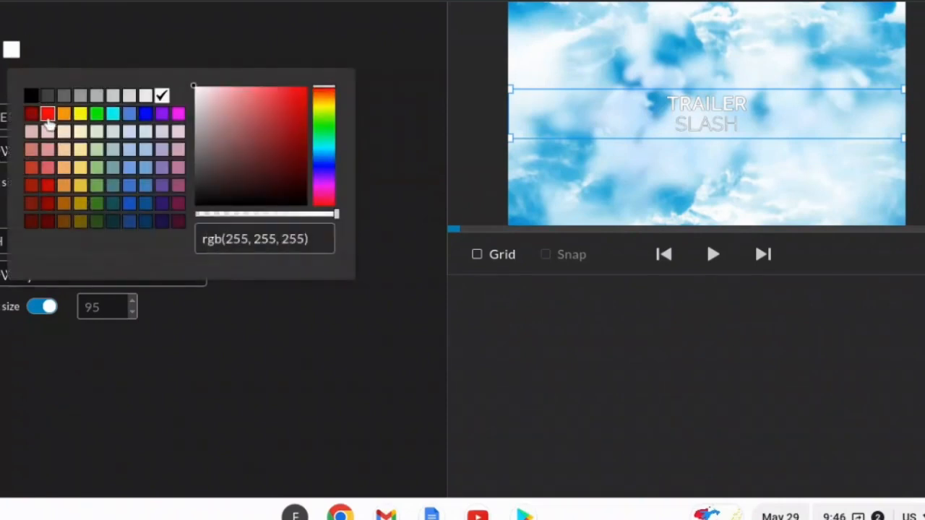
click(32, 101)
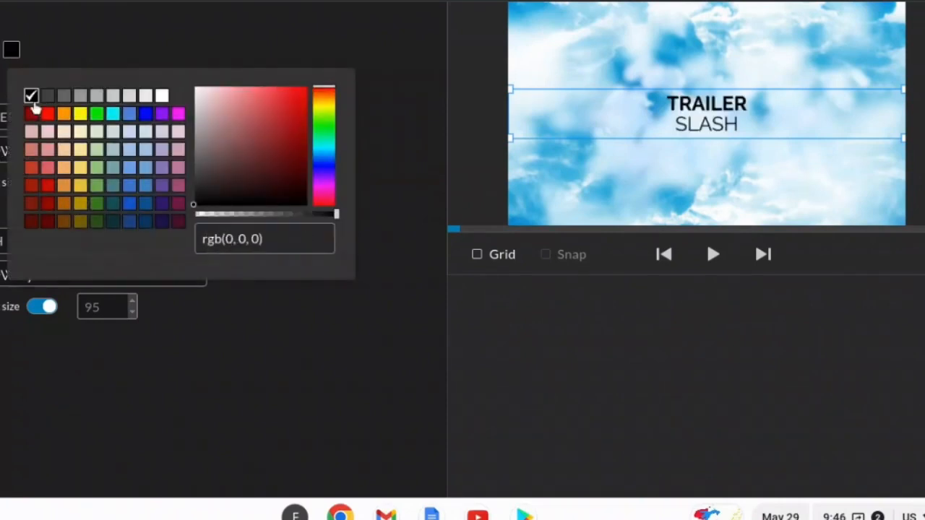
click(74, 65)
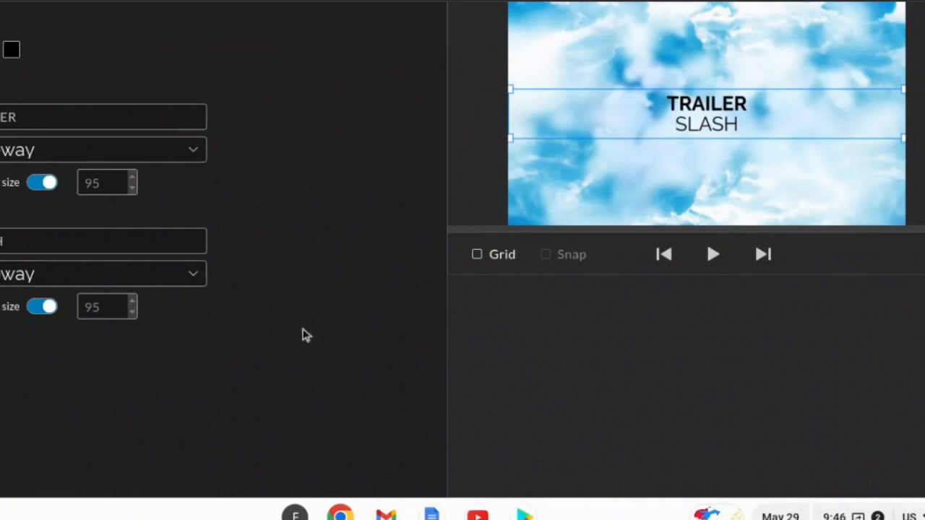
- Change the title's text colour to a muted dark blue, rgb(54, 54, 169)
click(17, 58)
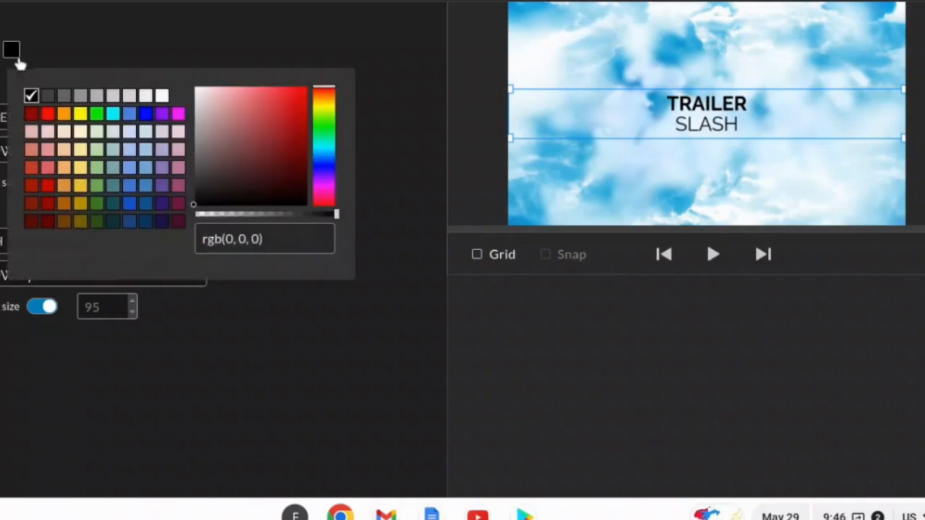
click(146, 116)
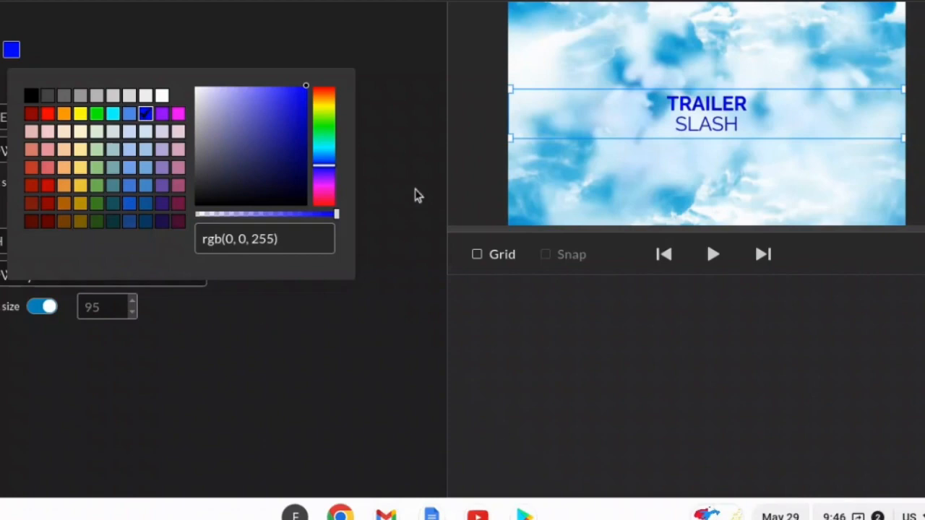
click(306, 88)
drag(307, 89, 273, 132)
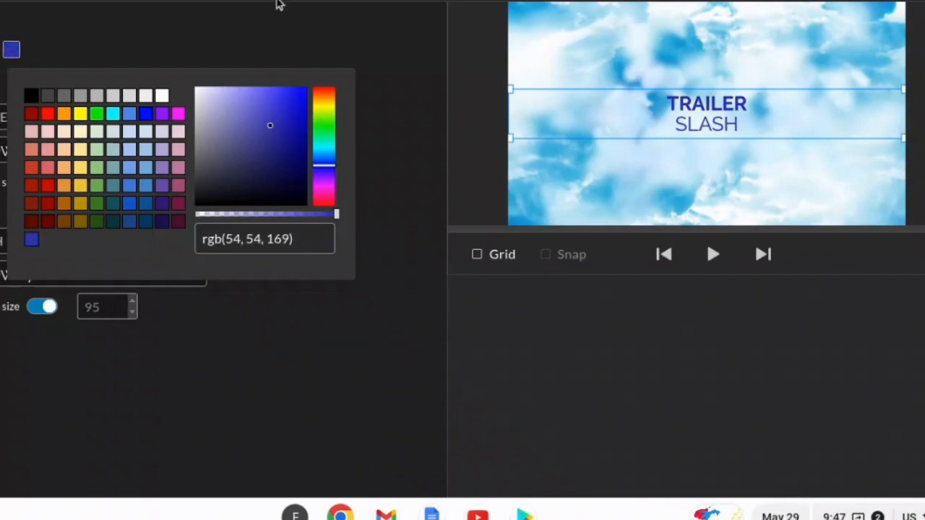
click(247, 48)
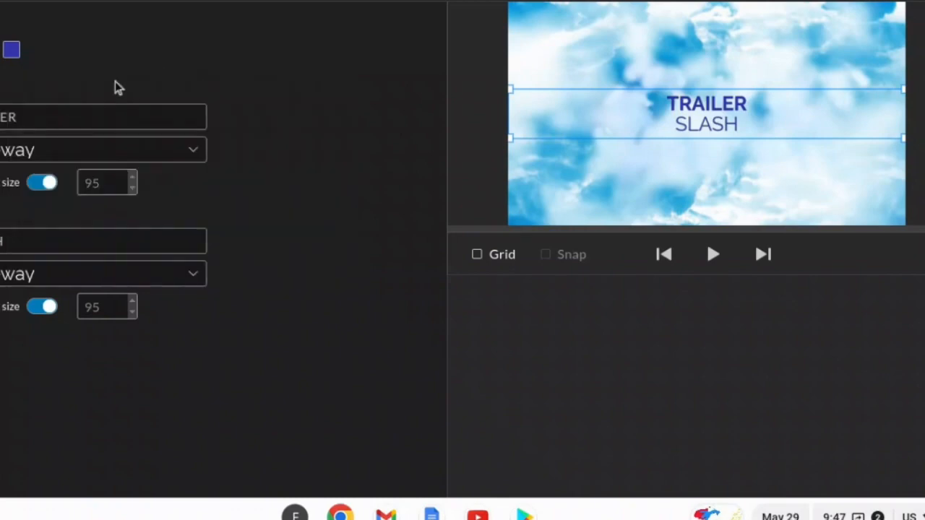
- Replace the first line of the title with "Superman"
click(31, 118)
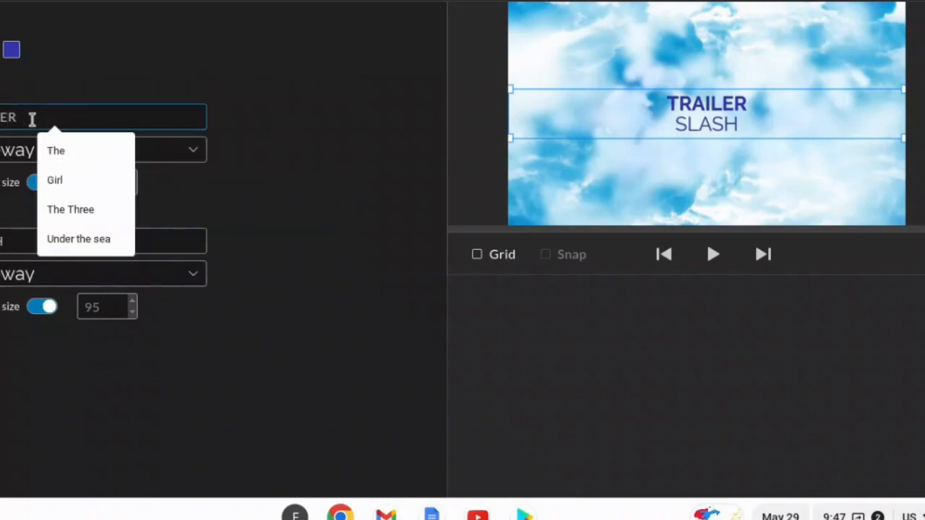
key(ctrl+a)
key(BackSpace)
text(Sup)
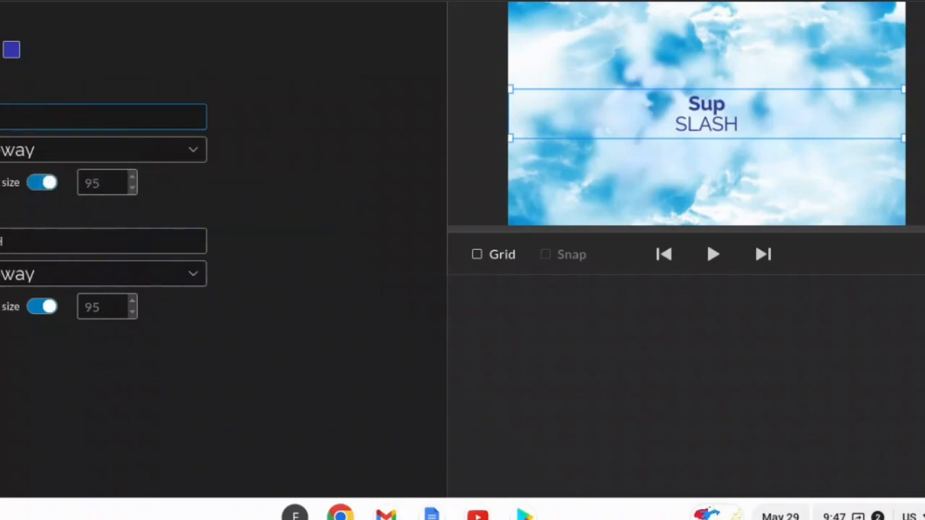
text(erman)
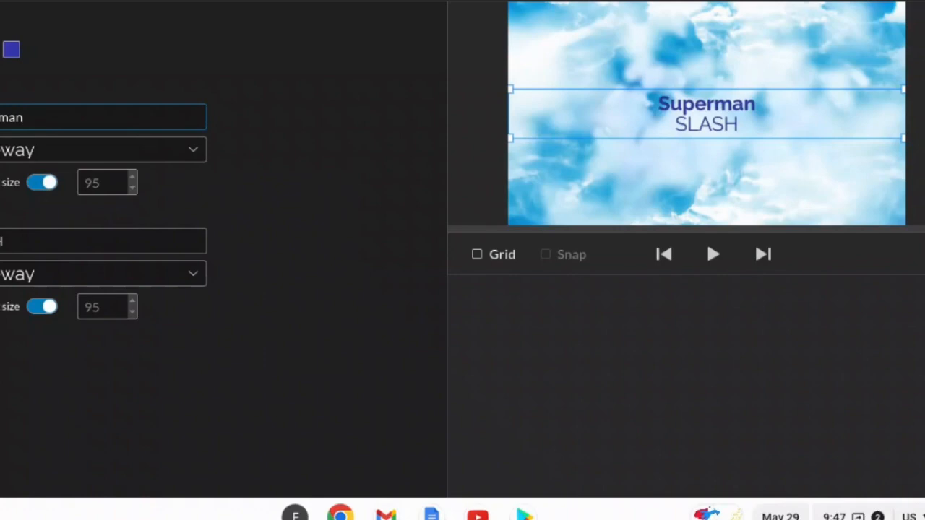
- Replace the second line of the title with a "By" credit giving the author's first name and last initial
click(19, 246)
drag(8, 244, 0, 244)
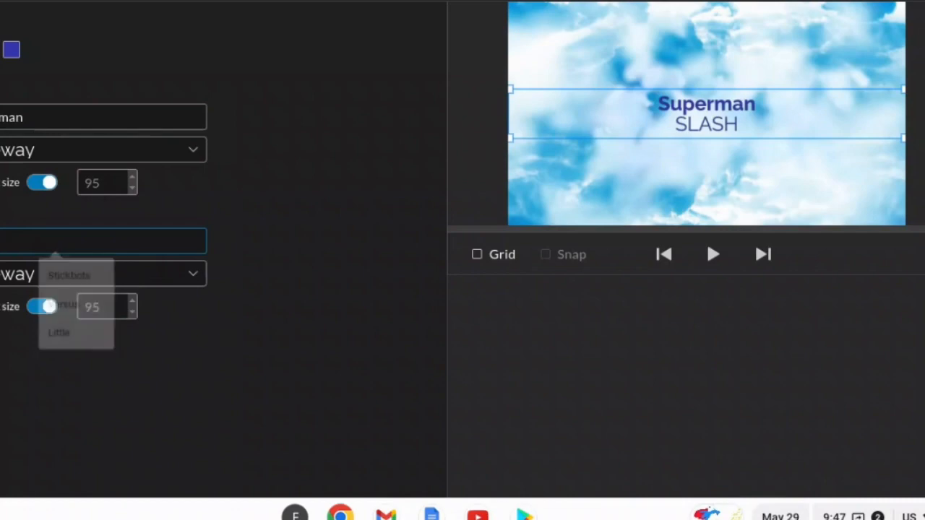
text(By)
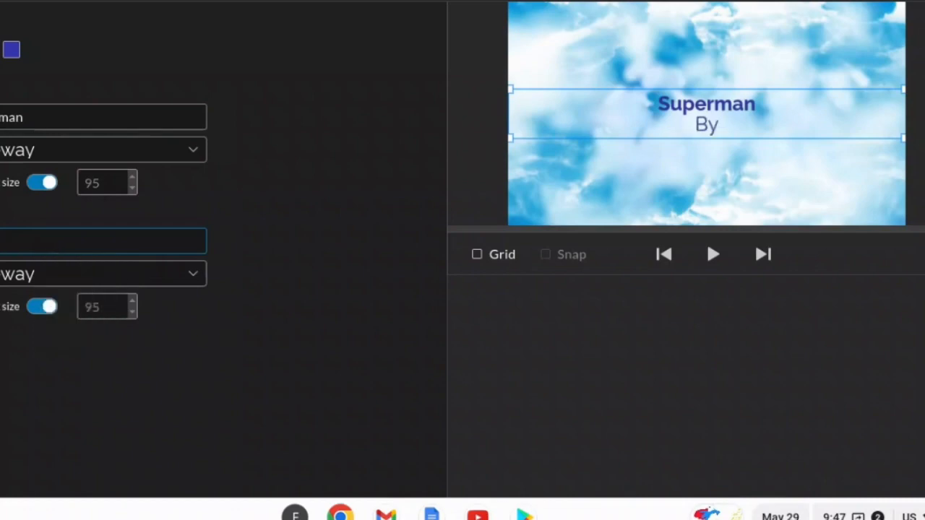
text( Luis H)
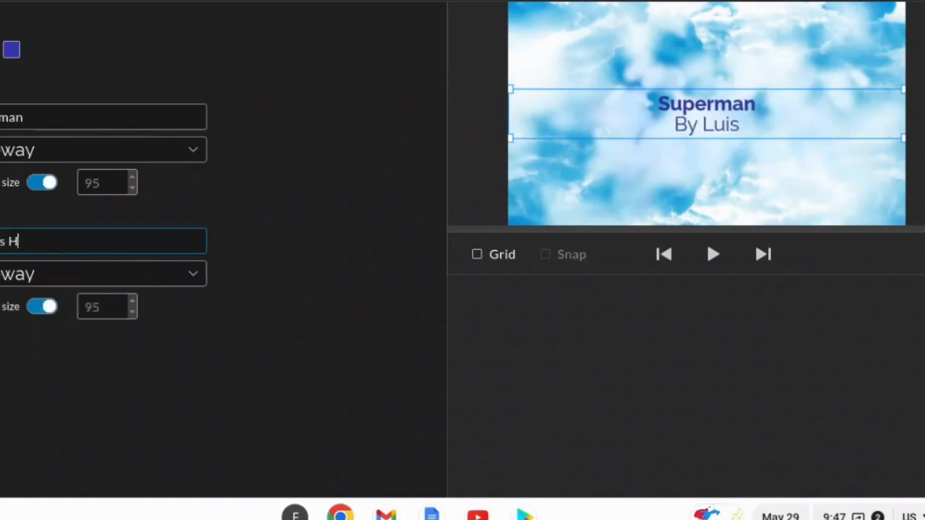
text(e)
key(BackSpace)
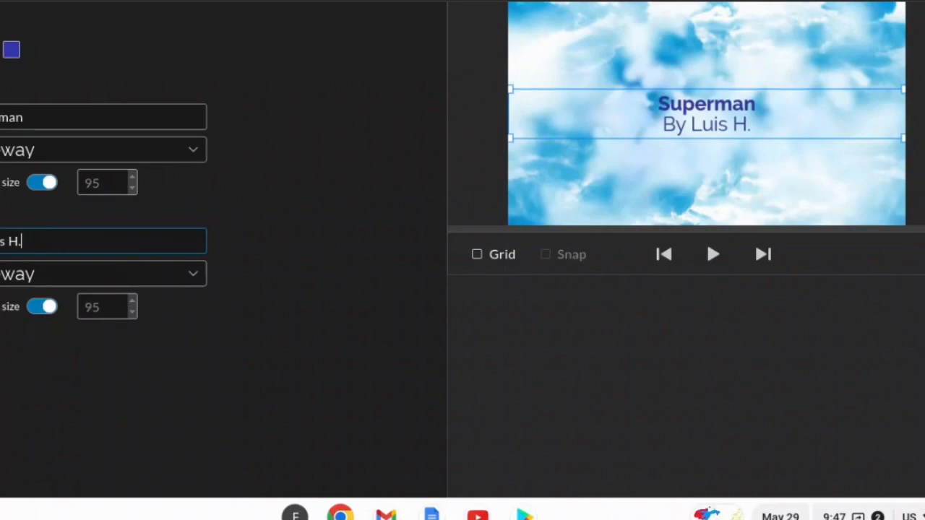
- Turn off automatic sizing for the "Superman" line and set its font size to 107
click(36, 185)
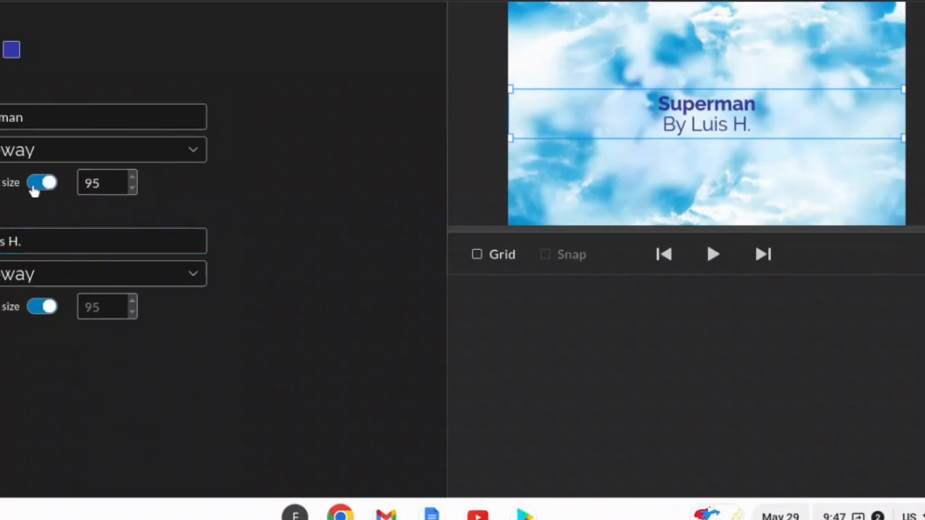
click(133, 188)
click(133, 187)
click(133, 186)
click(132, 187)
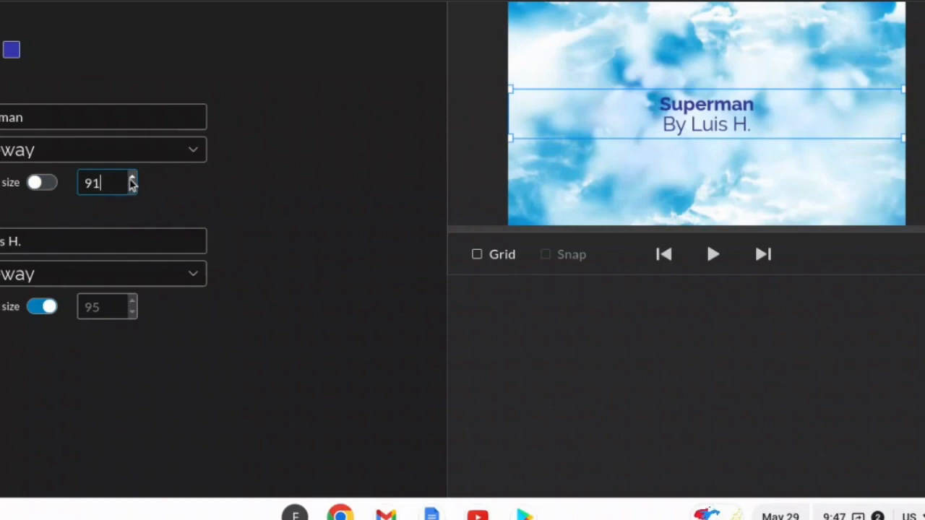
click(132, 178)
click(132, 178)
click(132, 178)
click(133, 179)
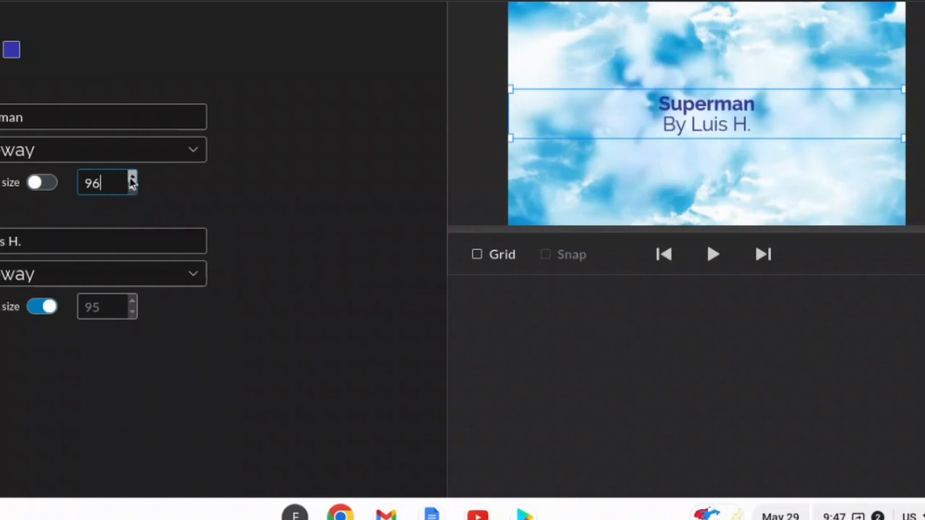
click(132, 179)
click(132, 179)
click(132, 178)
click(133, 179)
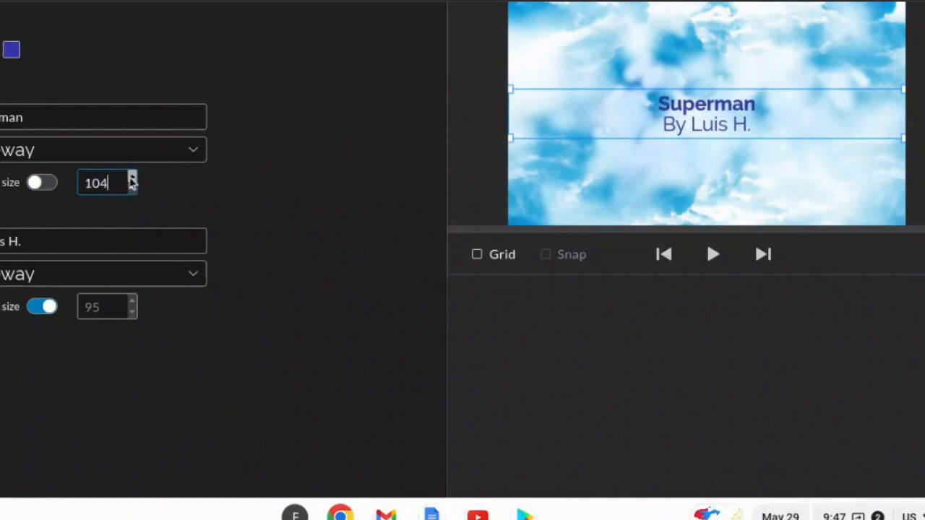
click(132, 178)
click(133, 178)
click(133, 178)
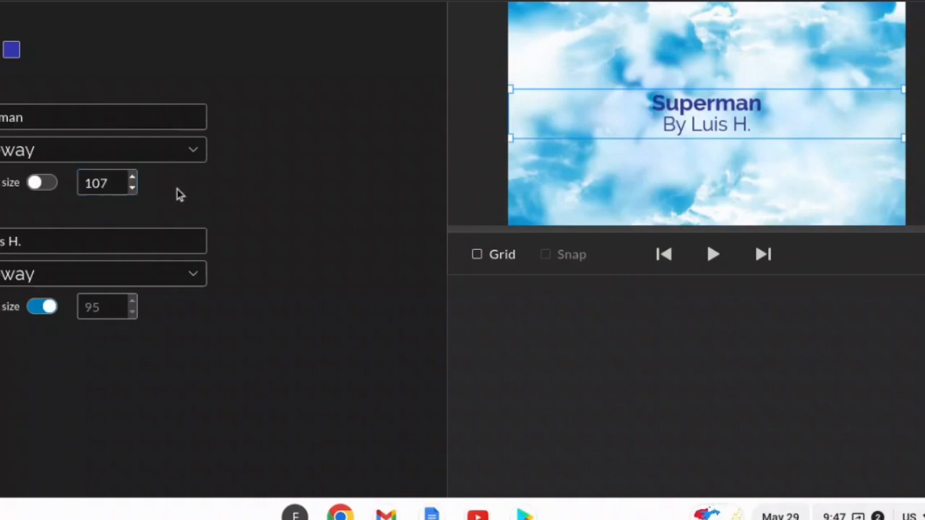
- Turn off automatic sizing for the author credit line and set its font size to 81
click(37, 308)
click(133, 311)
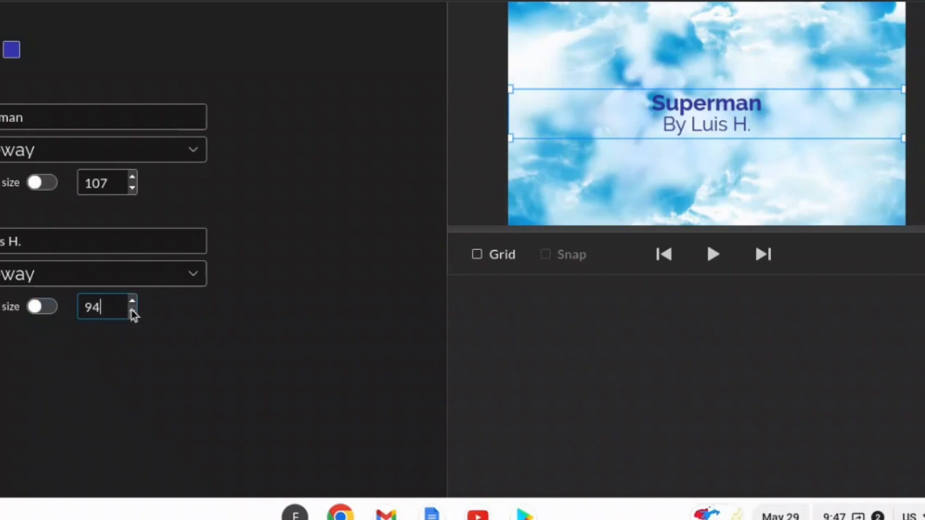
click(132, 311)
click(133, 312)
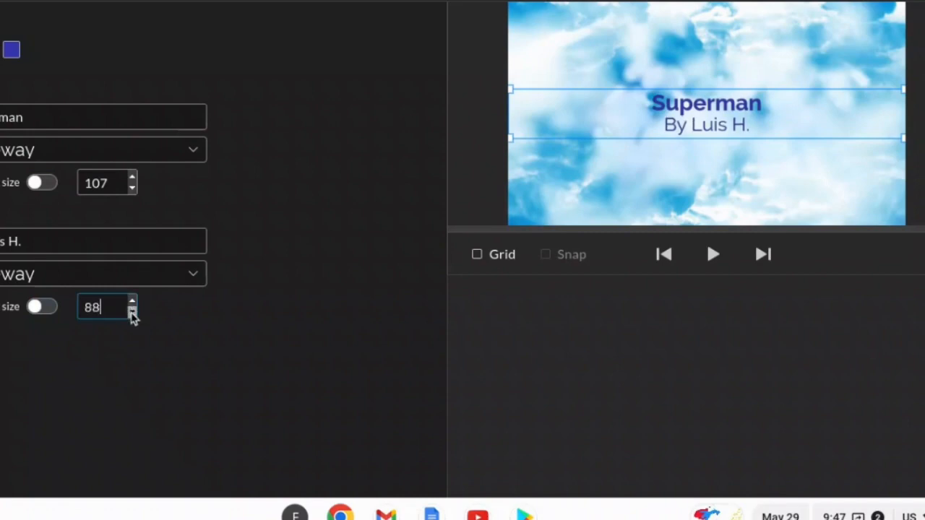
click(132, 312)
click(132, 312)
click(132, 312)
click(132, 311)
click(132, 311)
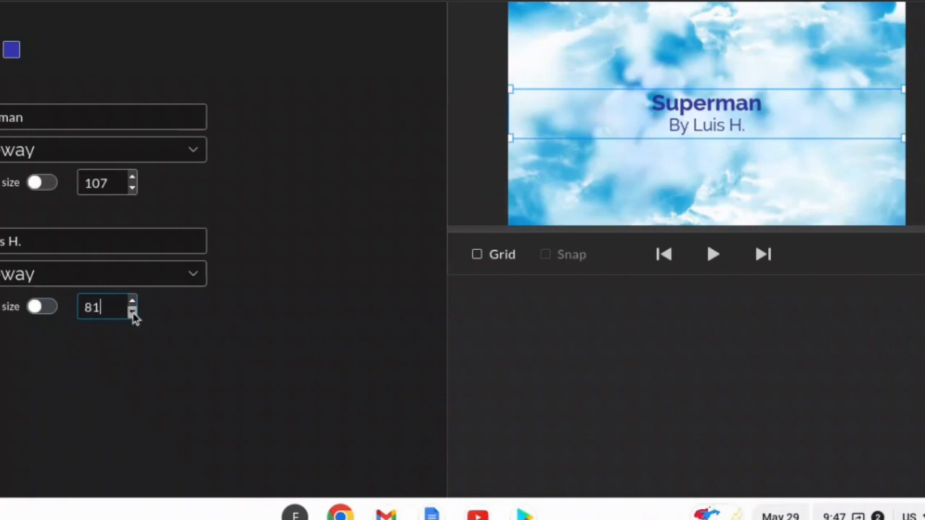
click(281, 269)
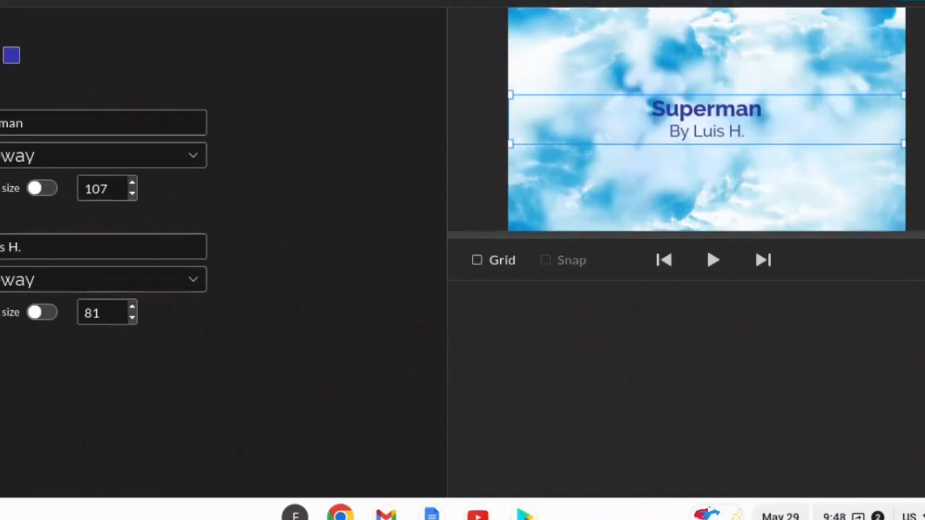
- Save the title edits and preview the first five seconds of the opening title over the sky background
scroll(707, 260, up, 1)
click(903, 15)
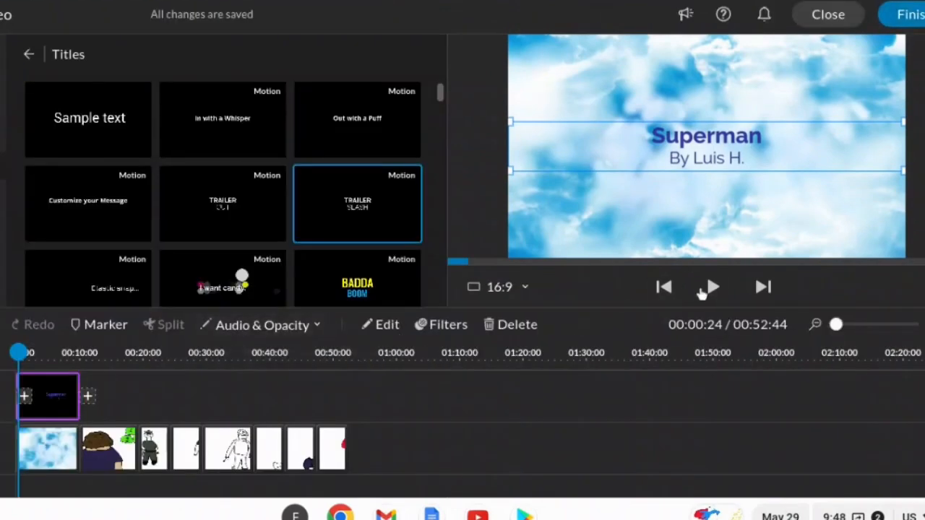
click(711, 288)
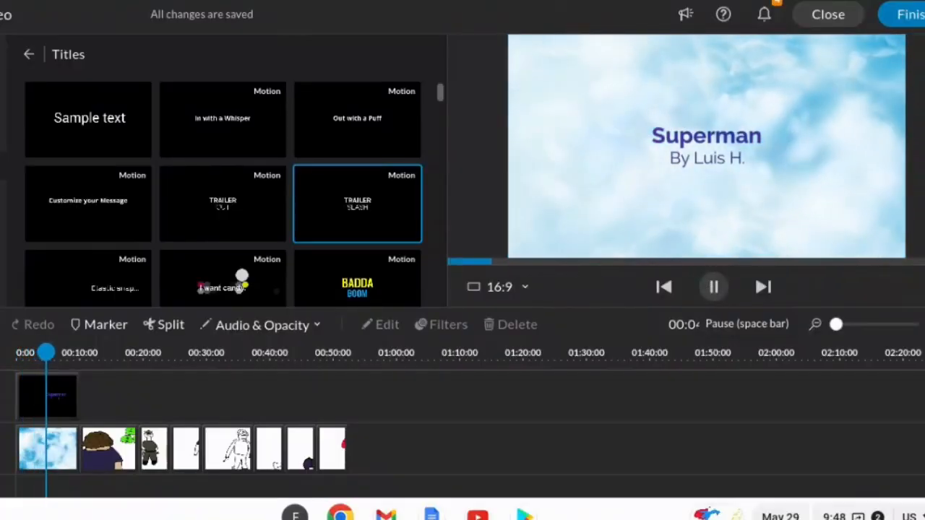
click(713, 287)
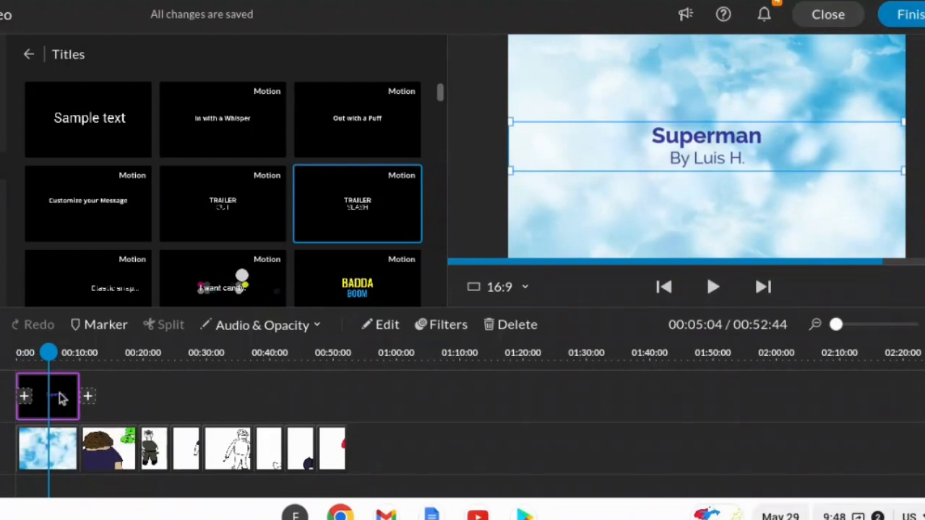
- Replace the Superman title clip with the "Hurry Up! Sale Ends Today!" motion title at the start of the track above the sky background
key(Delete)
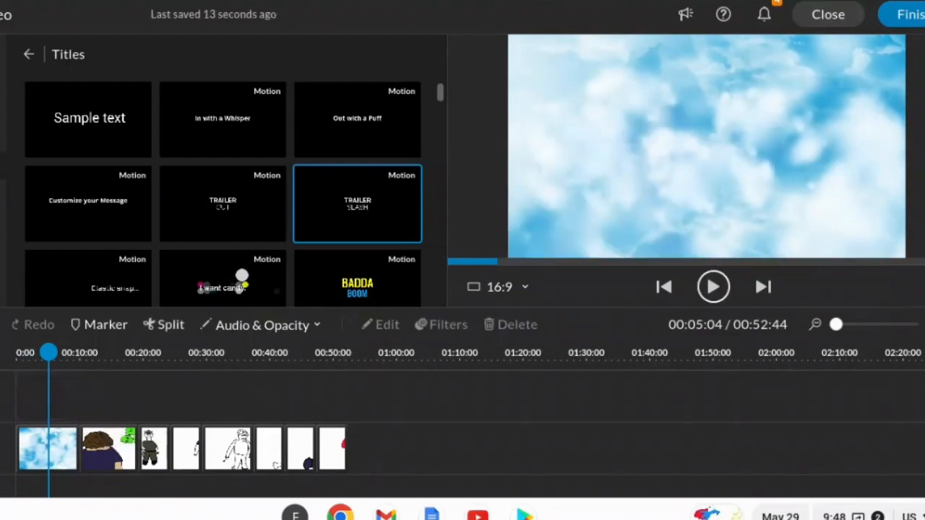
scroll(304, 235, down, 3)
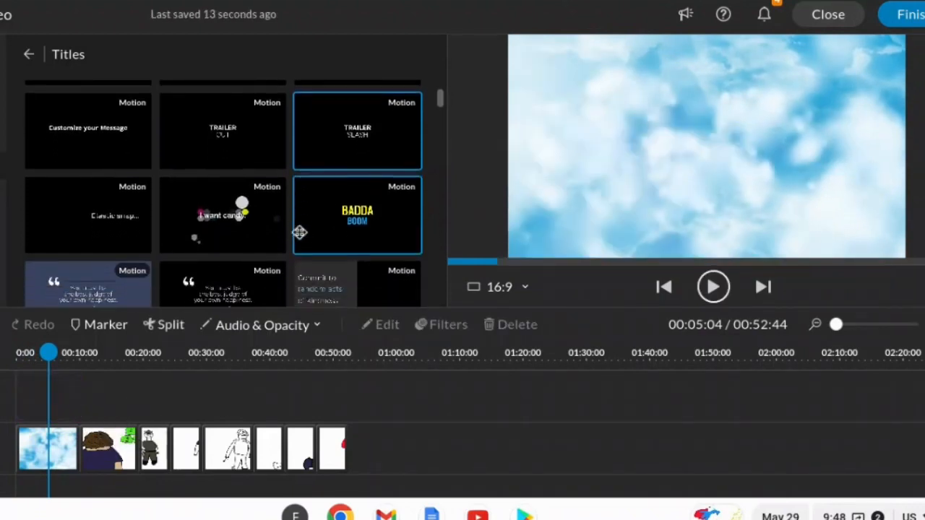
scroll(292, 237, down, 1)
scroll(292, 237, down, 4)
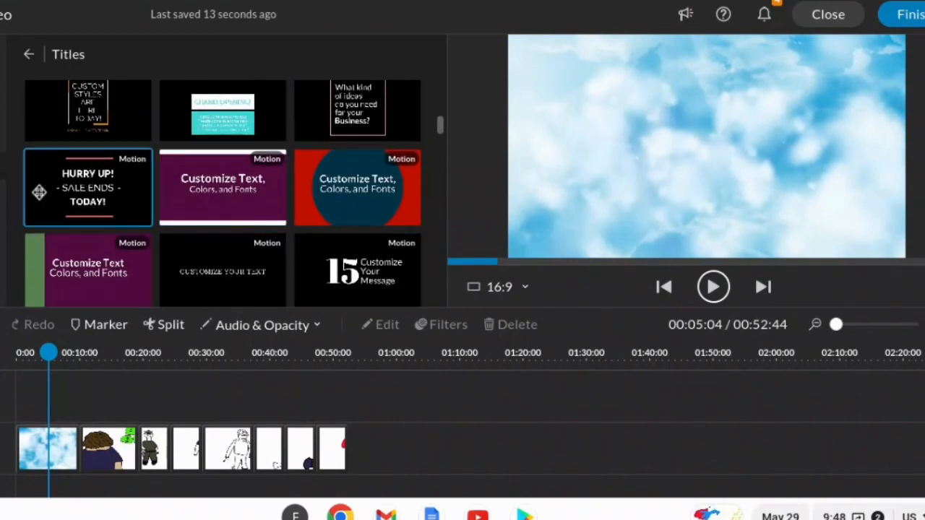
drag(85, 185, 38, 413)
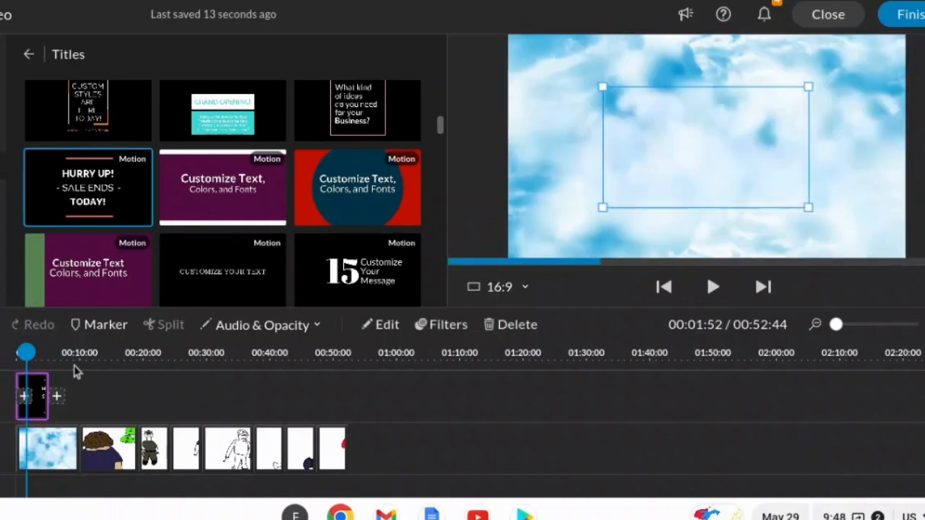
- Open the new title clip for editing and set its text colour to dark purple, rgb(109, 10, 174)
double_click(41, 402)
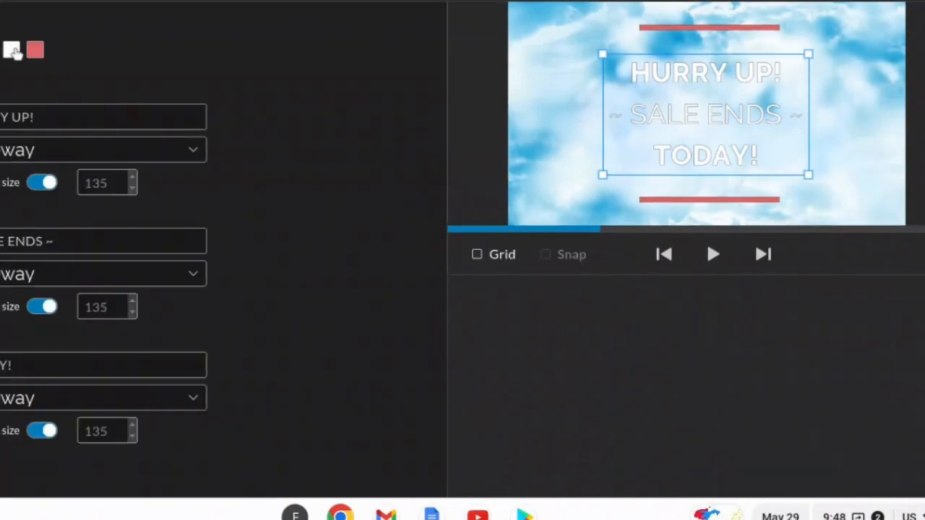
click(12, 50)
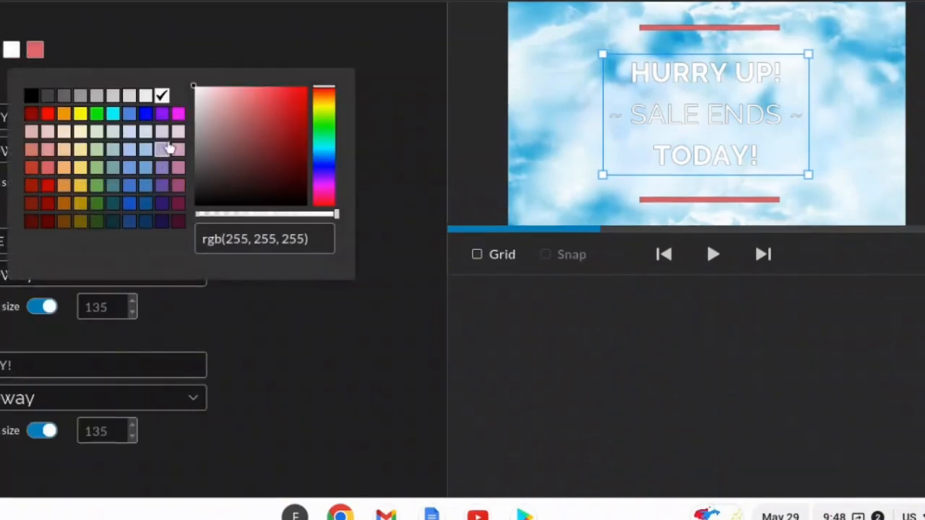
click(162, 116)
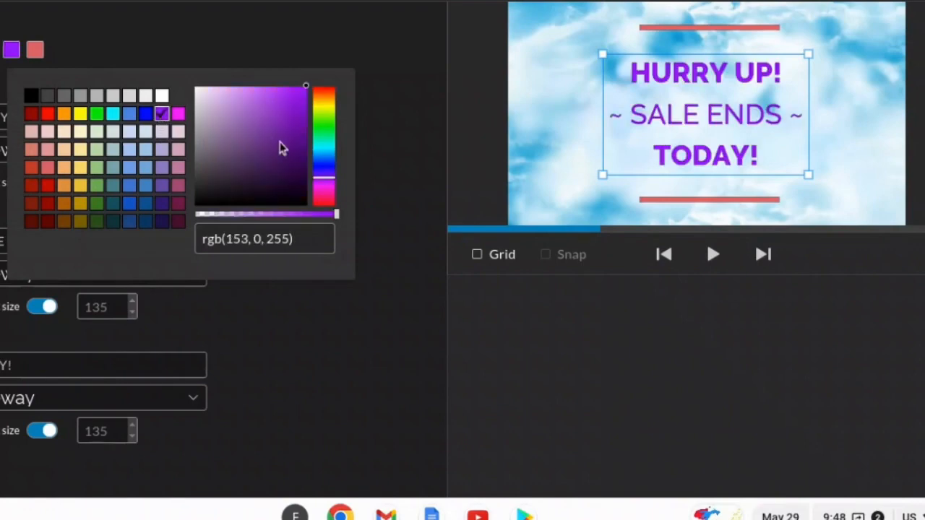
click(299, 123)
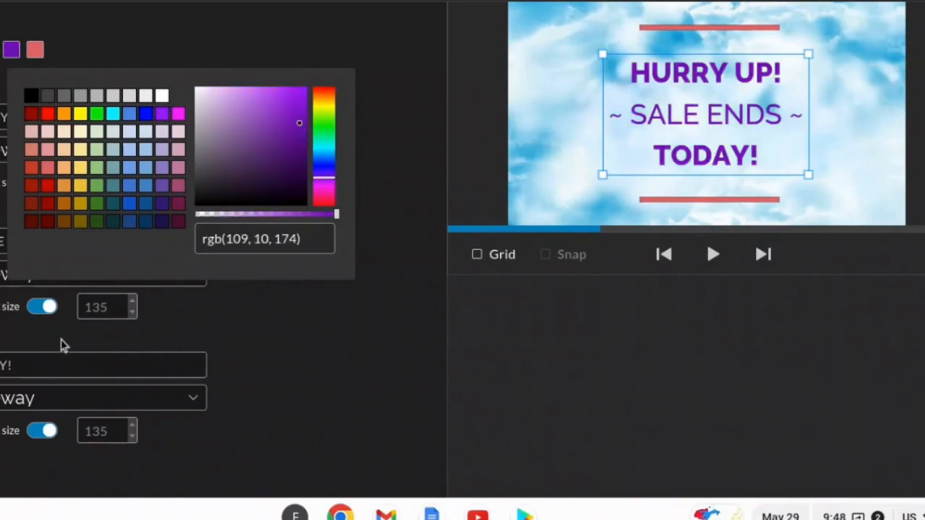
click(327, 310)
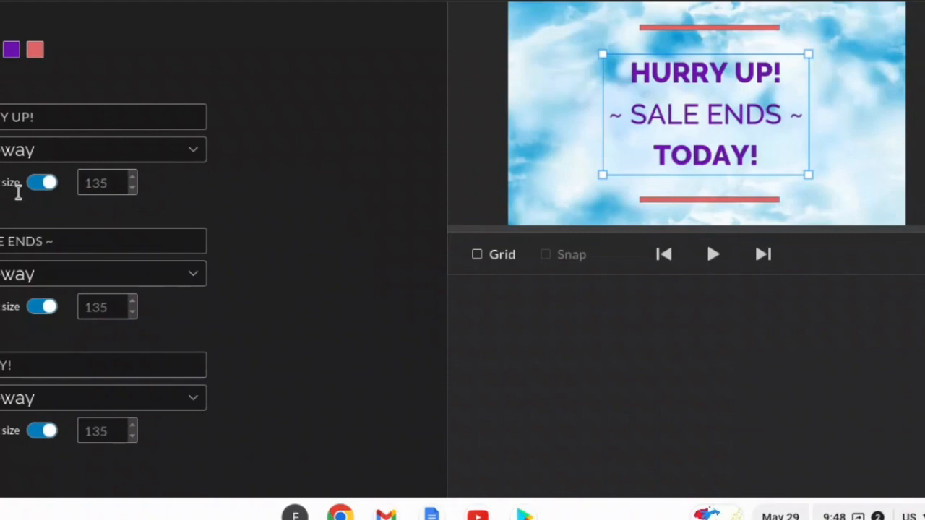
- Replace the title's first line with "The Adventures of" and its second line with "Superman"
click(48, 123)
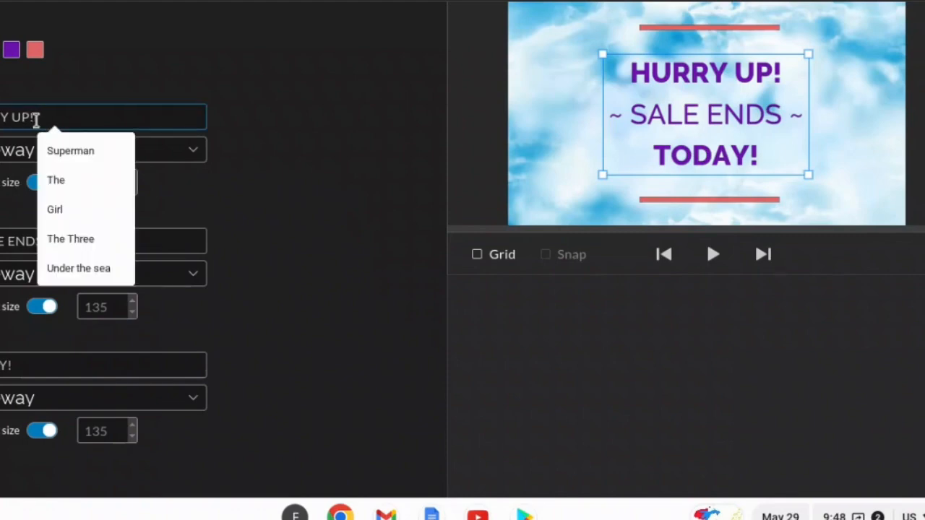
key(ctrl+a)
text(T)
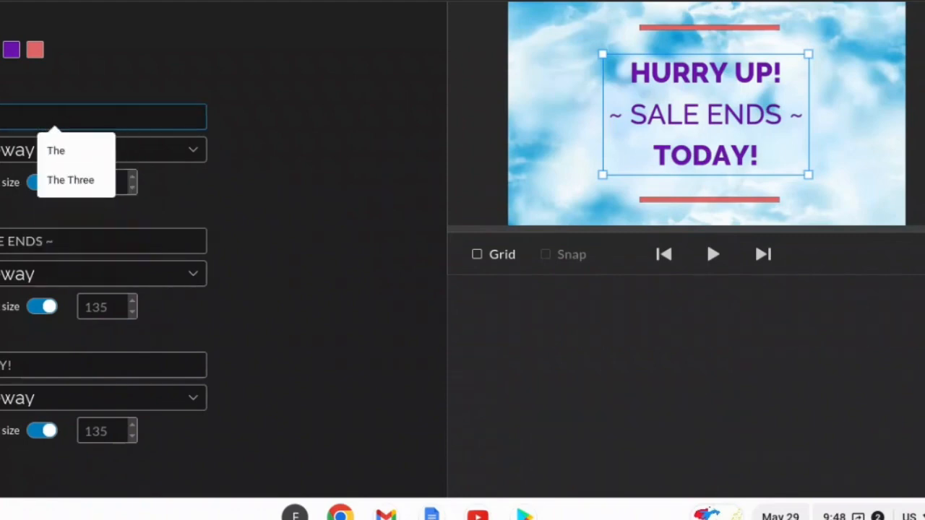
text(he Advent)
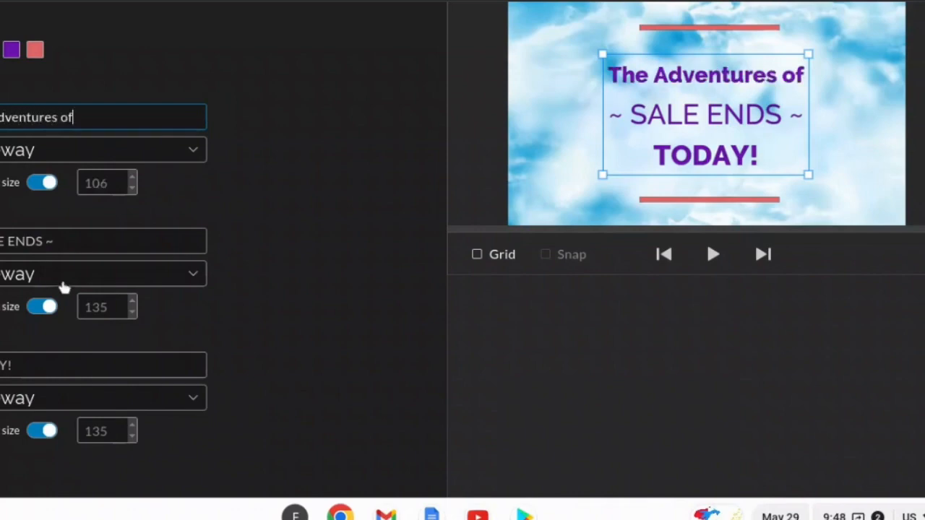
click(59, 243)
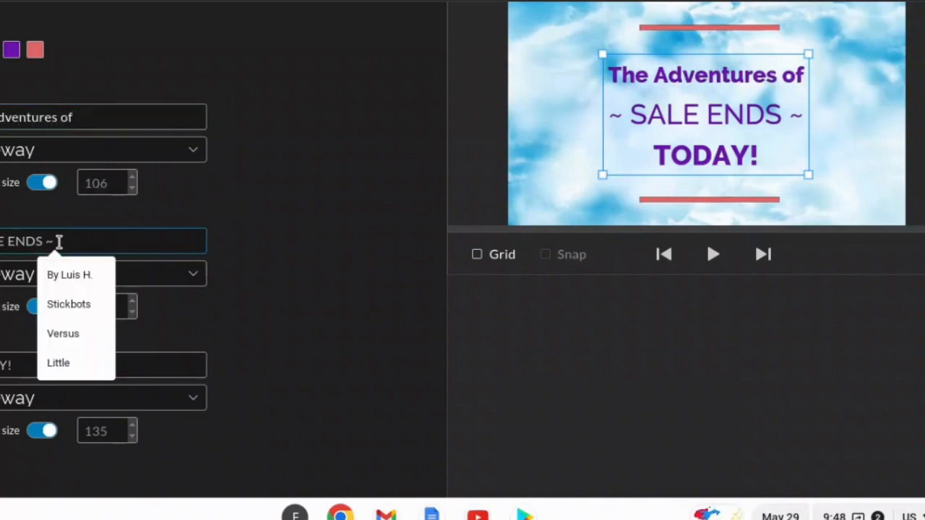
key(ctrl+a)
key(BackSpace)
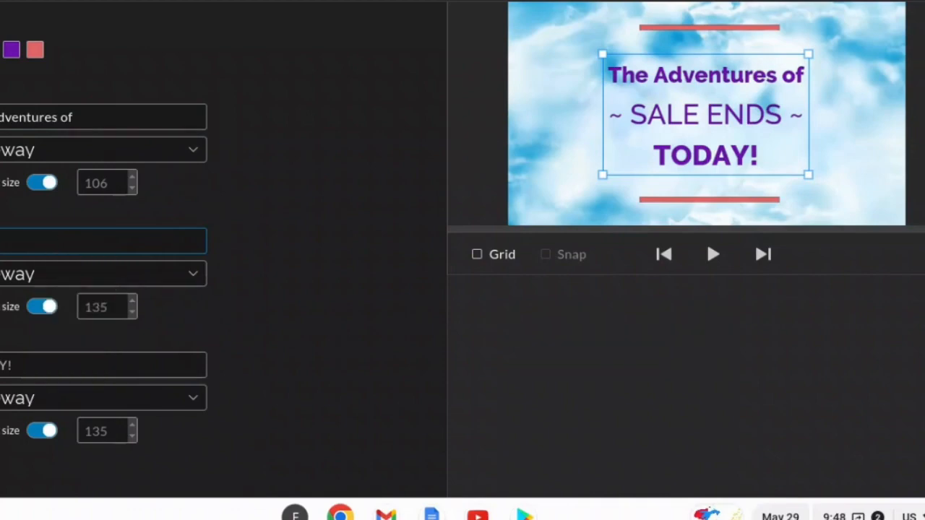
text(Superman)
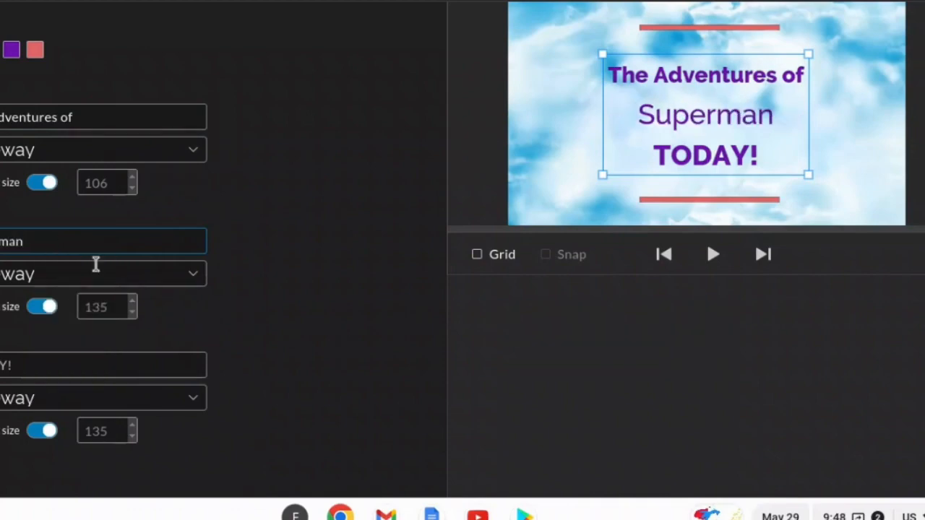
- Replace the title's third line with the author credit, "By" plus the author's name, and save the title edits
click(41, 368)
key(ctrl+a)
text(By L)
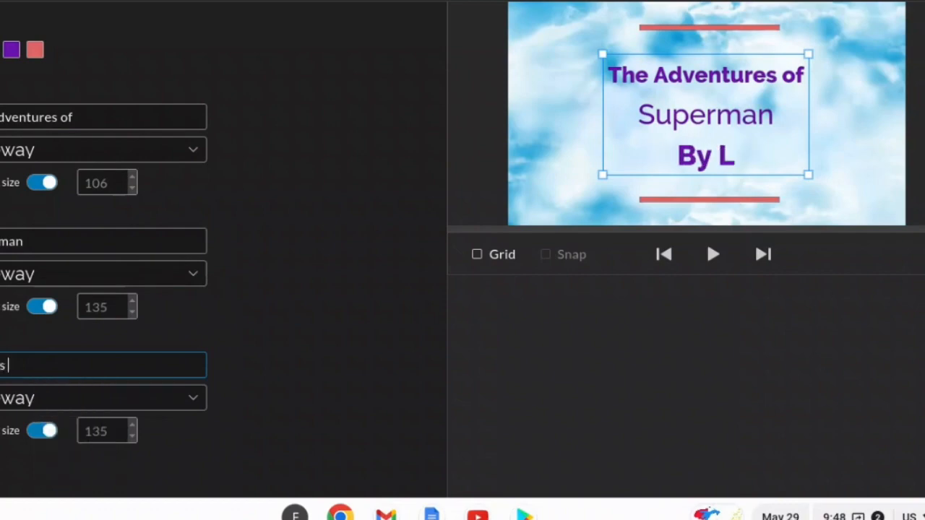
text(uis H)
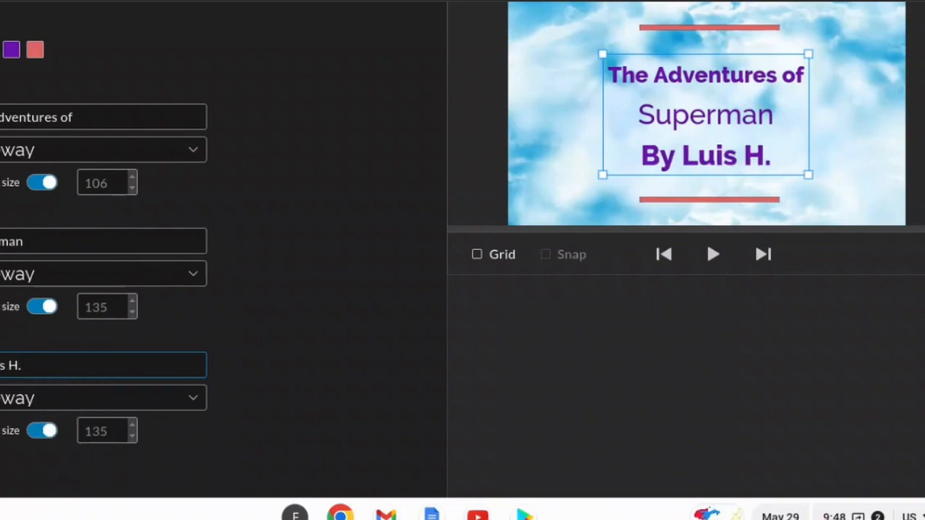
click(322, 321)
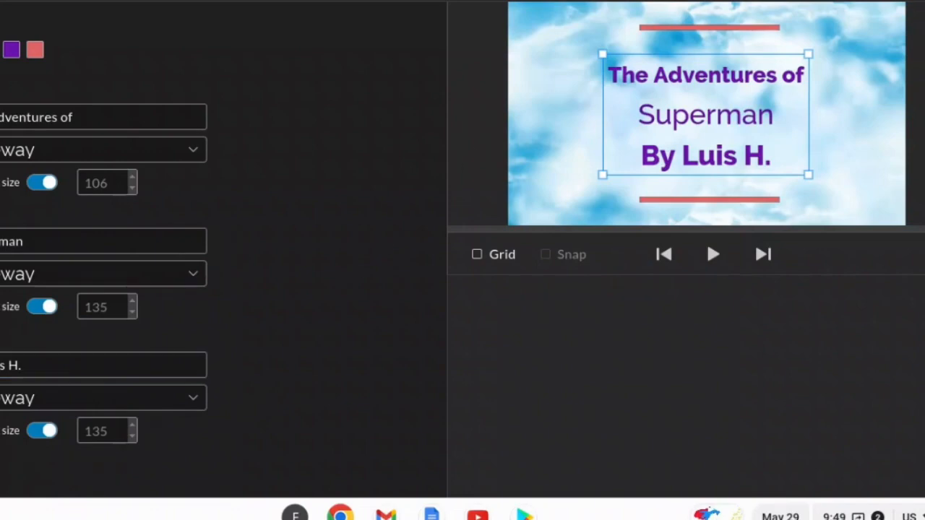
click(900, 12)
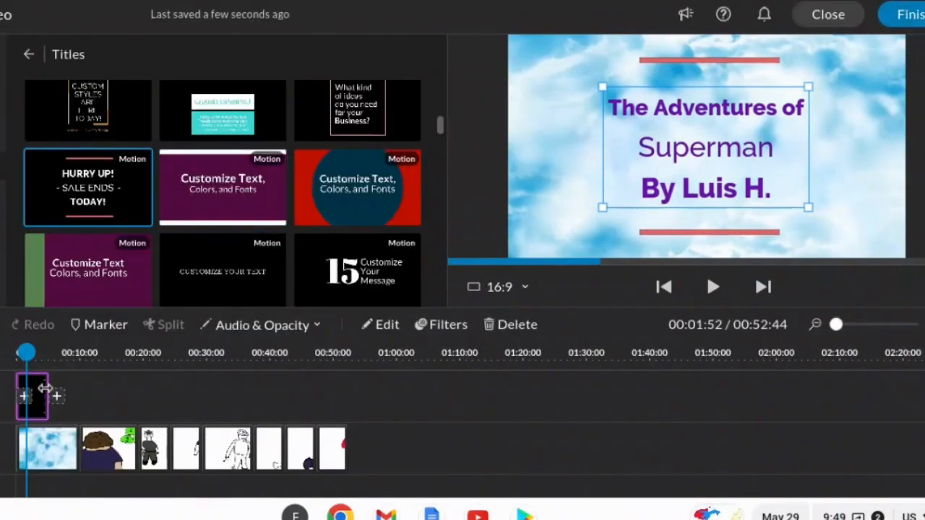
- Extend the title clip to about 10 seconds to match the sky background and preview the opening from the start
drag(45, 389, 80, 389)
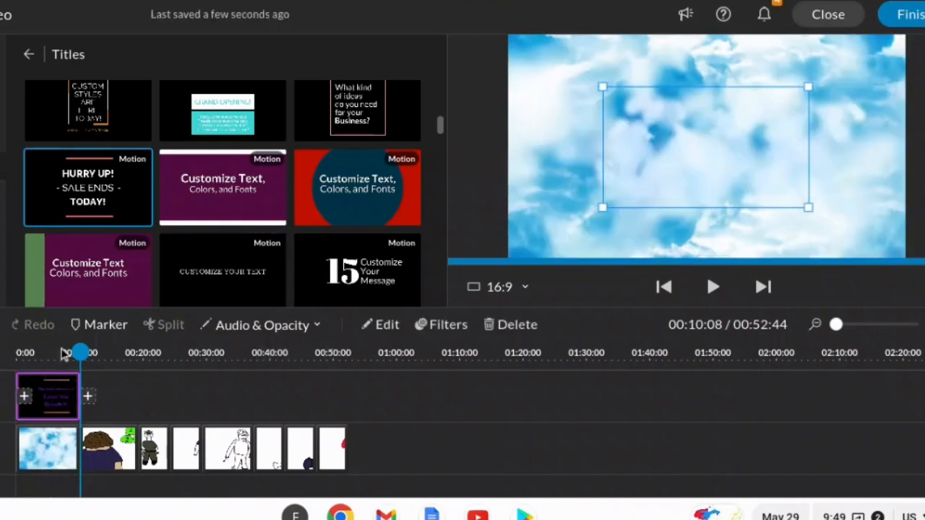
drag(80, 352, 14, 352)
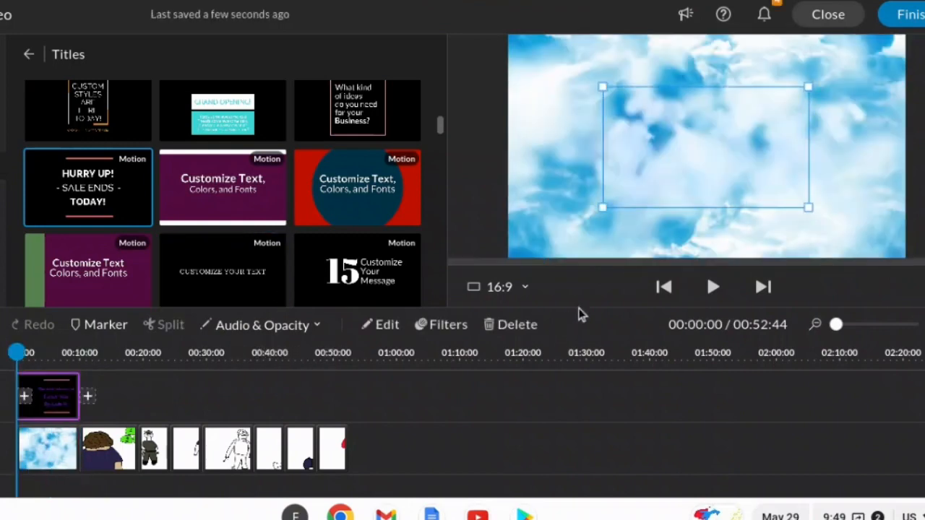
click(713, 286)
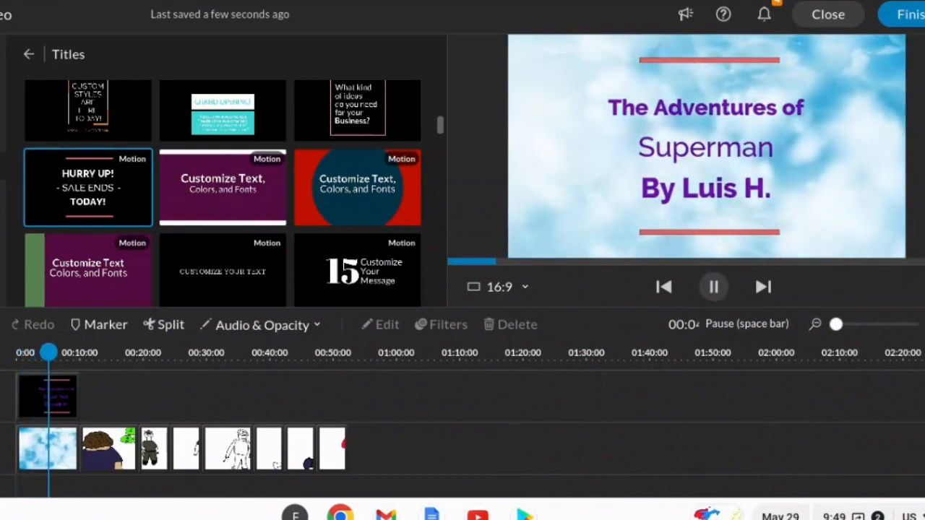
click(713, 287)
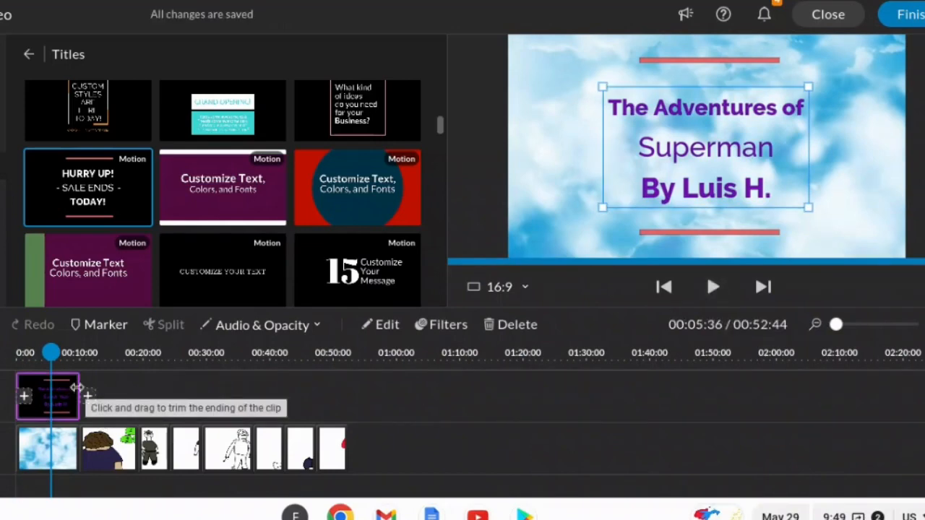
- Shorten the title clip to about 5.5 seconds, trim the sky background clip to match, and preview the opening
drag(77, 388, 51, 385)
click(72, 453)
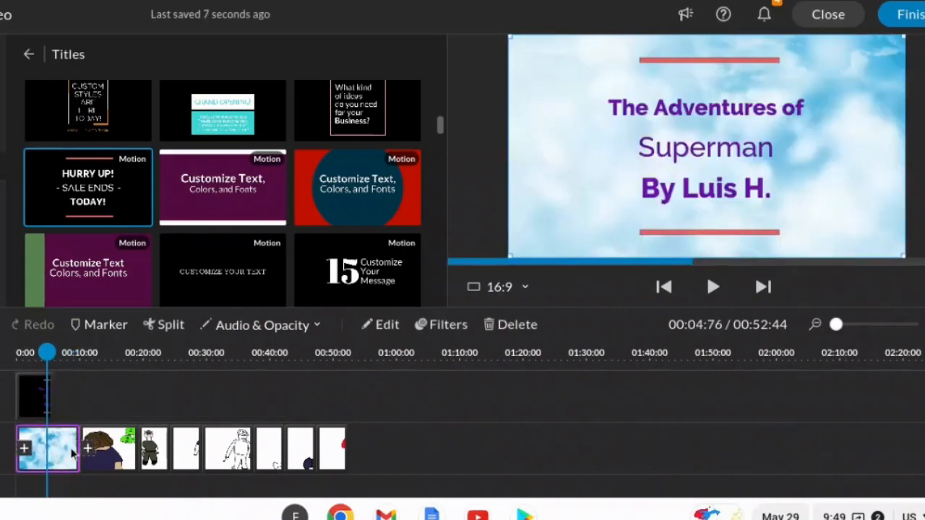
drag(77, 449, 55, 448)
drag(53, 354, 15, 354)
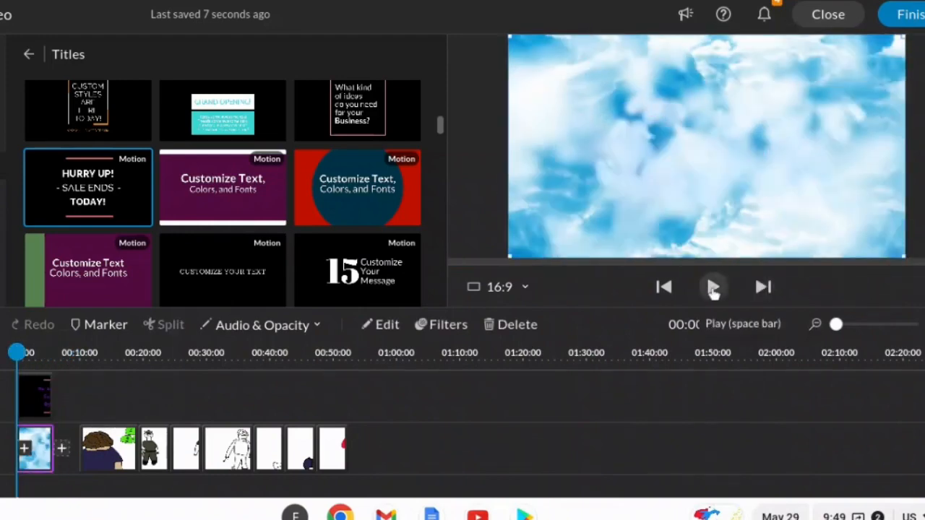
click(713, 288)
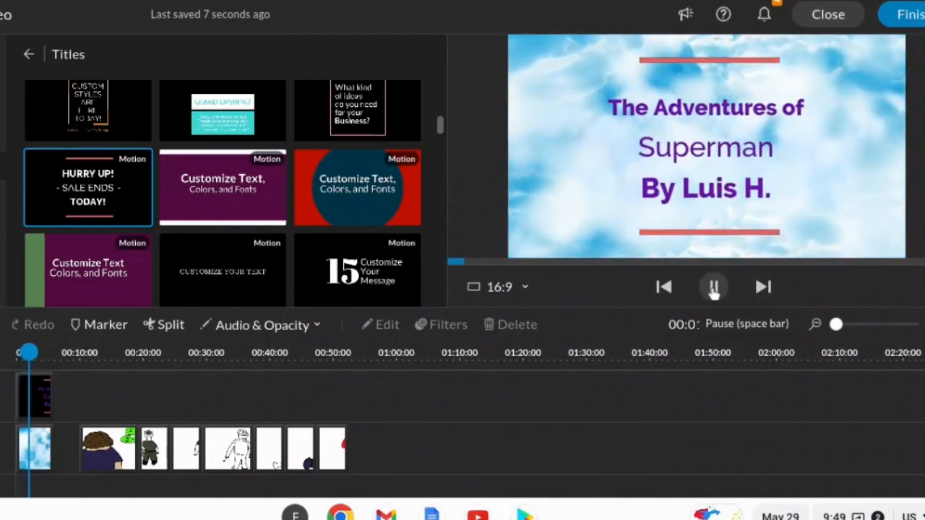
click(714, 288)
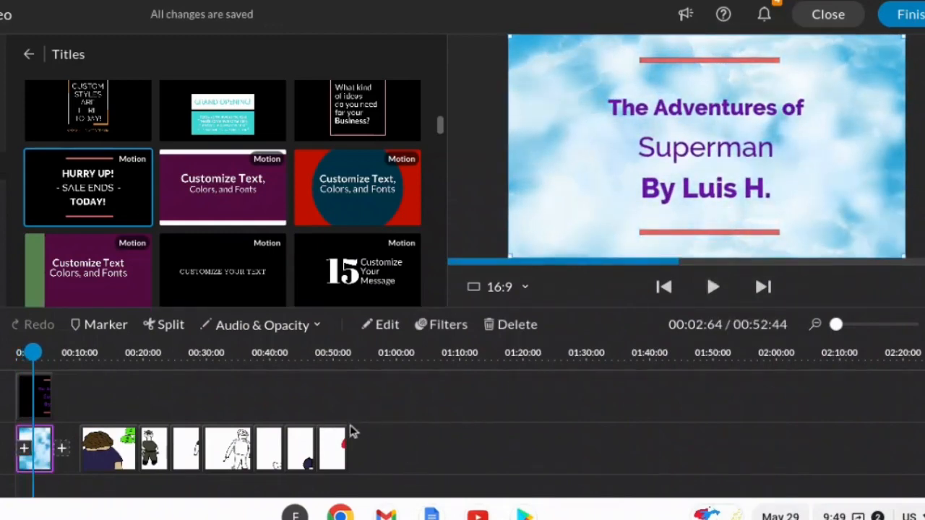
- Close the gaps between all clips on the main video track and return the playhead to the start
drag(376, 454, 42, 461)
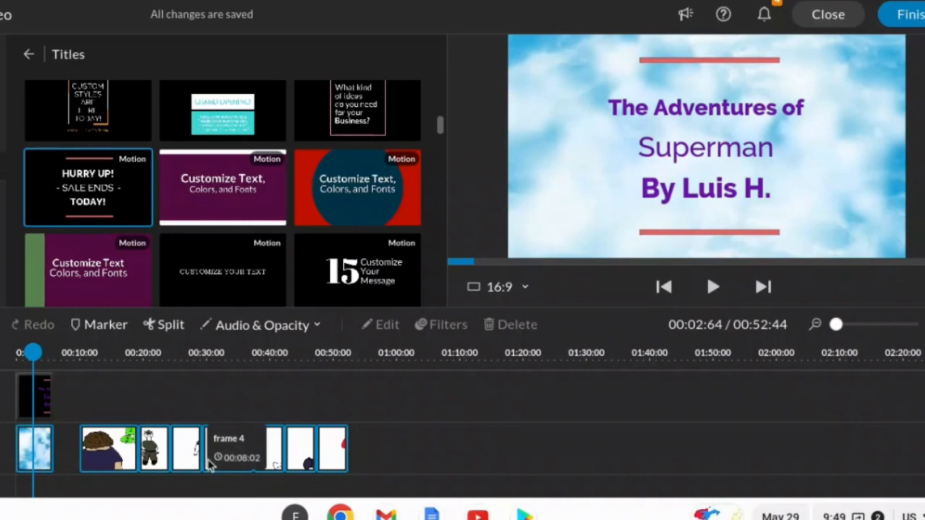
right_click(184, 459)
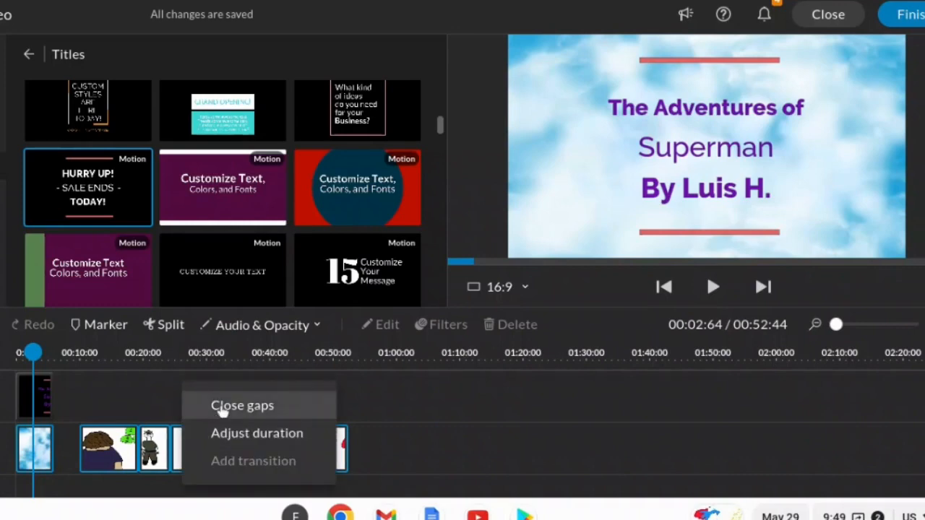
click(220, 408)
scroll(266, 423, down, 1)
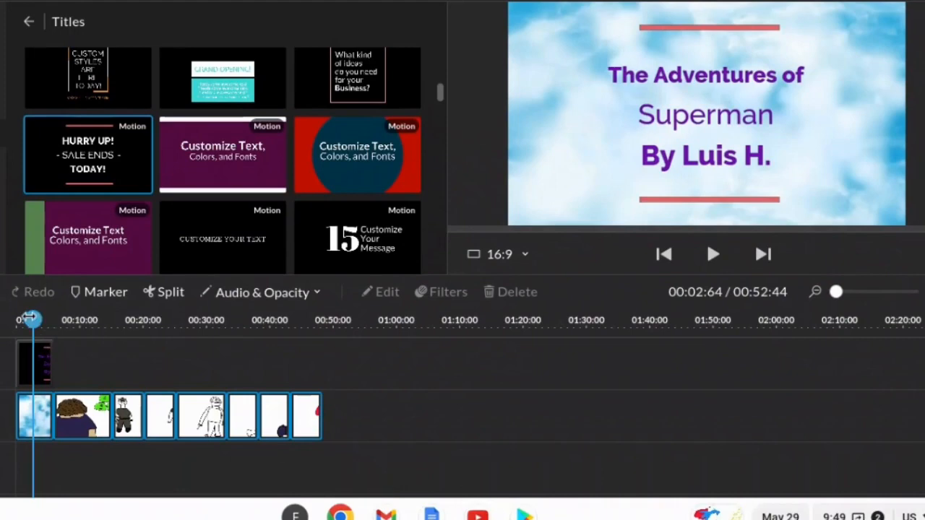
drag(33, 320, 9, 321)
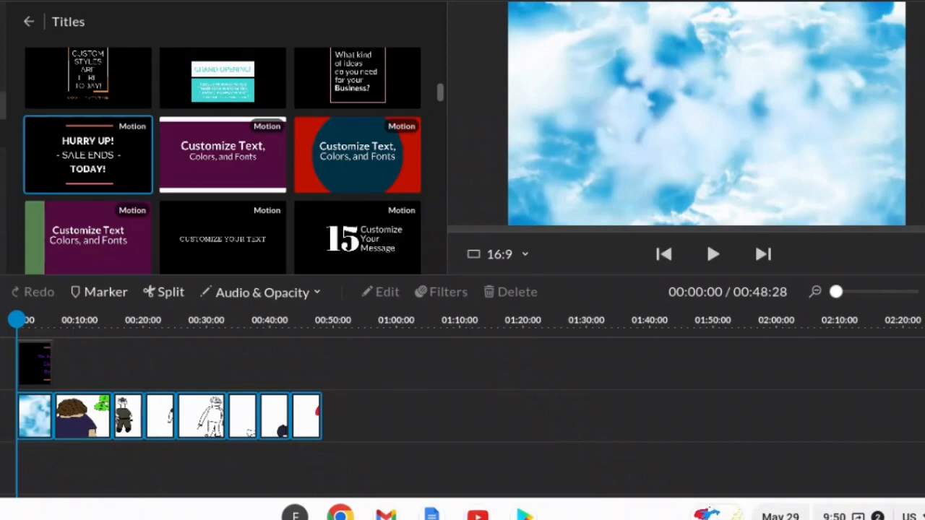
- Search the stock audio library for "swish"
click(2, 105)
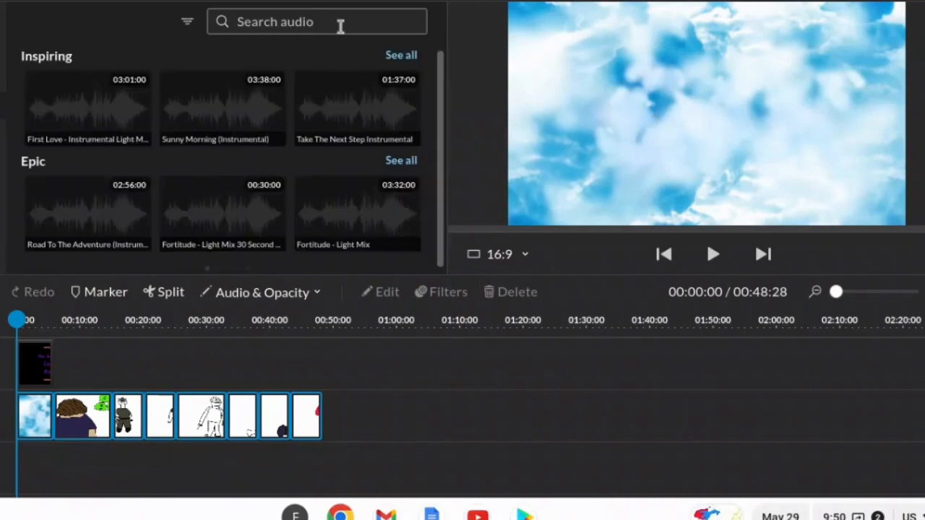
click(335, 29)
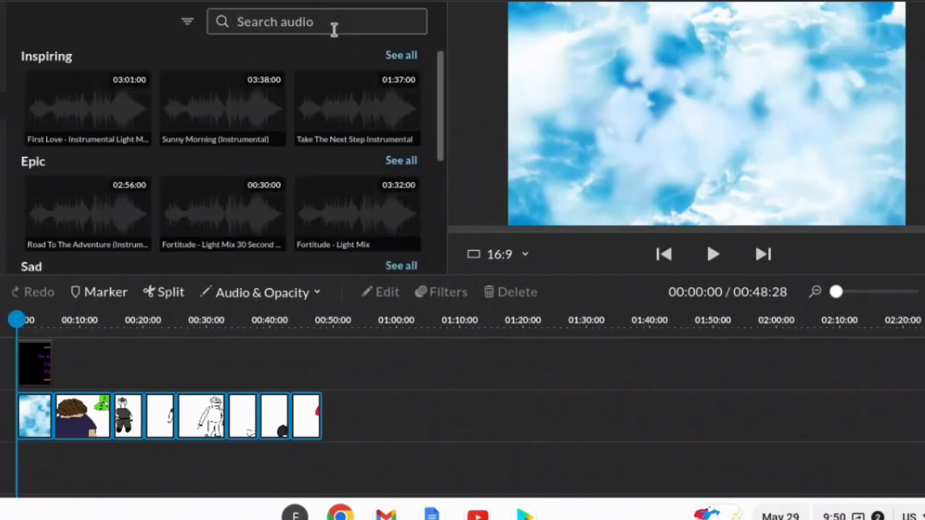
text(swi)
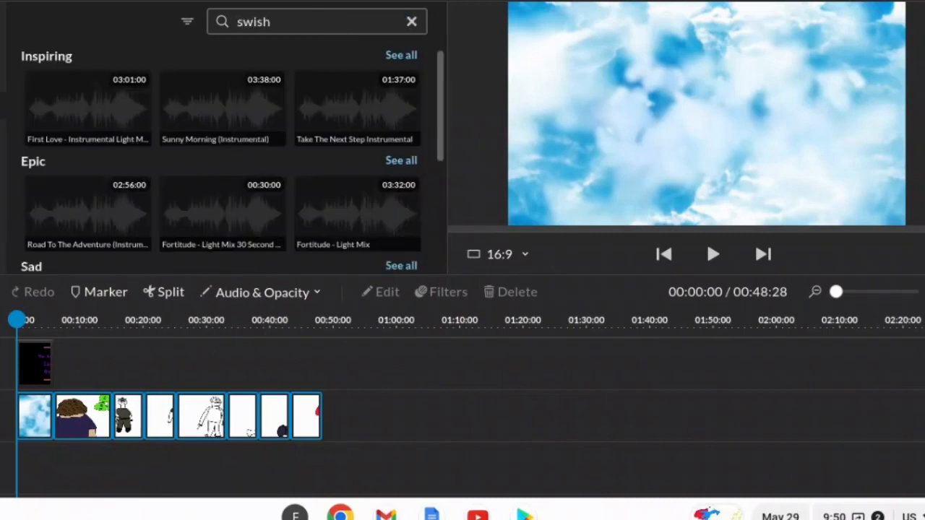
text(sh)
key(Return)
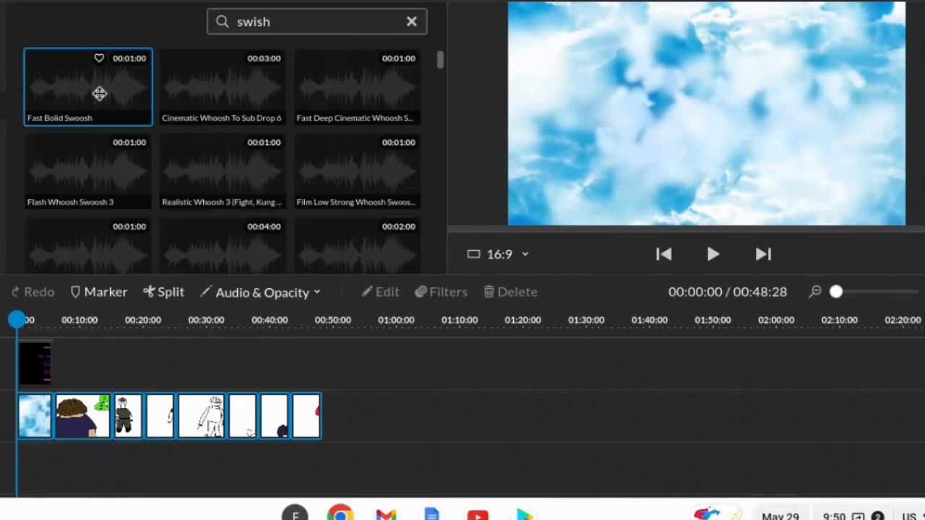
- Audition several whoosh sounds from the search results, including Fast Bolid Swoosh, Flash Whoosh Swoosh 3 and Big Wing Flap Whoosh
click(99, 93)
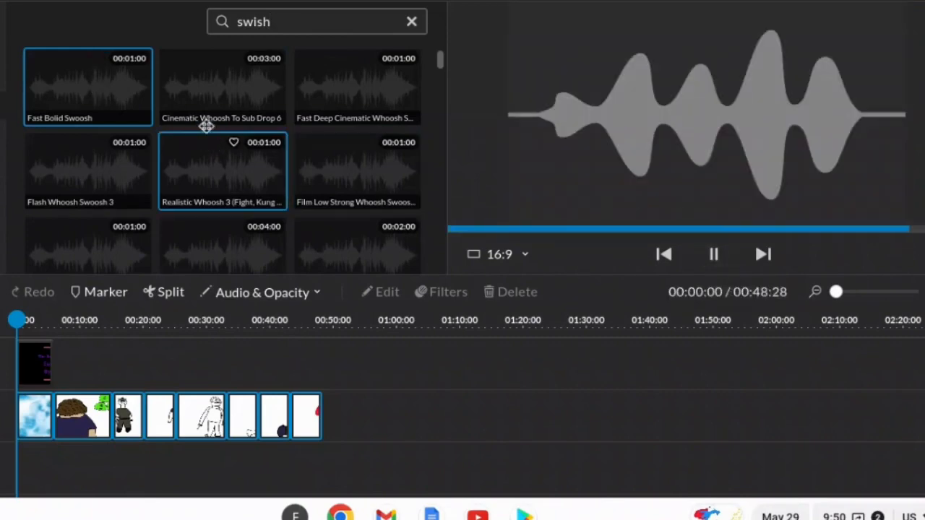
click(215, 107)
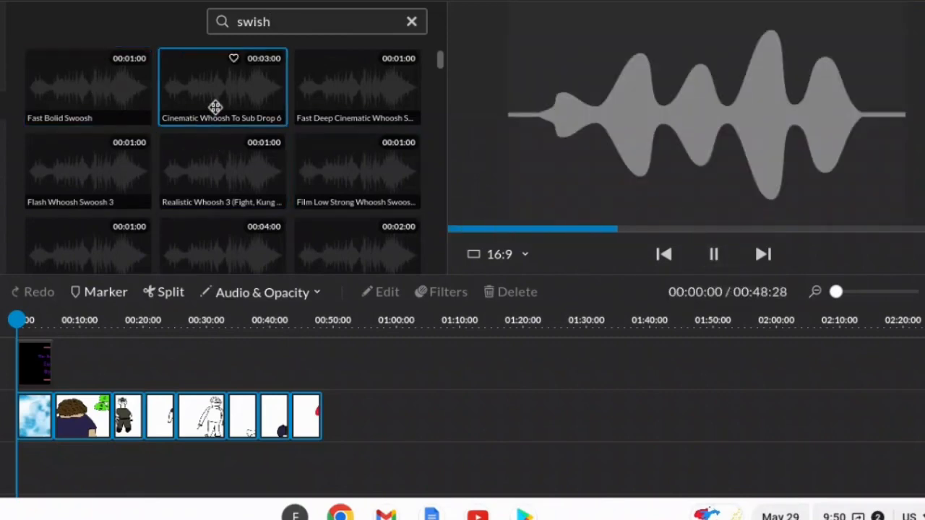
click(332, 99)
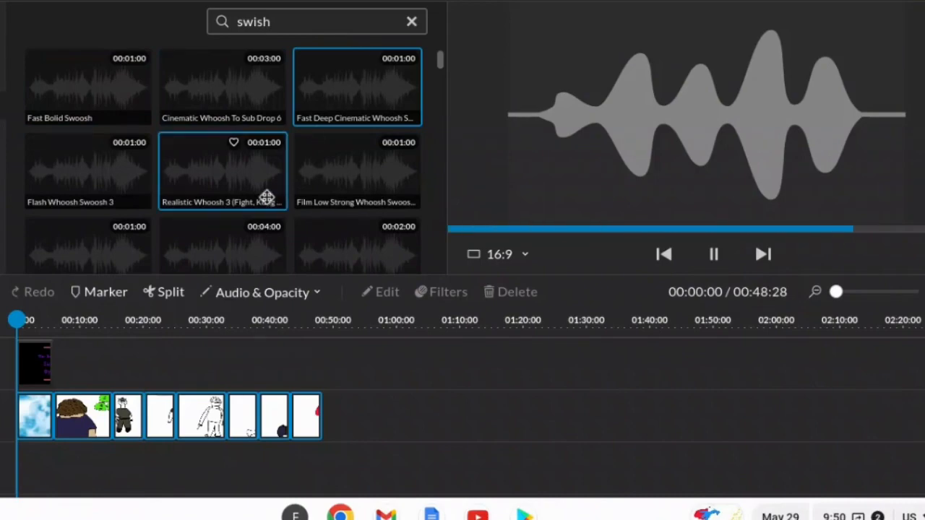
click(244, 179)
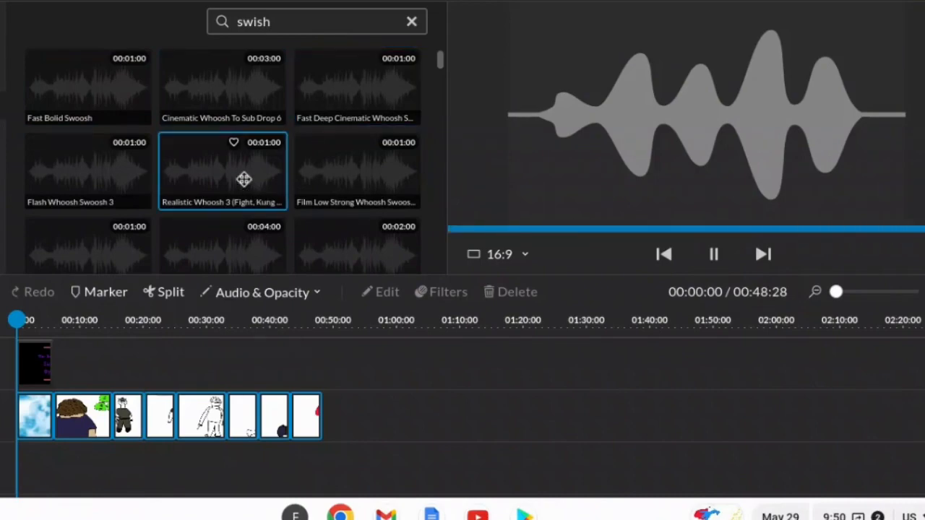
click(58, 179)
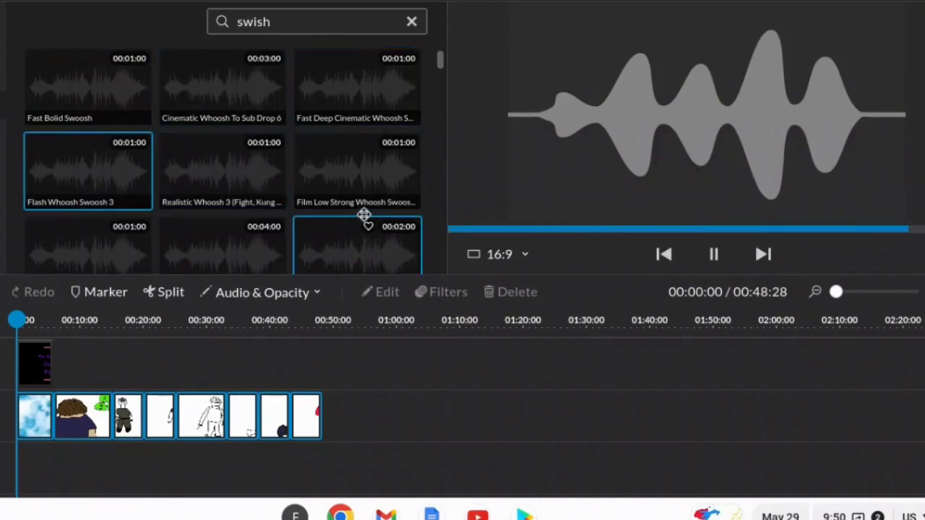
scroll(357, 198, down, 3)
click(213, 160)
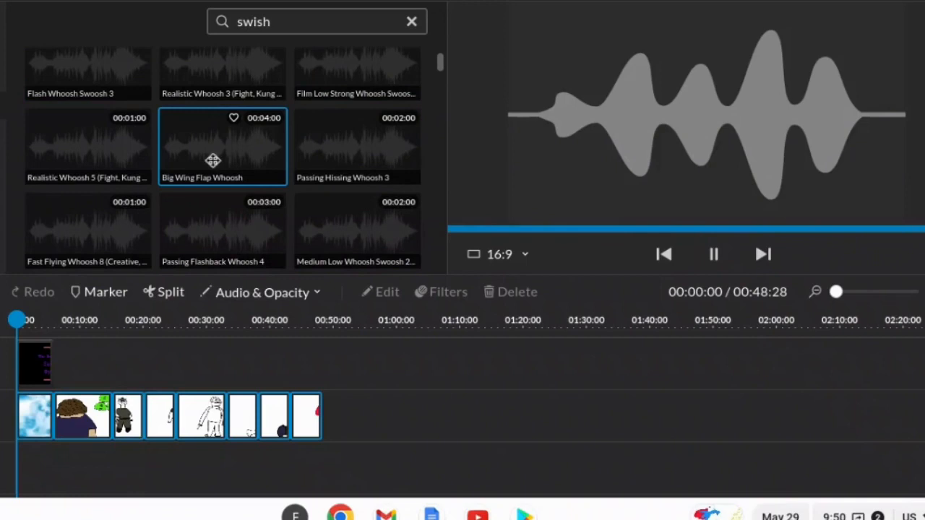
- Add the Big Wing Flap Whoosh sound at the start of the audio track beneath the sky clip and preview the opening
drag(213, 160, 29, 506)
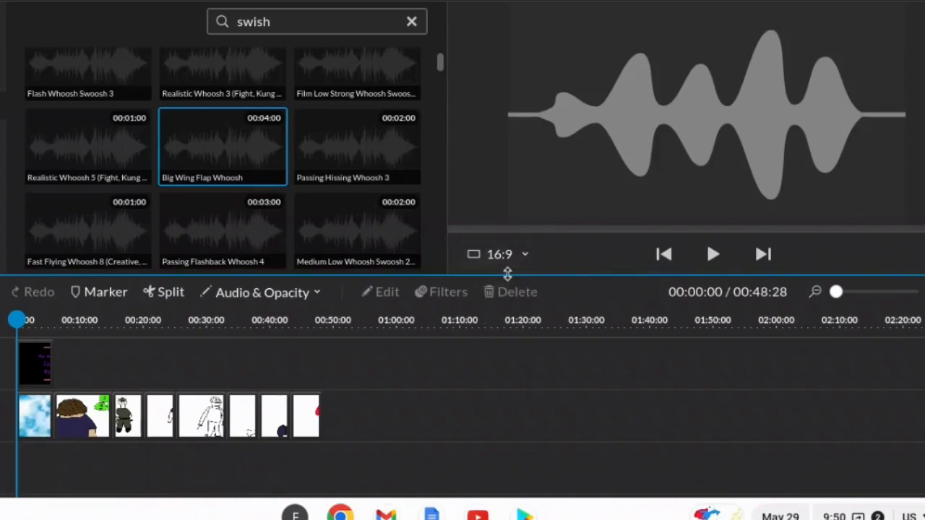
drag(504, 254, 504, 224)
drag(234, 149, 36, 462)
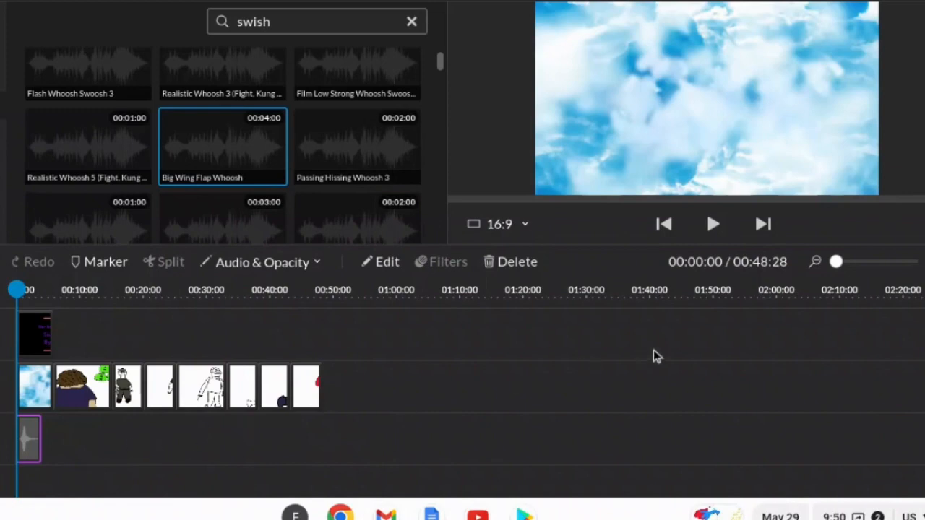
click(713, 227)
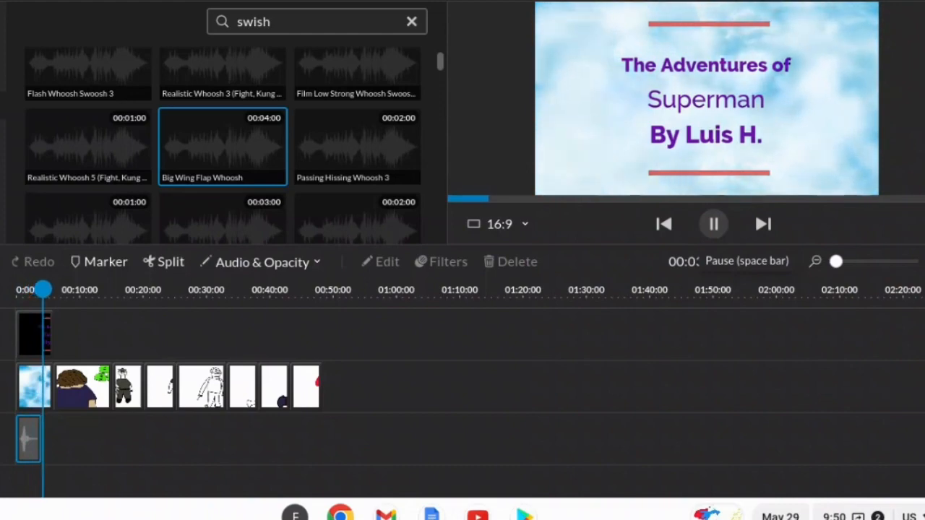
- Stop the preview, move the playhead to the yellow lightning frame, and search the stock audio library for "lightning"
click(713, 225)
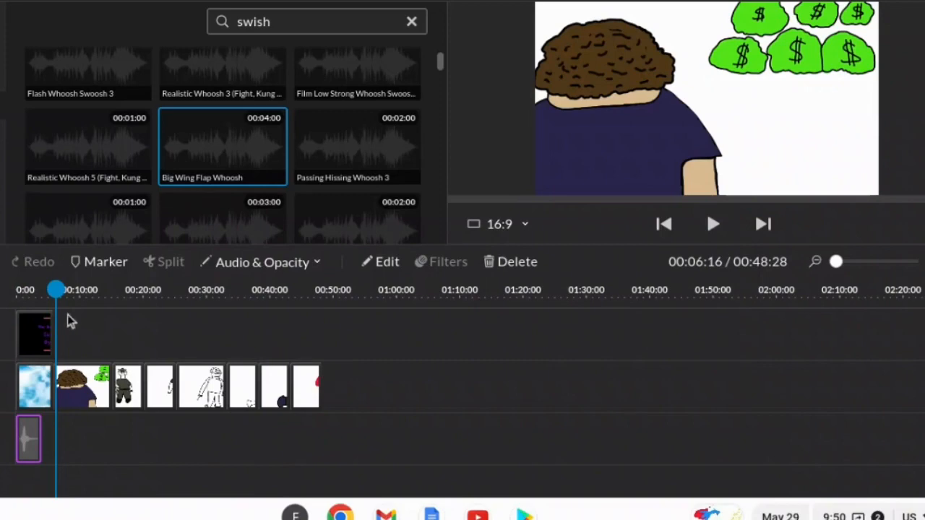
drag(56, 290, 272, 352)
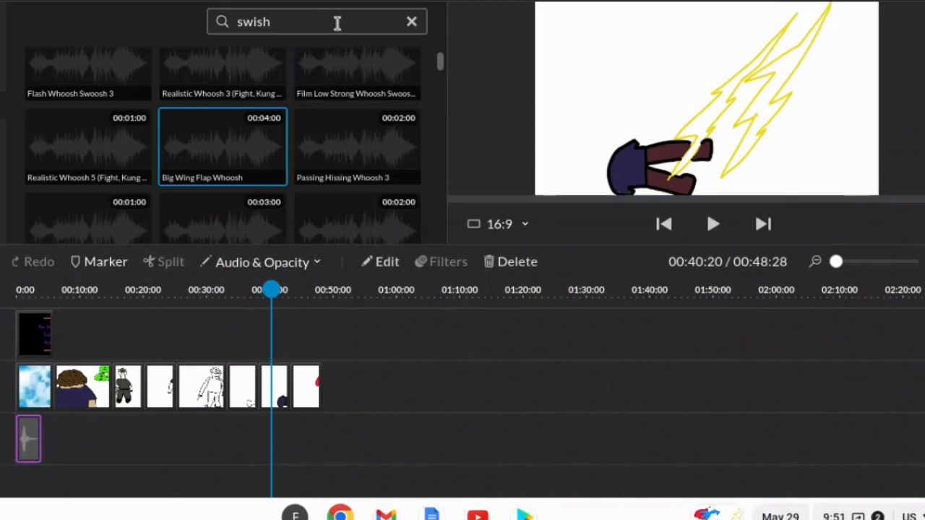
click(411, 21)
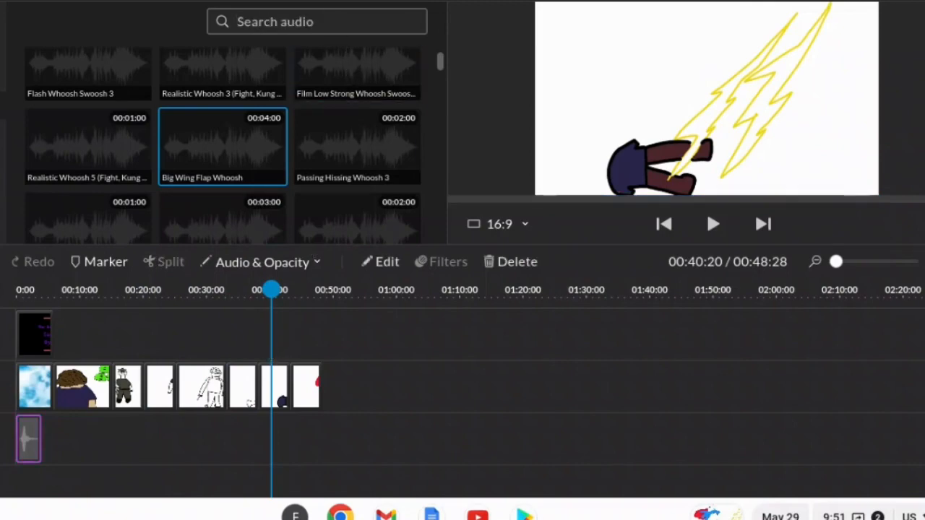
text(lightning)
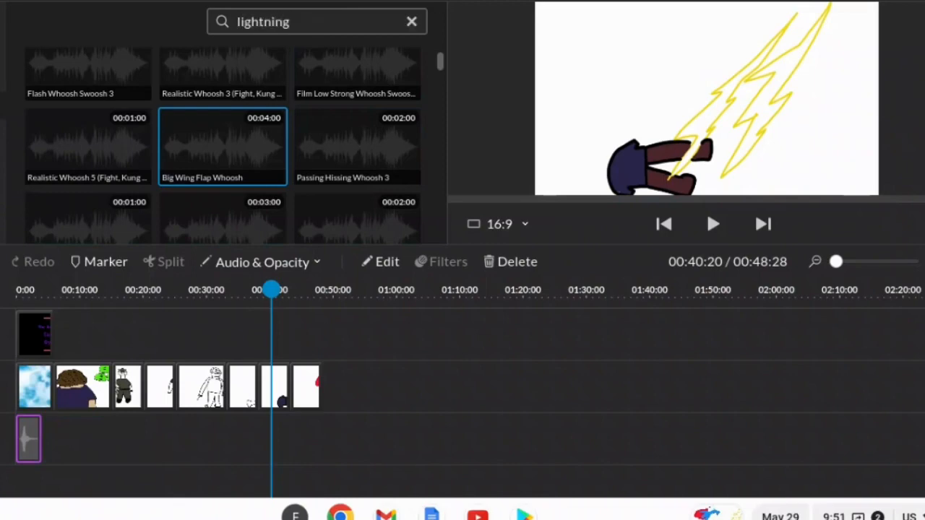
key(Return)
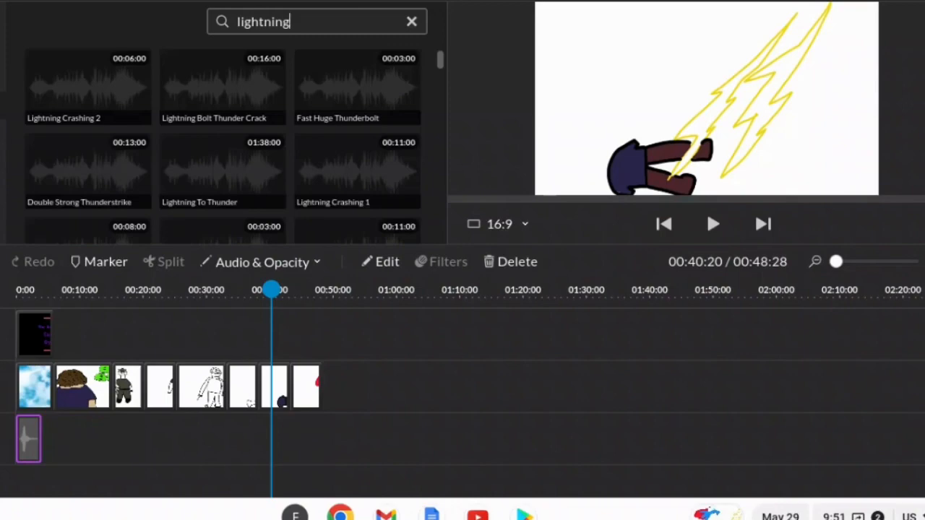
- Add the Lightning Crashing 2 sound to the audio track at the start of the lightning frame and preview that section
click(79, 105)
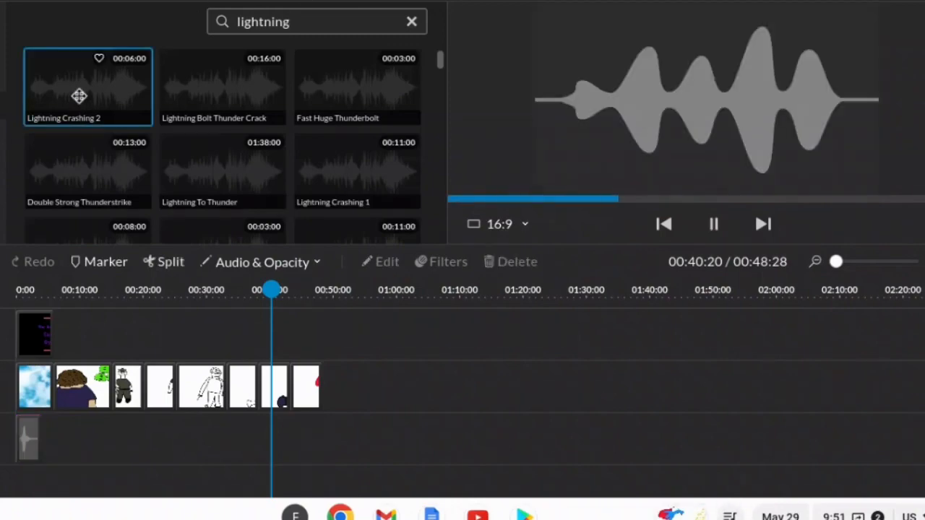
drag(79, 96, 278, 442)
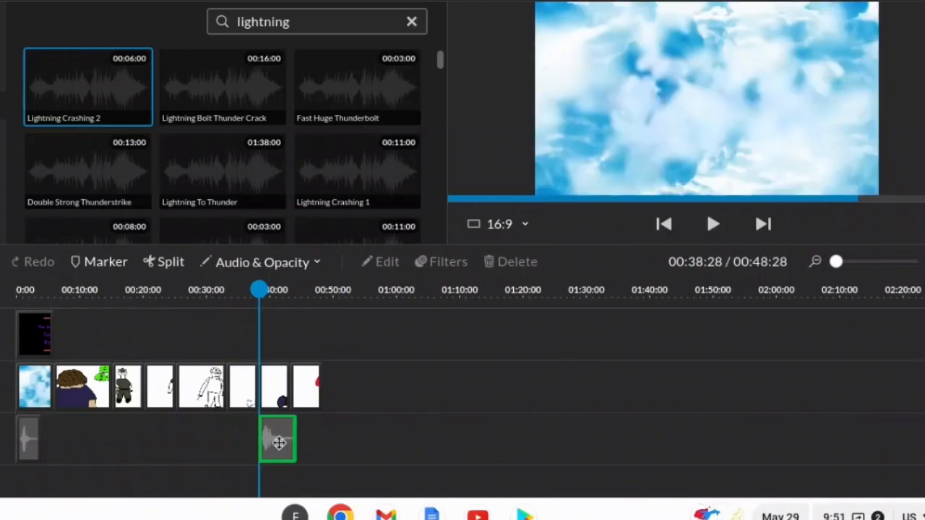
mouse_move(278, 442)
mouse_down()
mouse_move(301, 440)
mouse_move(271, 441)
mouse_move(280, 440)
mouse_up()
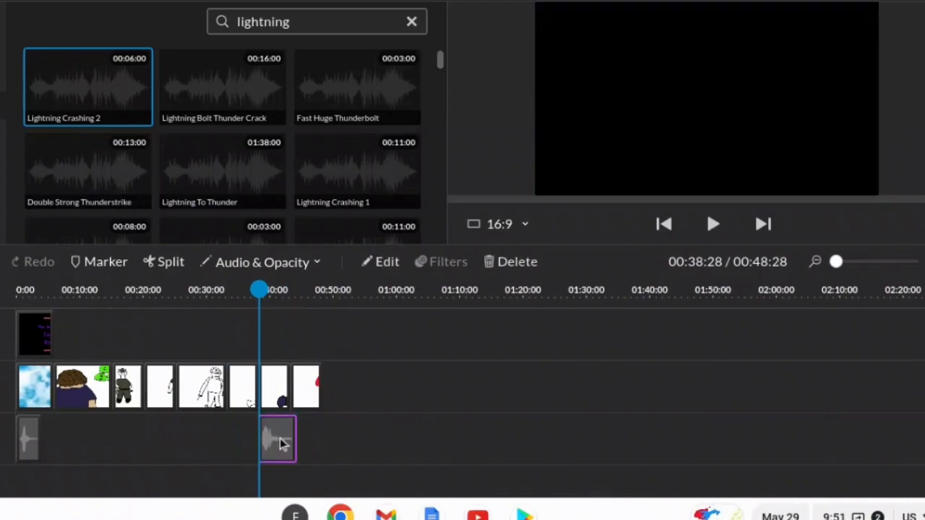
drag(262, 289, 242, 289)
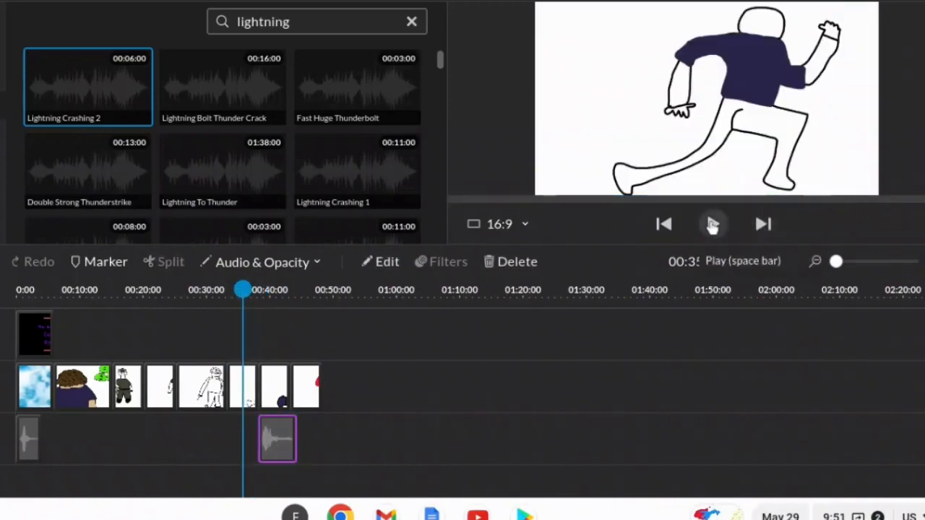
click(713, 225)
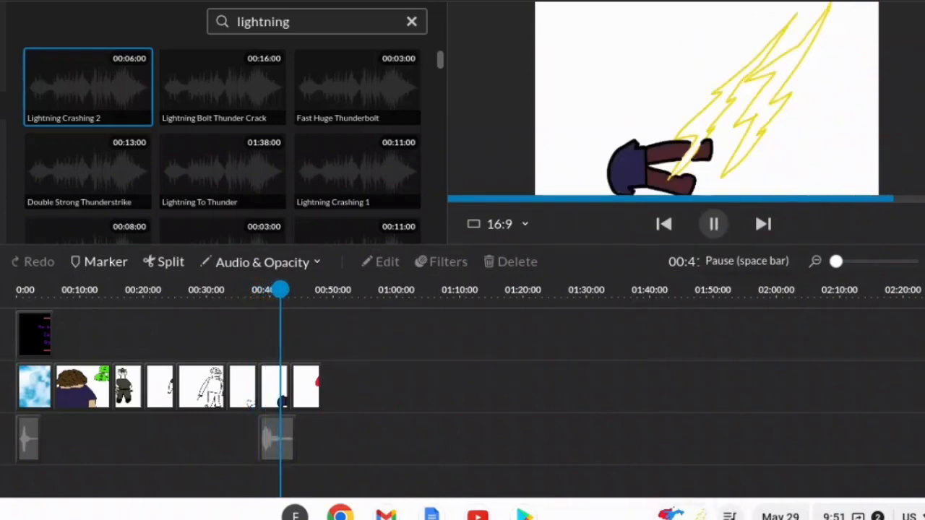
click(713, 225)
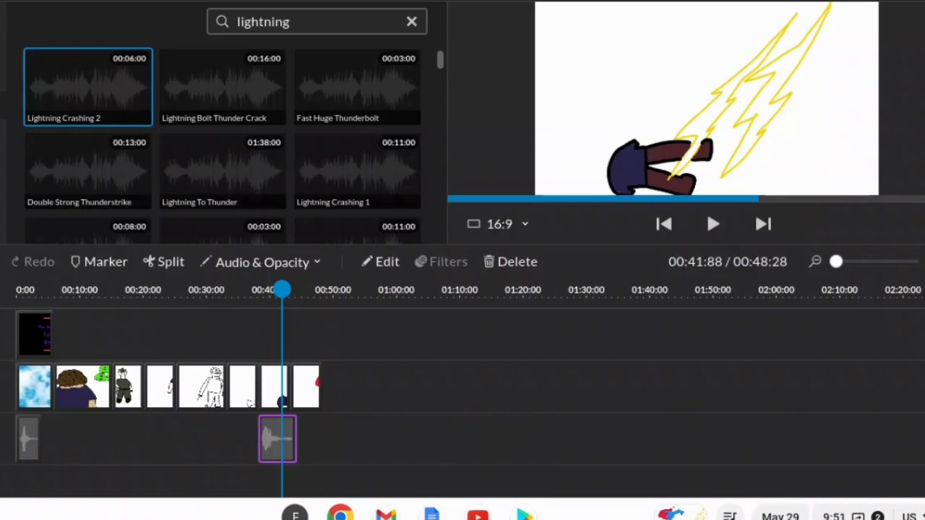
- Return the playhead to the start, search the audio library for "superman music" and "superman", and audition the Superman track
drag(282, 289, 16, 289)
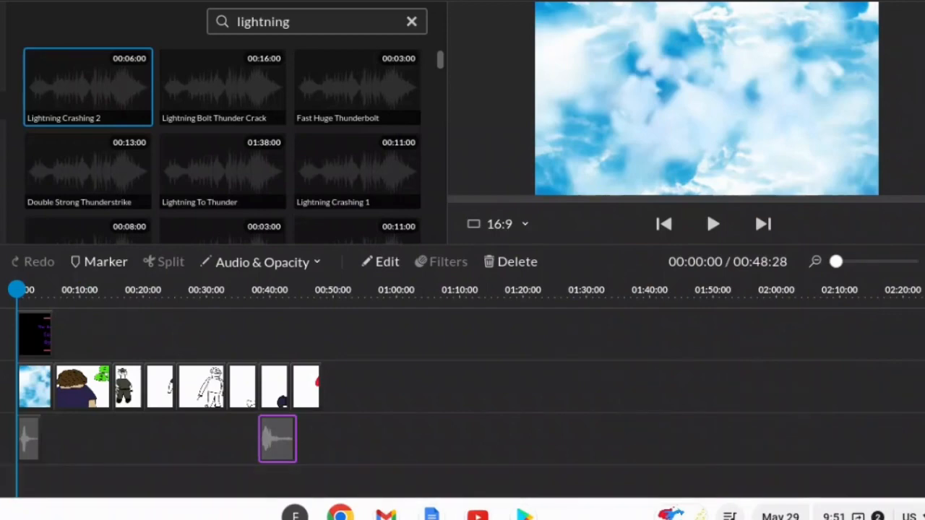
scroll(70, 402, down, 1)
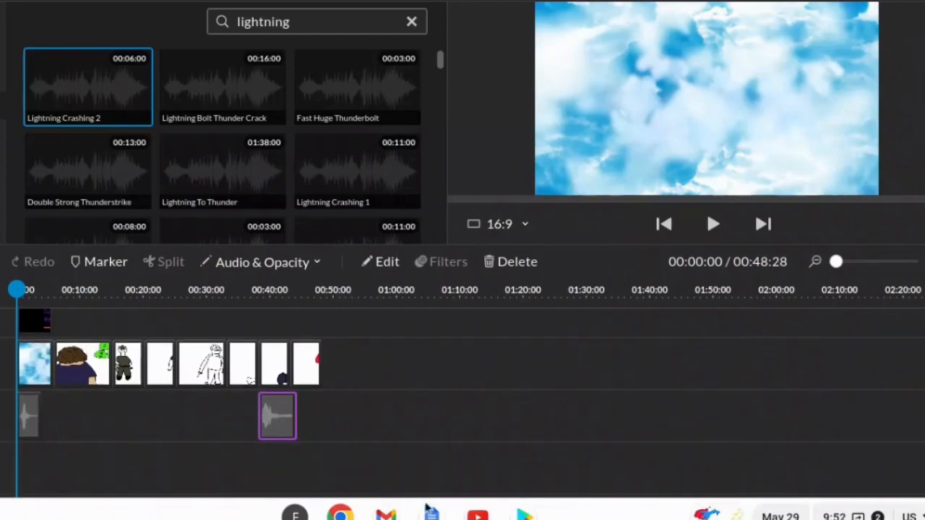
click(412, 24)
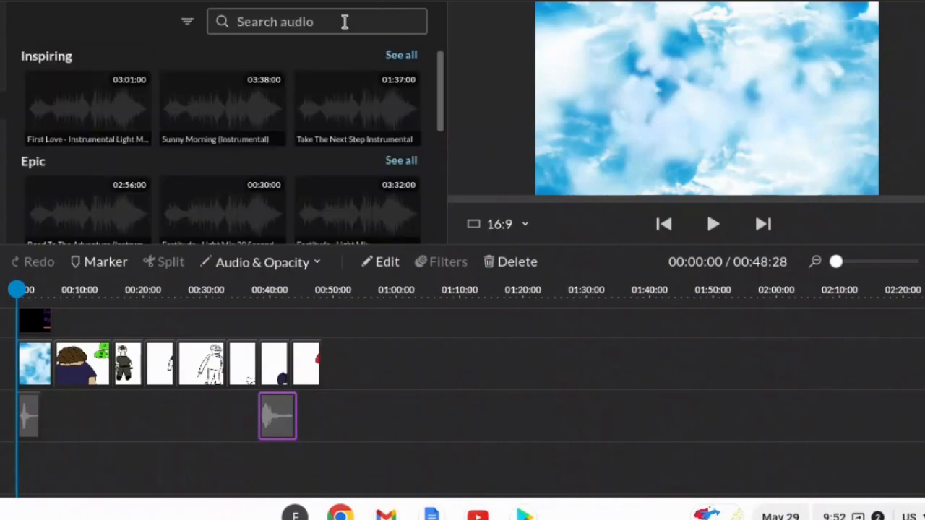
text(superman music)
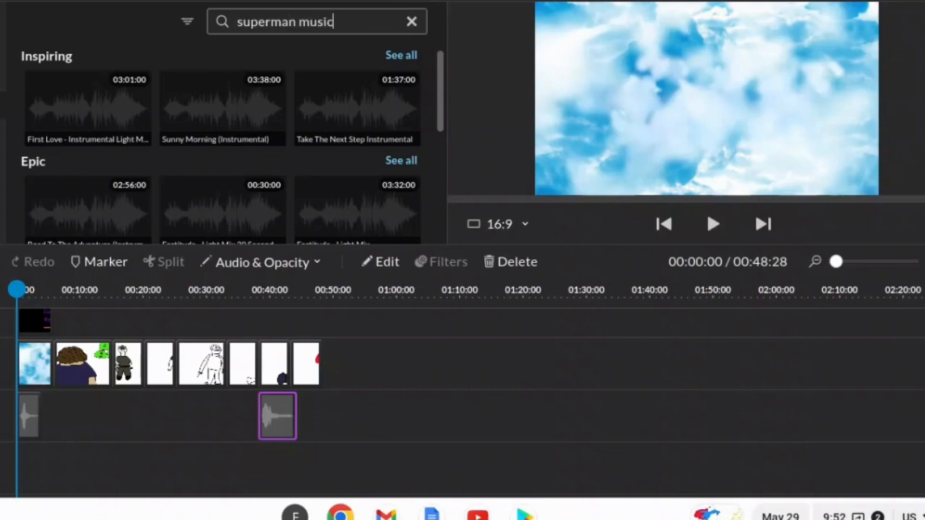
key(Return)
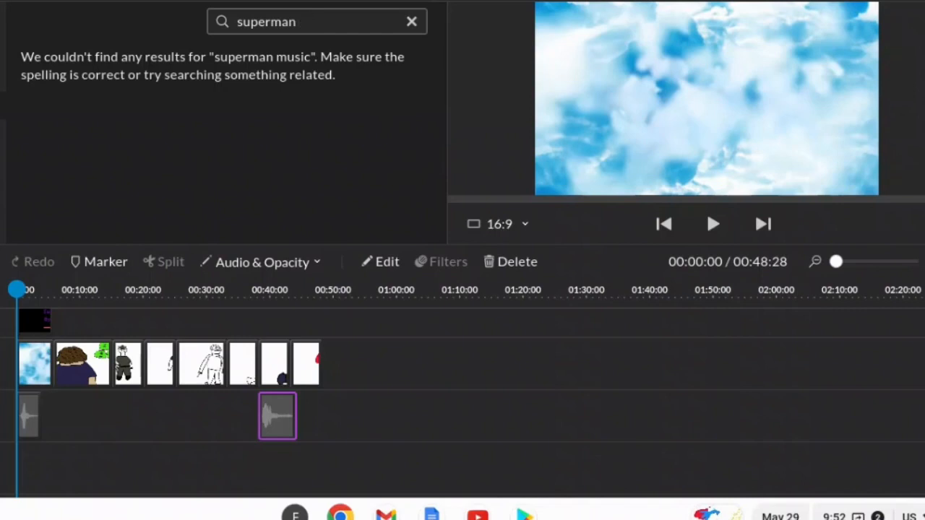
key(Return)
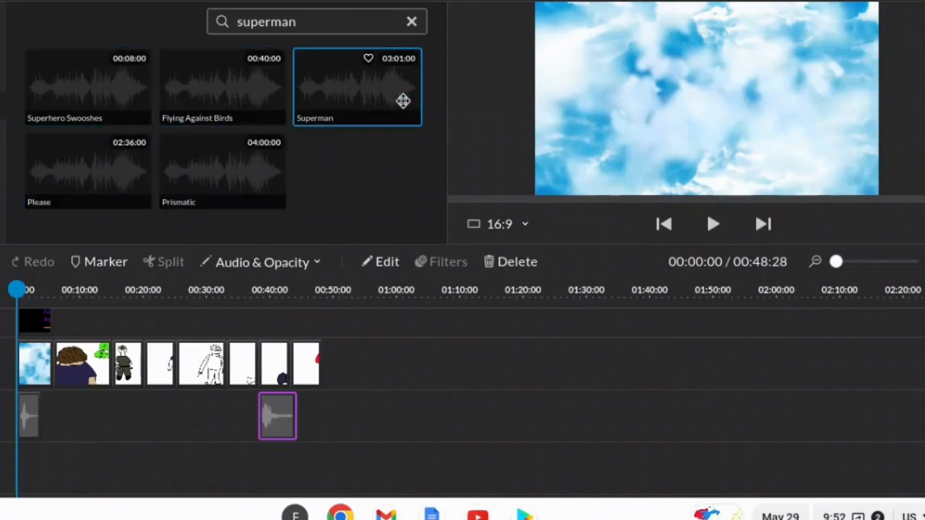
click(368, 99)
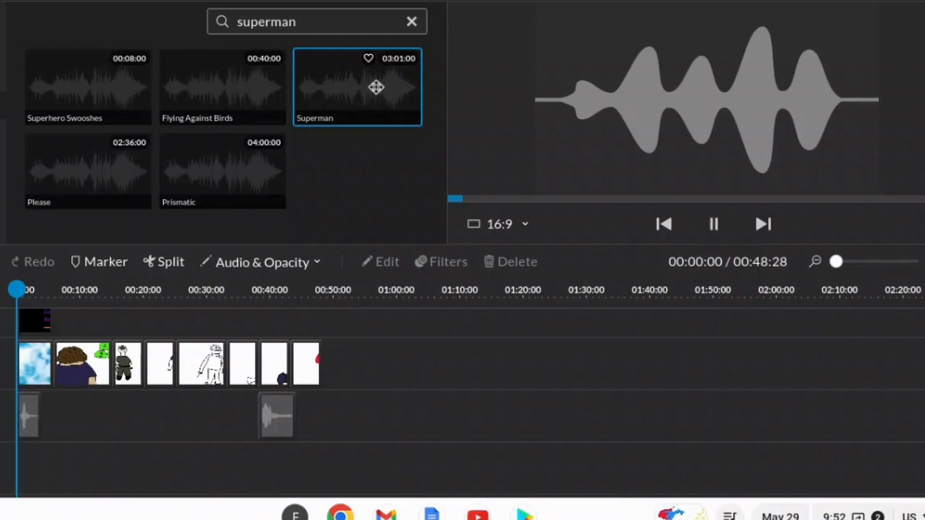
- Search the stock audio library for "superhero" and stop the playing Superman audition
click(409, 24)
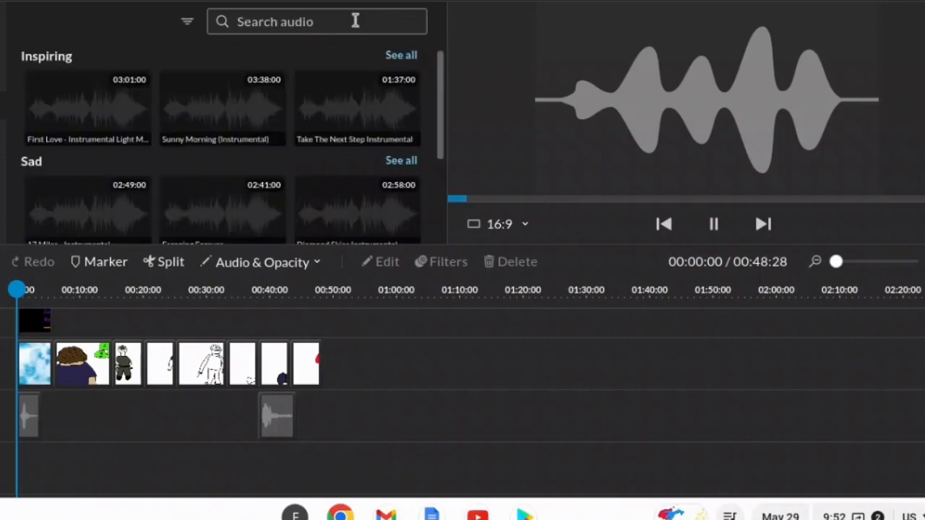
text(superhero)
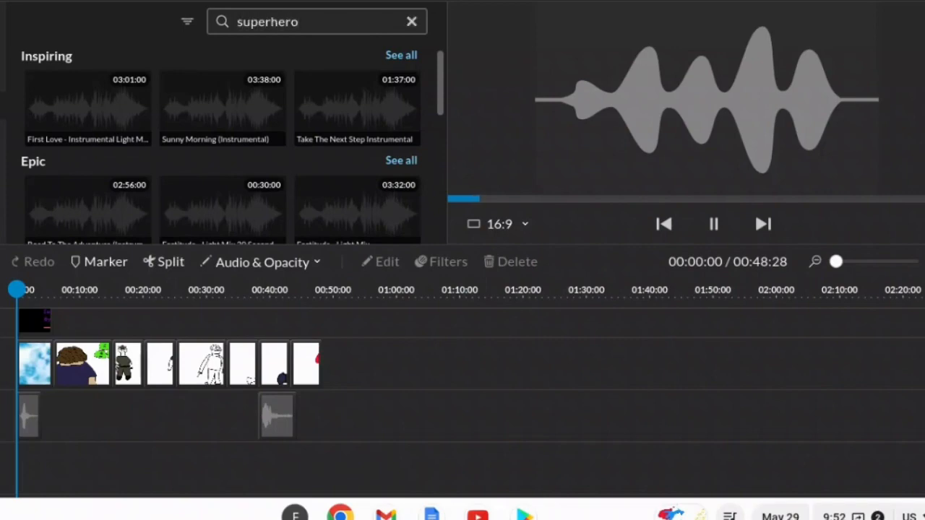
key(Return)
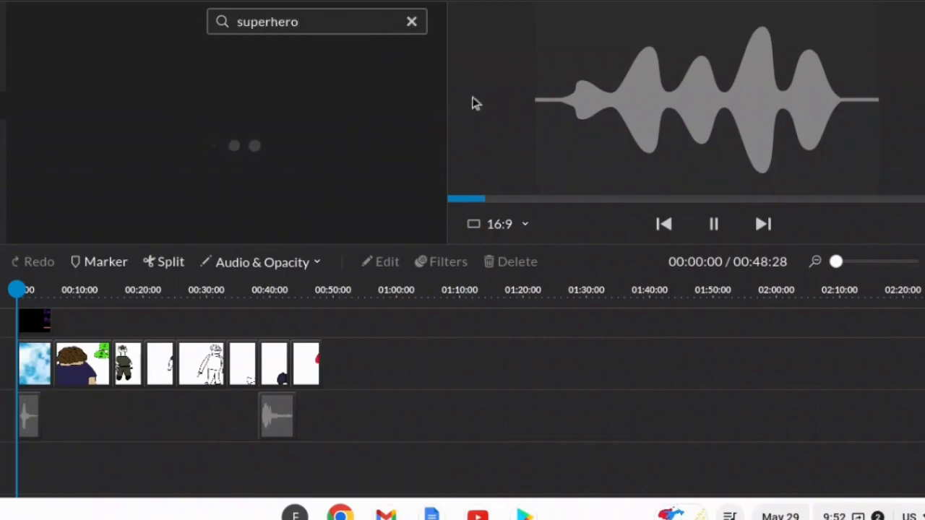
click(712, 223)
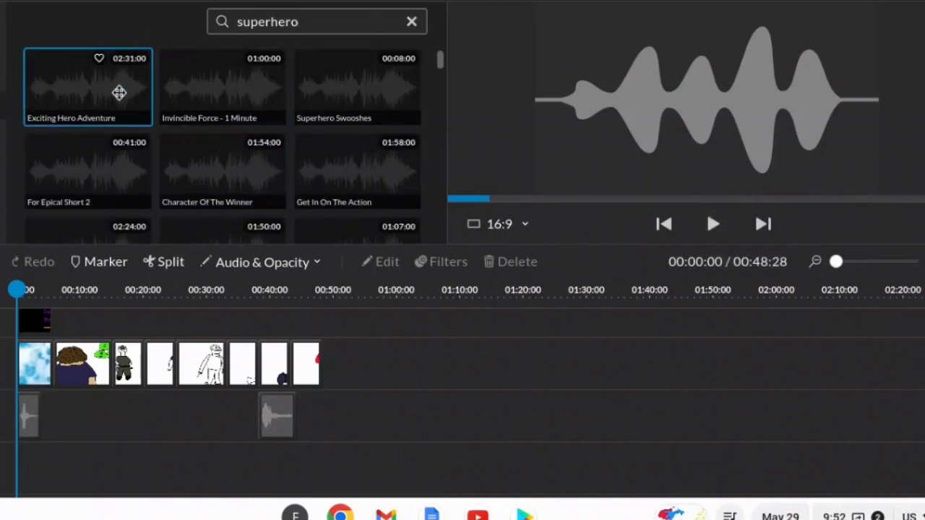
- Audition Exciting Hero Adventure and add it at the start of a new audio track below the sound effects
click(115, 92)
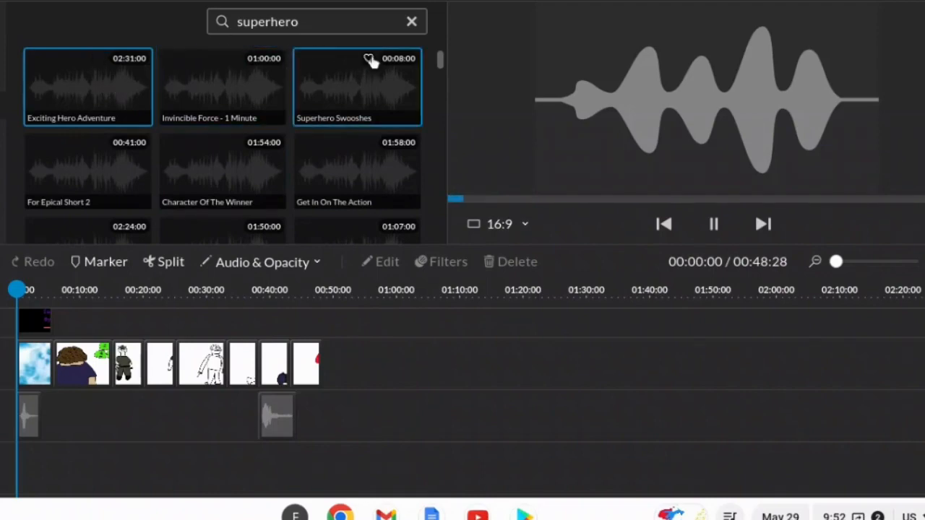
click(713, 224)
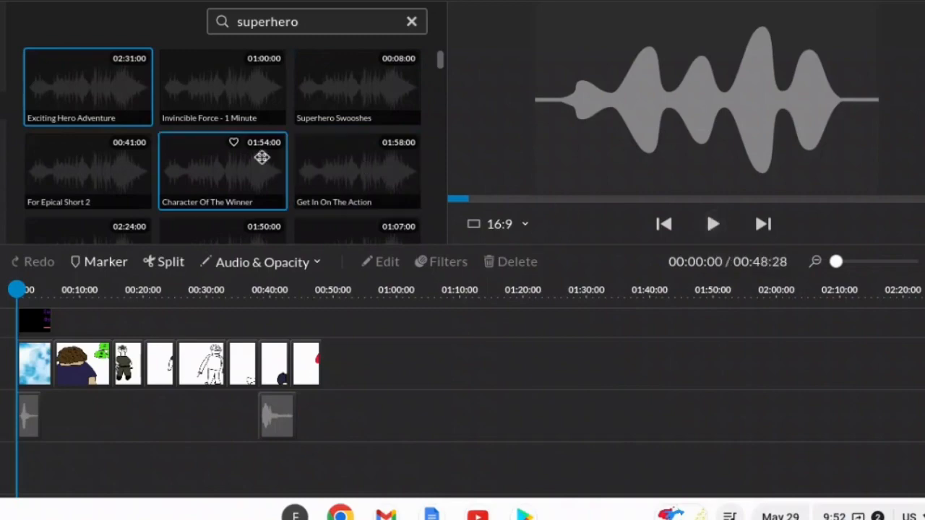
click(101, 88)
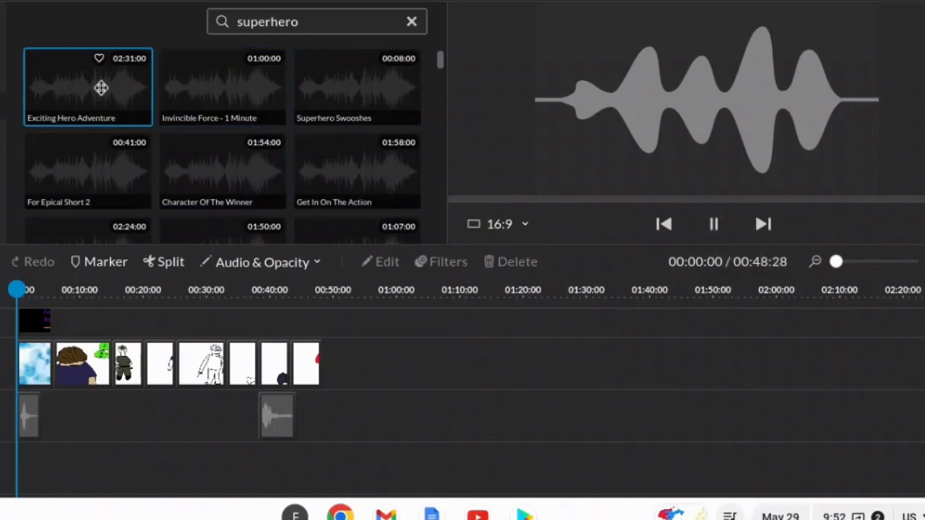
drag(101, 87, 32, 455)
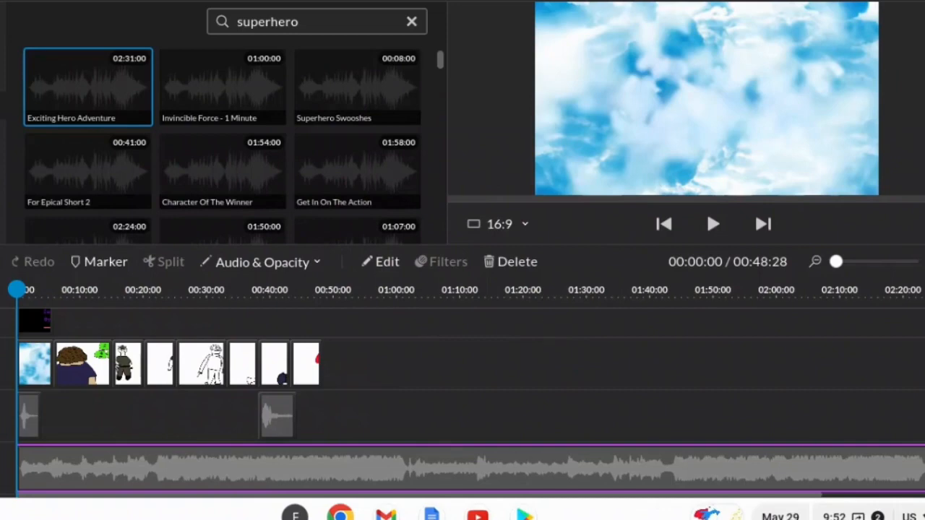
- Split the Exciting Hero Adventure music at the end of the last video clip and delete the excess part
click(24, 291)
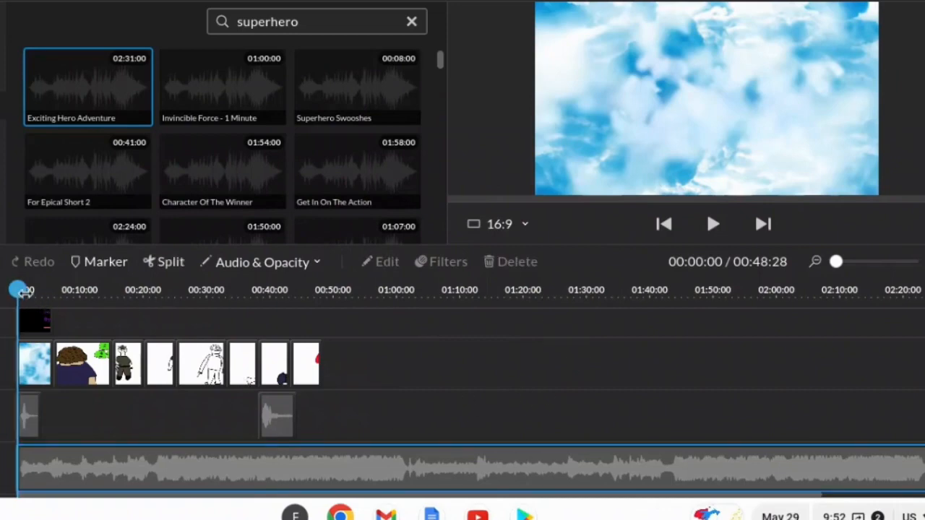
drag(24, 291, 322, 334)
click(324, 464)
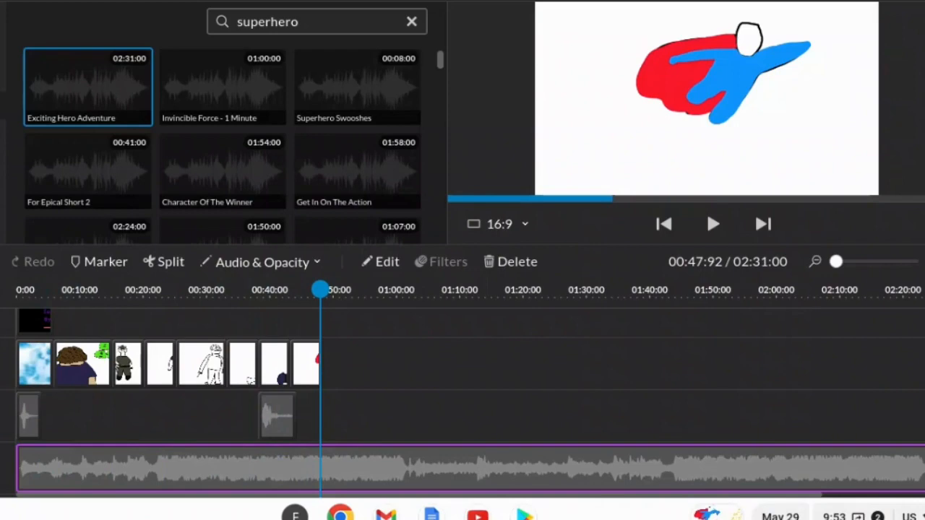
click(165, 262)
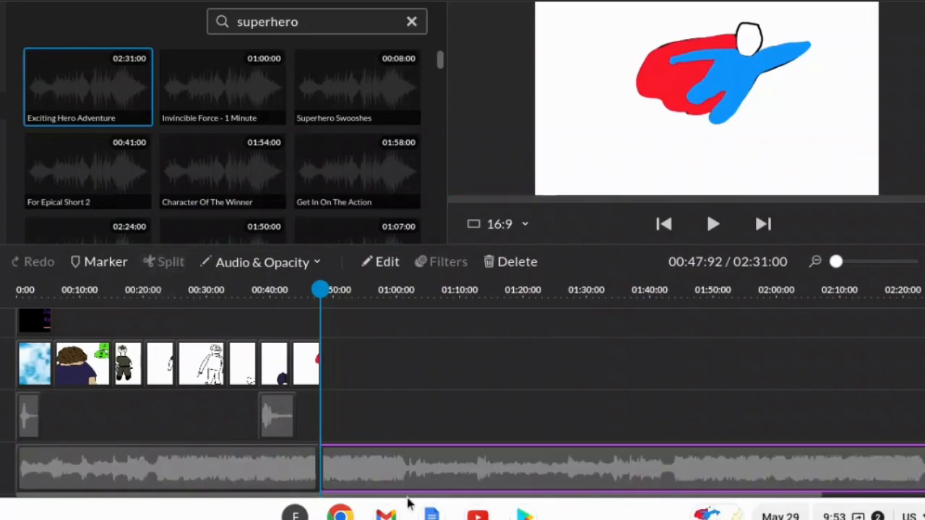
key(Delete)
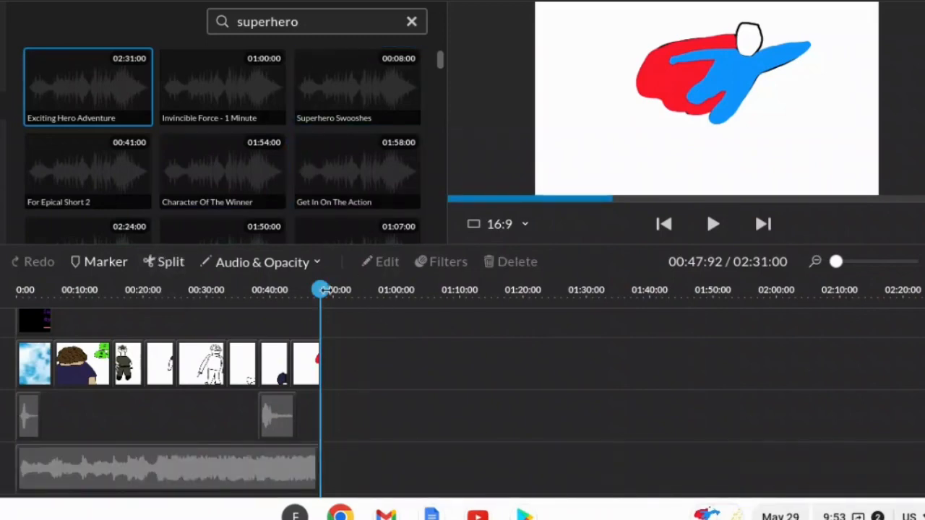
- Preview the final flying superhero clip with the trimmed background music
drag(325, 290, 298, 290)
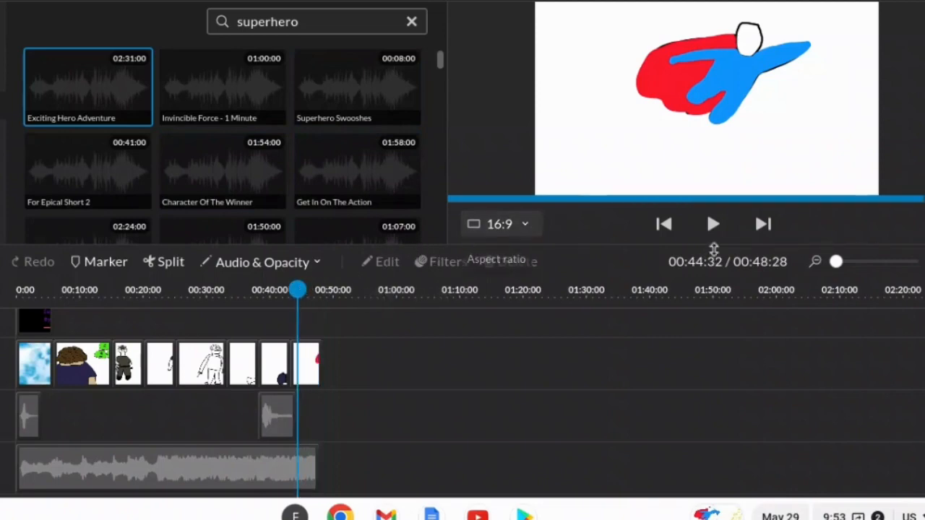
click(714, 230)
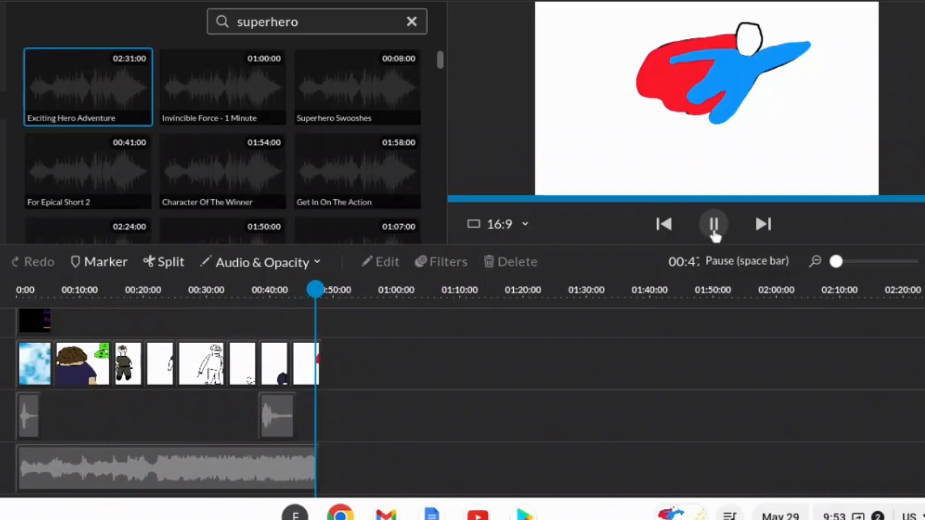
click(714, 228)
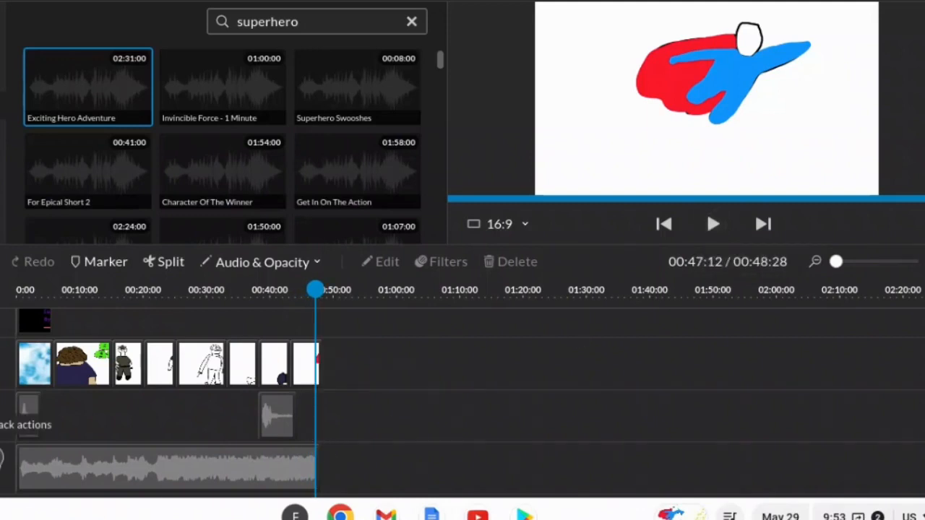
- Show the audio level line on the Exciting Hero Adventure music track
click(3, 422)
mouse_move(101, 412)
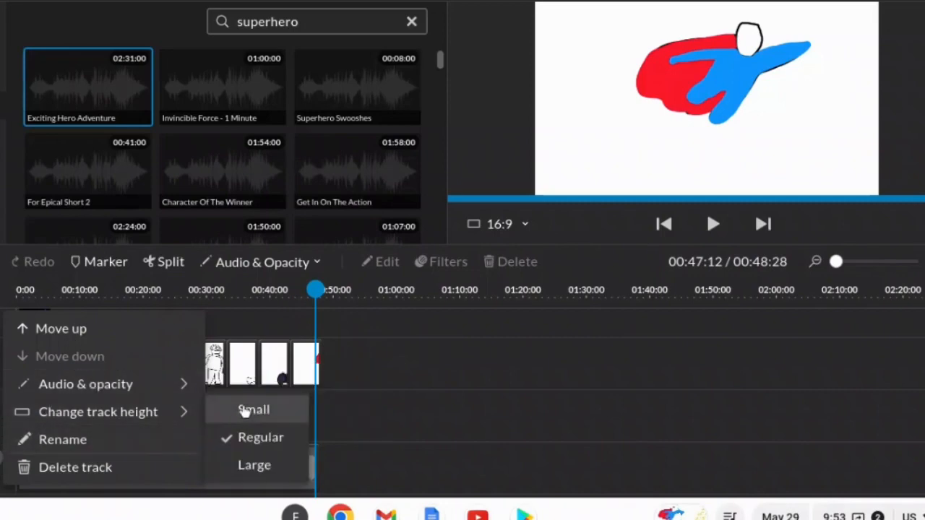
click(250, 413)
mouse_move(149, 390)
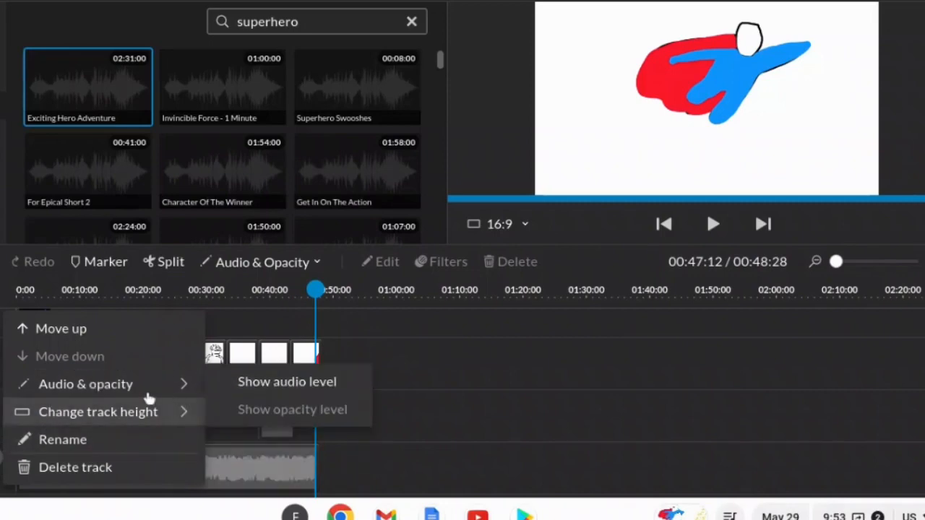
click(254, 390)
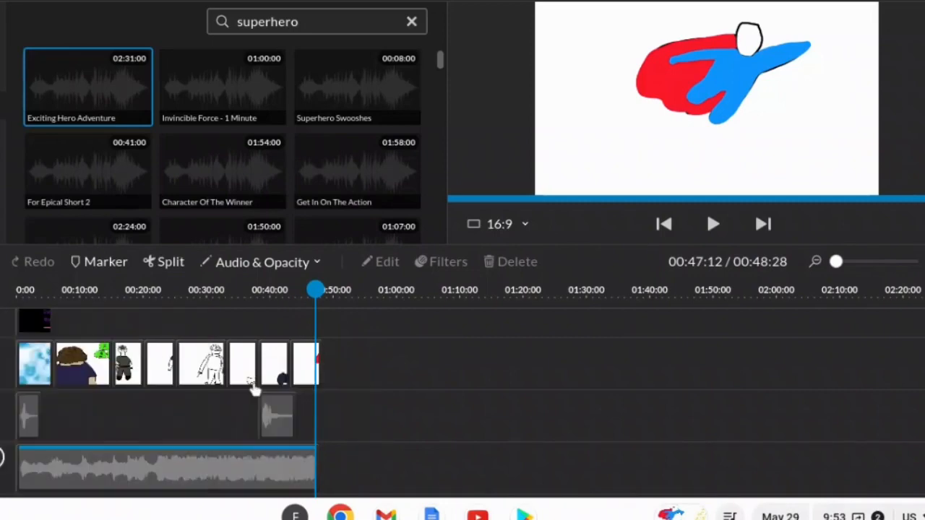
- Lower the music clip's starting and ending volume points and add a point near 38 seconds at about 37% volume
click(146, 448)
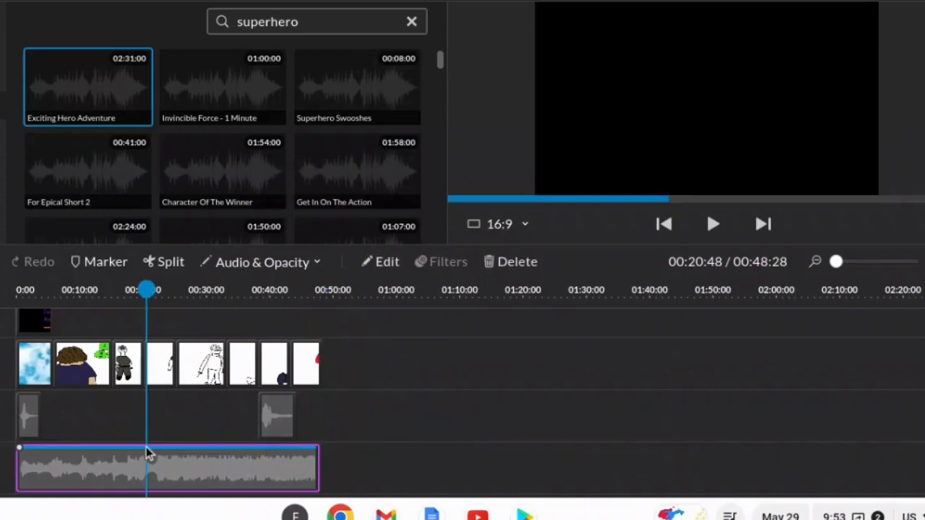
drag(149, 457, 122, 457)
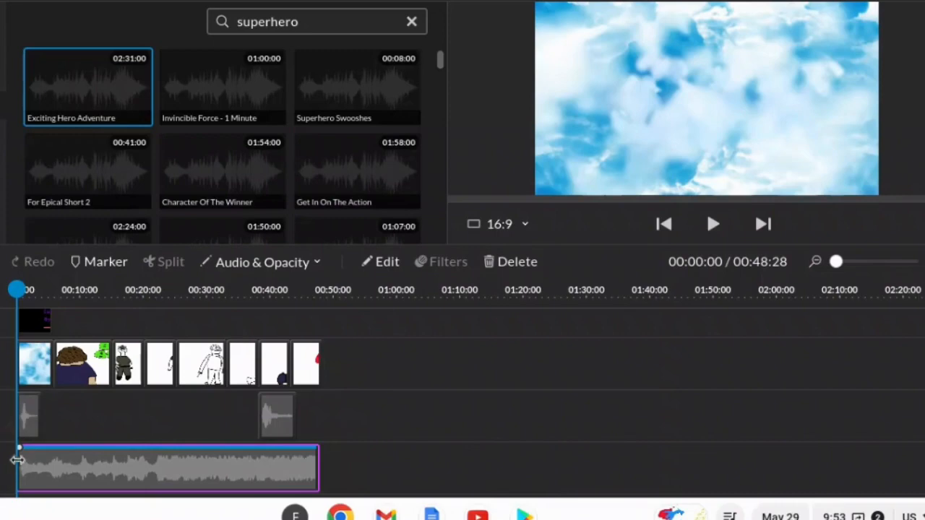
drag(19, 450, 17, 483)
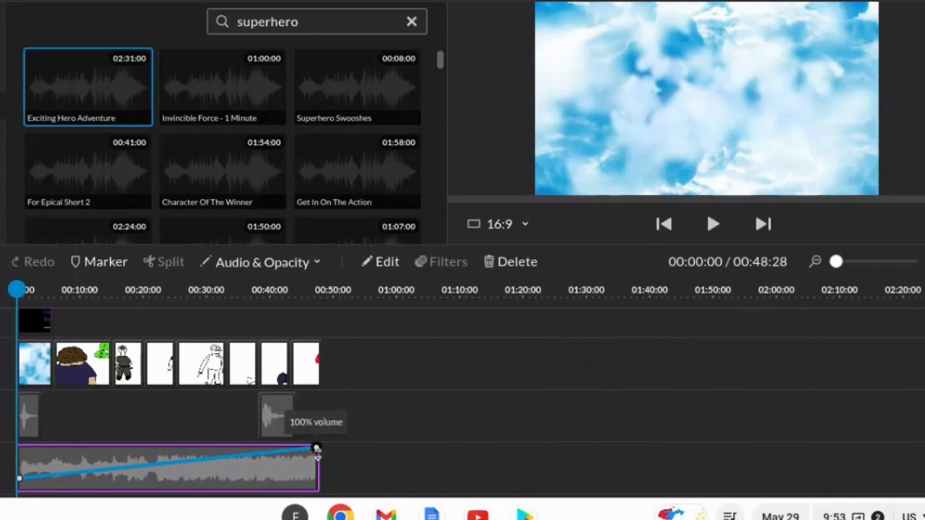
drag(316, 449, 316, 489)
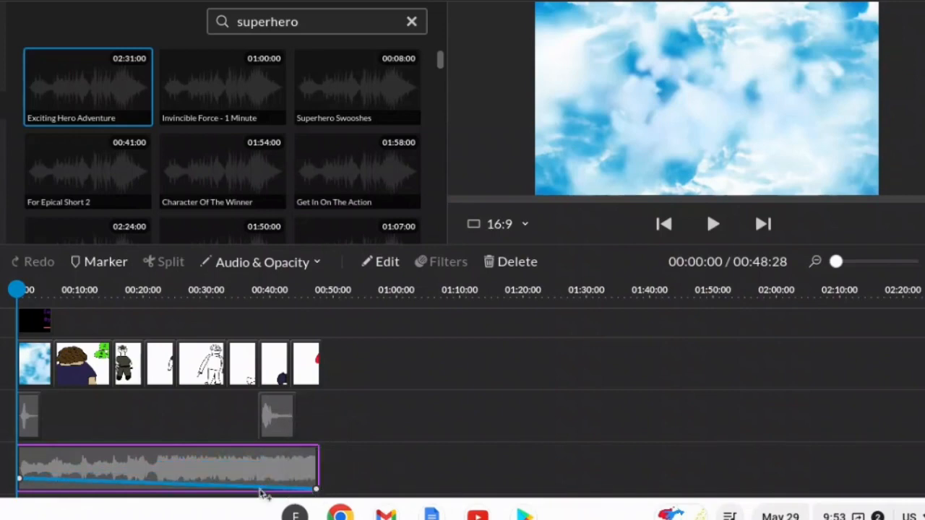
drag(259, 488, 265, 477)
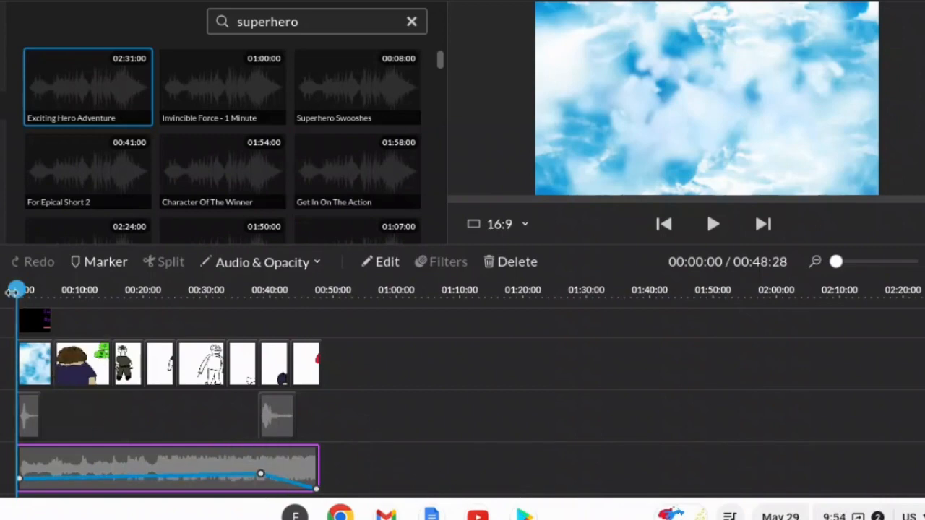
- Preview the ending with the reduced music and lower the clip's middle and starting volume points further
drag(13, 290, 224, 367)
click(713, 224)
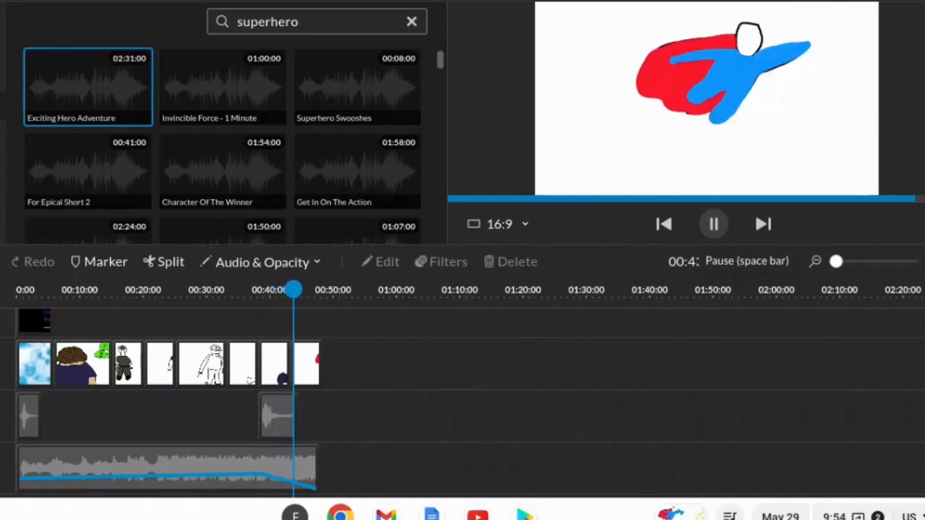
click(714, 225)
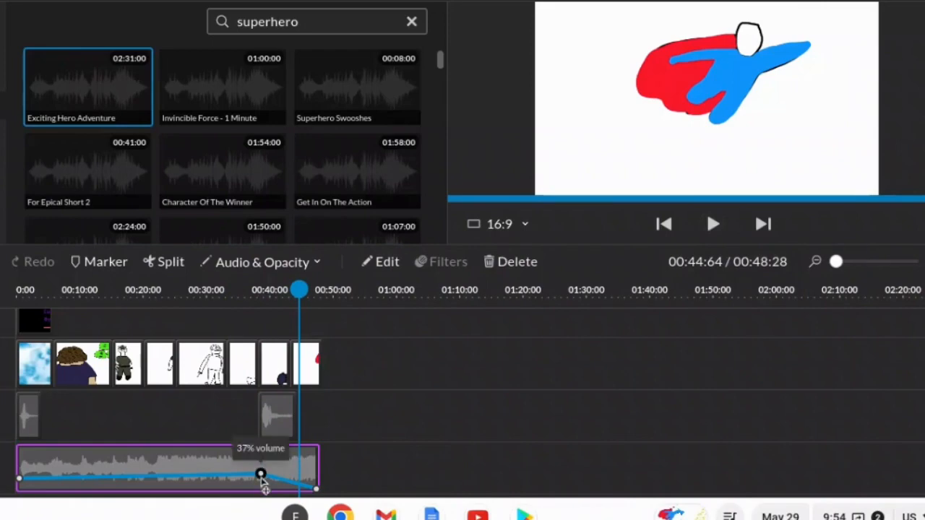
drag(261, 479, 261, 489)
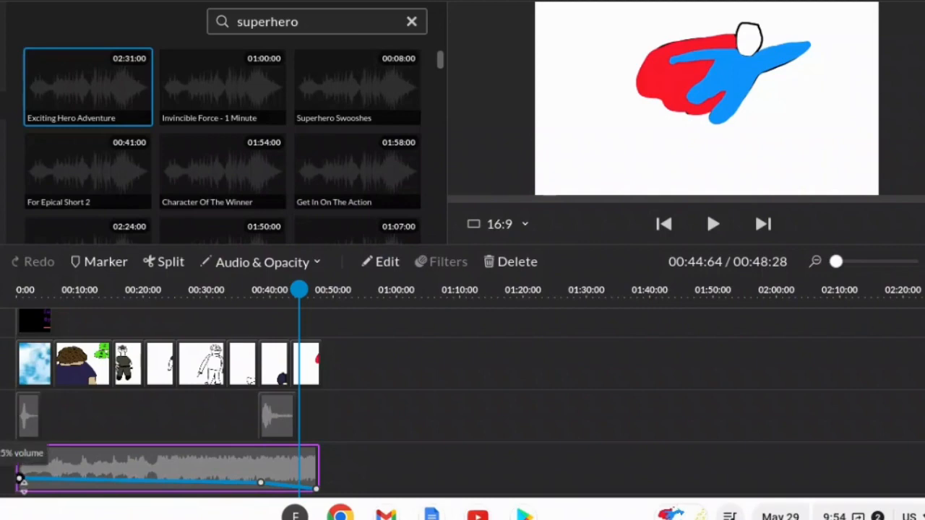
drag(22, 480, 20, 485)
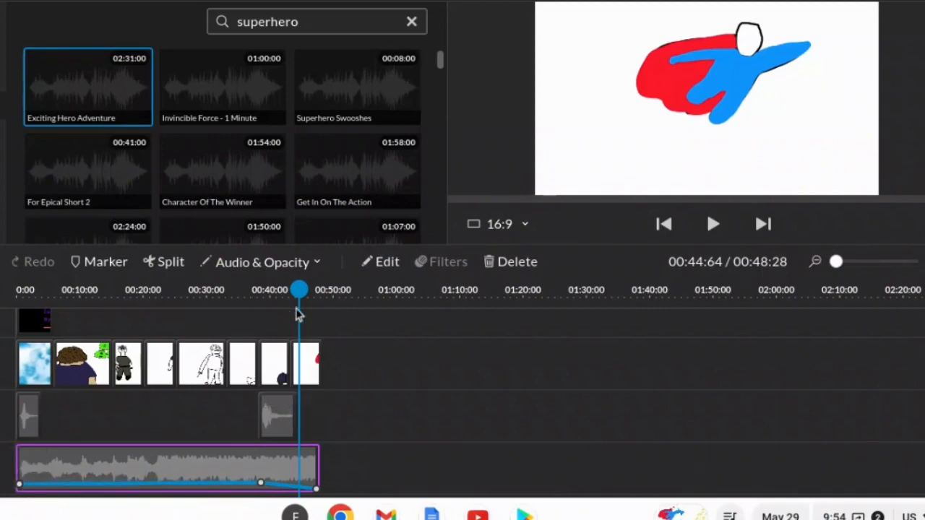
- Preview the opening title from the beginning of the video with the quieter music
drag(302, 295, 22, 339)
click(58, 466)
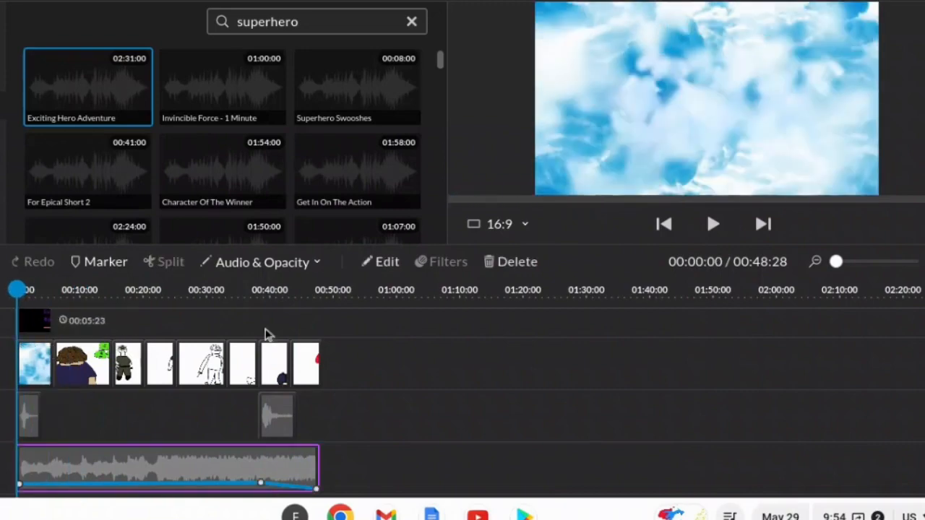
click(714, 226)
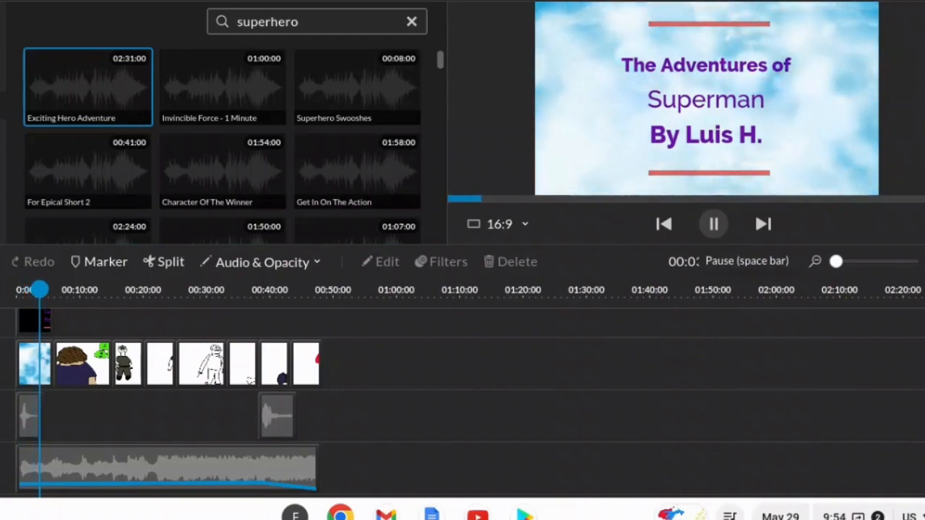
click(714, 225)
- Preview the lightning scene and the final flying superhero clip to check the music against the sound effect
mouse_move(51, 304)
mouse_down()
mouse_move(173, 309)
mouse_move(255, 346)
mouse_up()
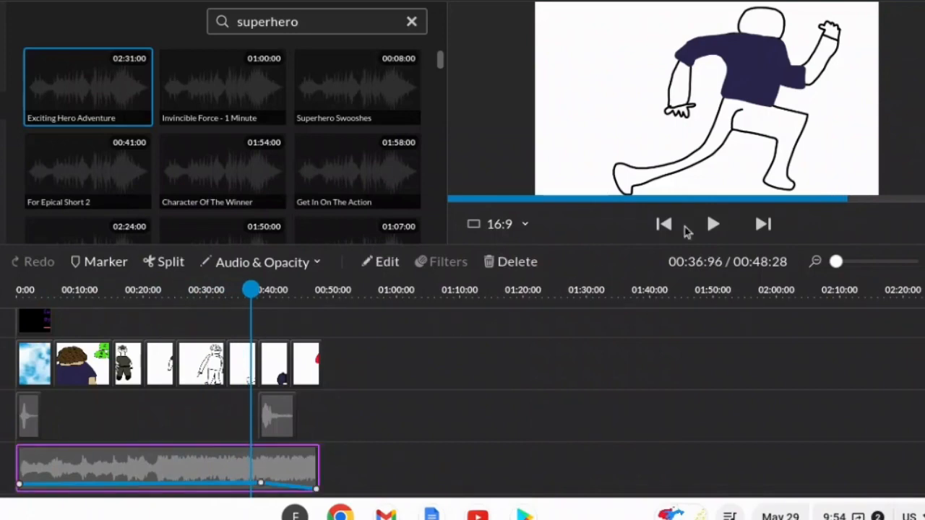
click(712, 224)
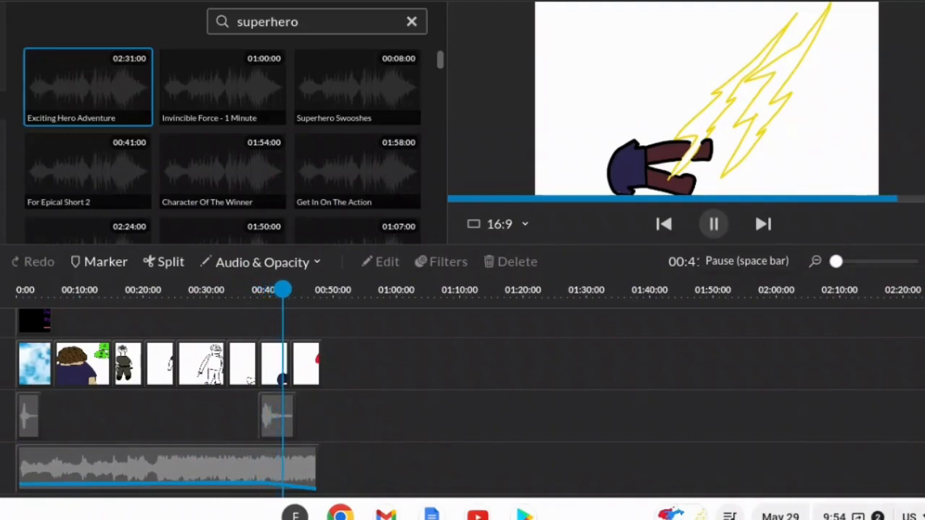
click(713, 224)
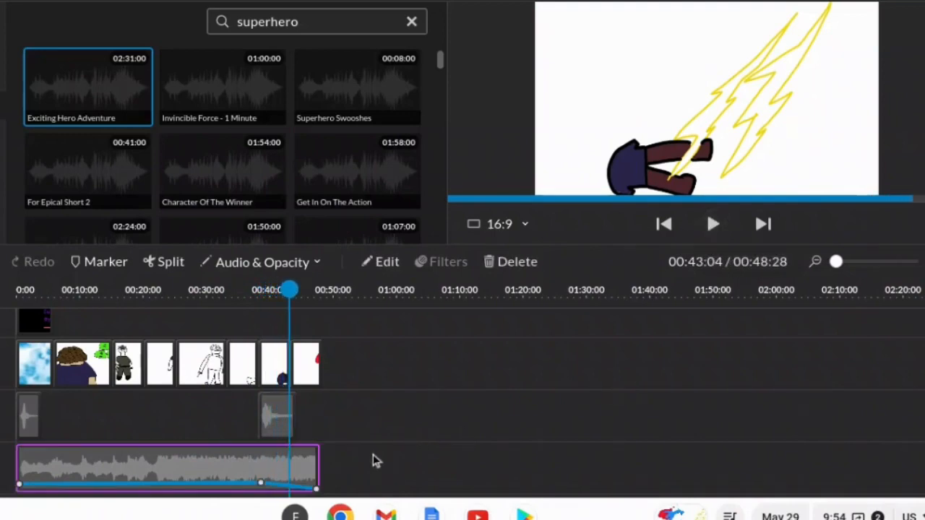
drag(289, 290, 306, 292)
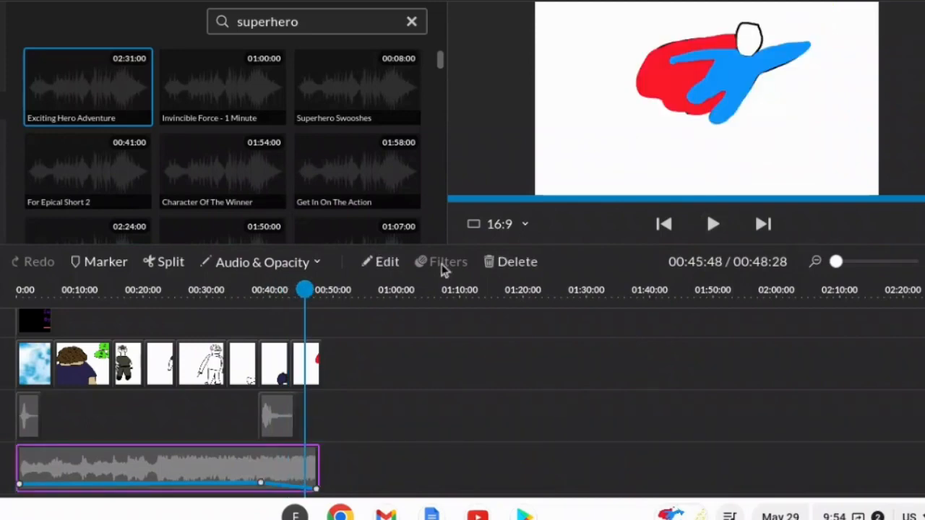
click(712, 224)
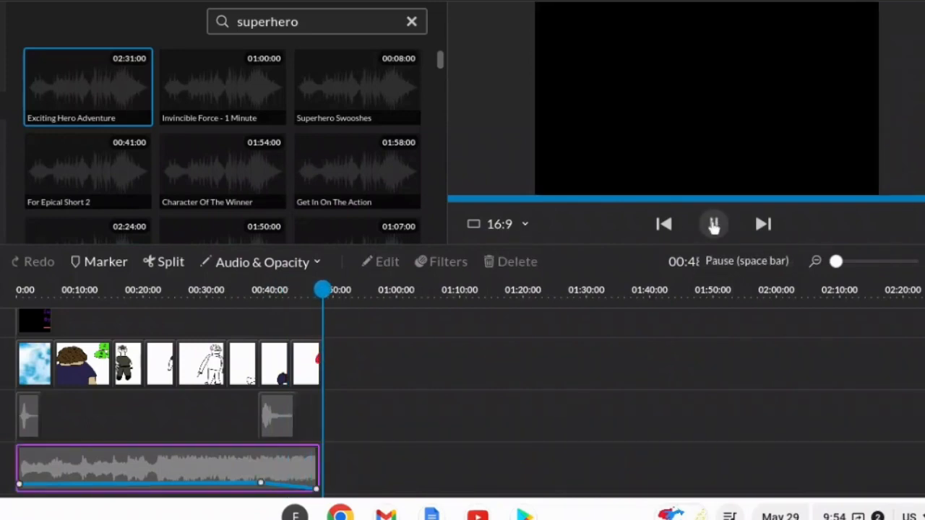
- Record a voice narration from the start of the video with Default - Internal Mic, muting the video while recording, and save it
drag(325, 290, 91, 290)
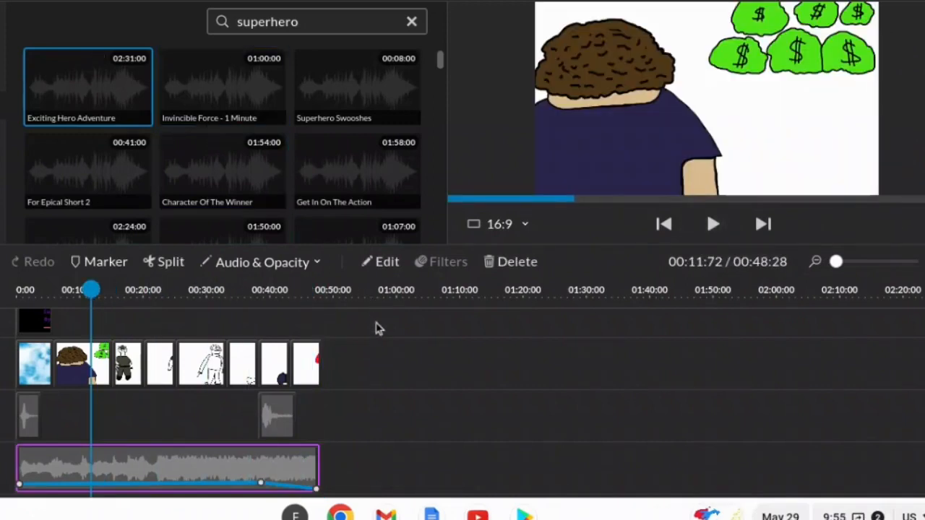
drag(91, 289, 16, 289)
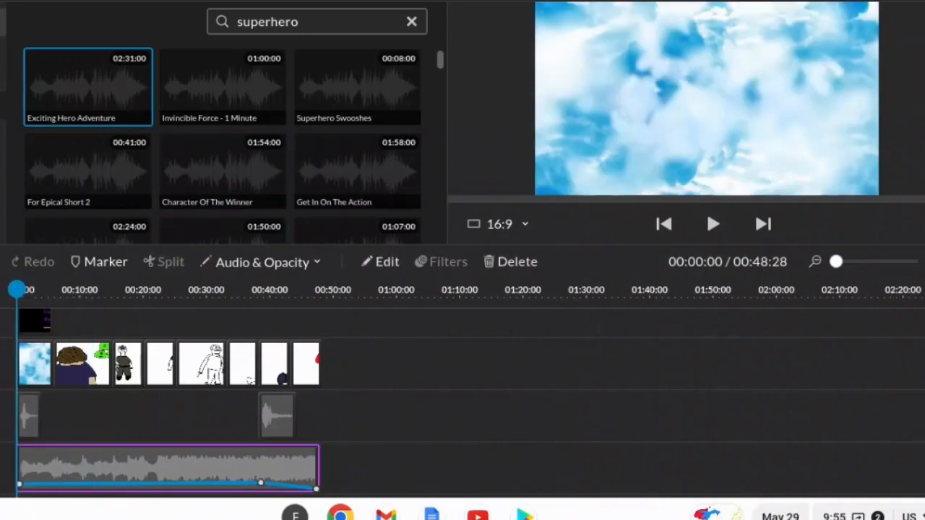
click(3, 21)
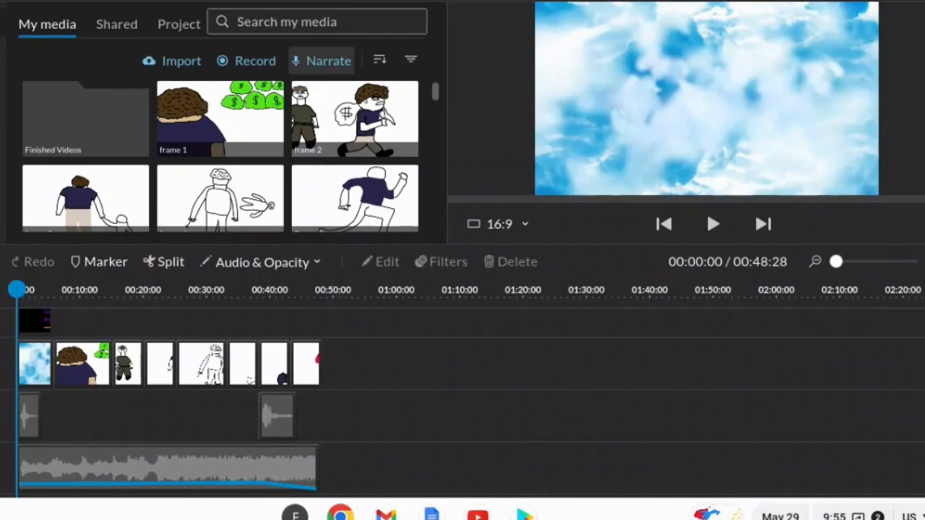
click(306, 62)
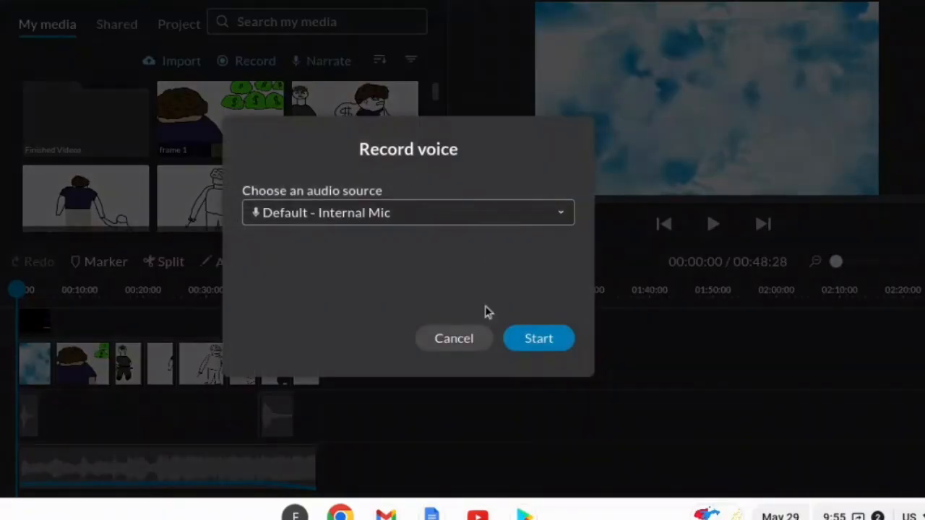
click(560, 339)
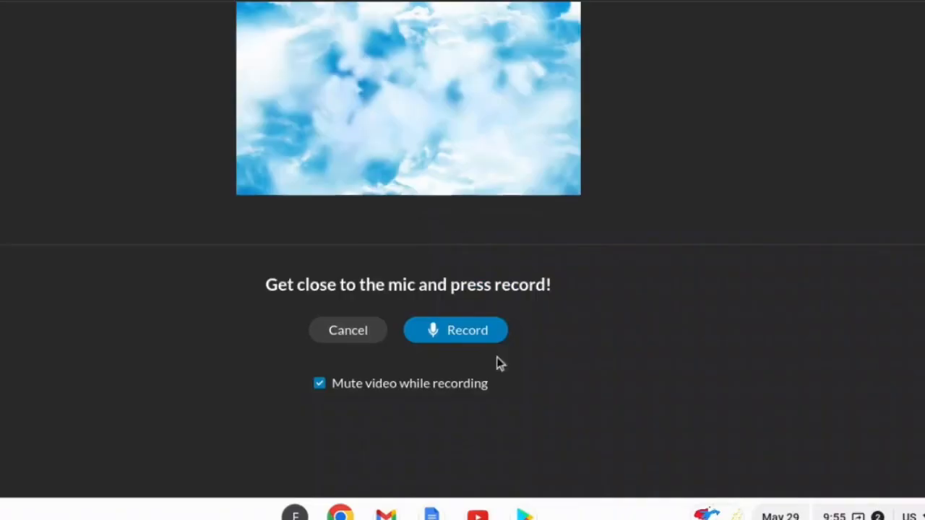
click(467, 334)
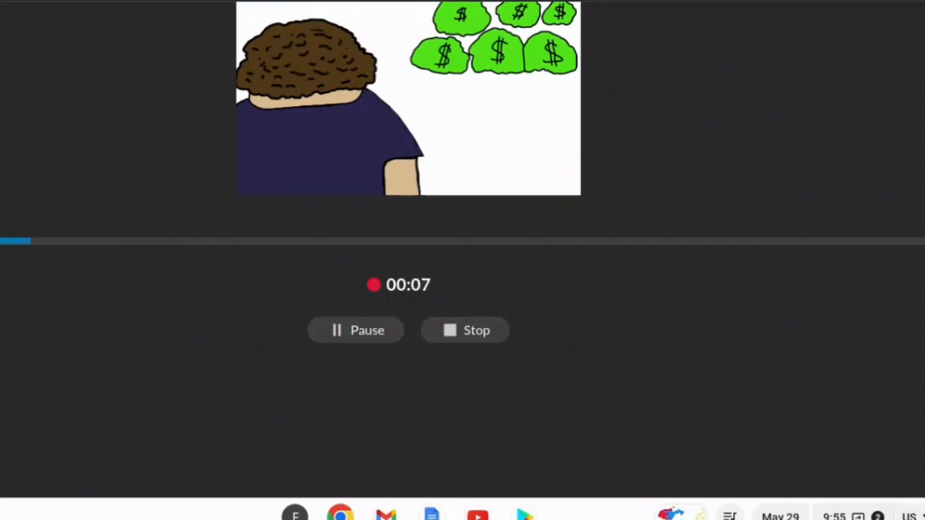
click(452, 330)
click(517, 377)
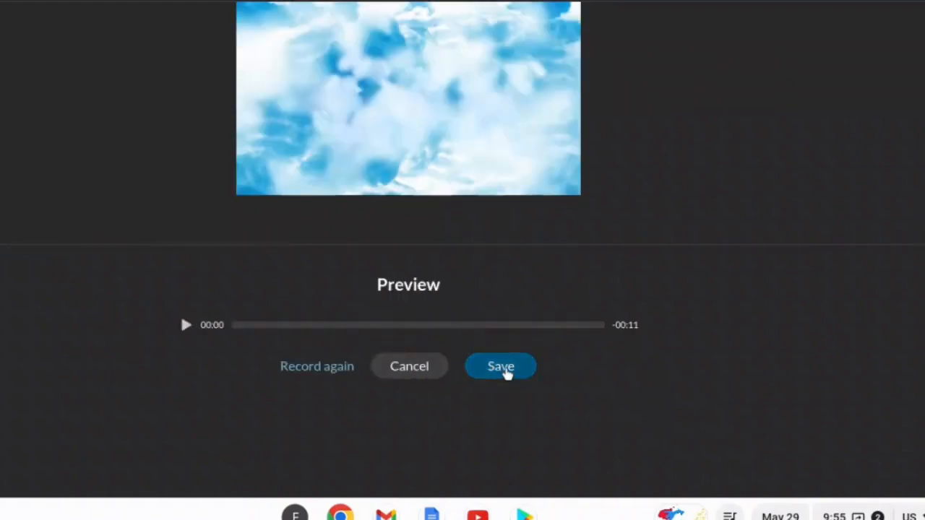
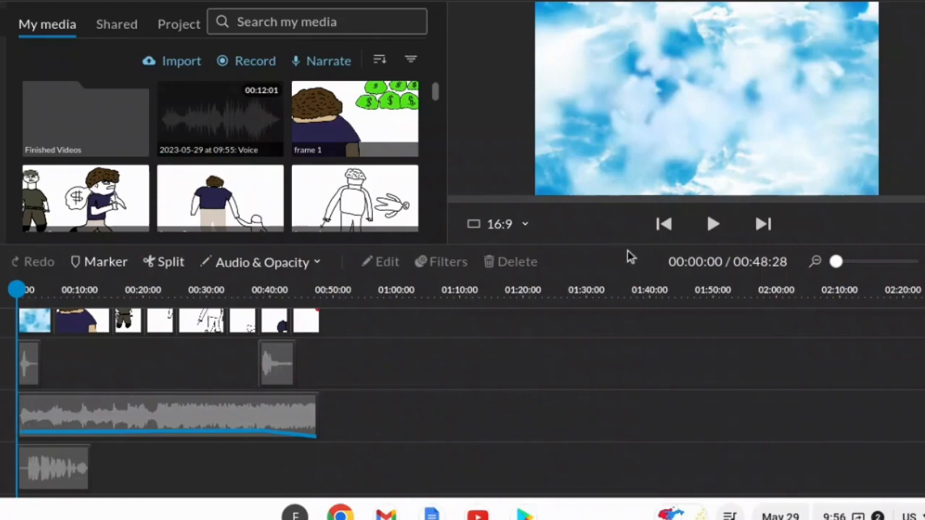
- Preview the recorded narration and move its clip to start at about 6 seconds with the frame 1 image
click(714, 225)
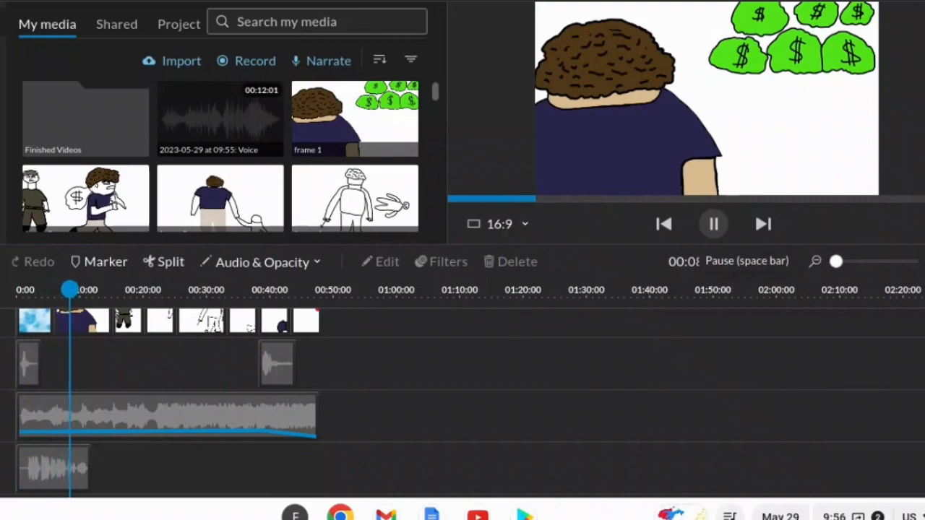
click(714, 224)
drag(41, 470, 83, 467)
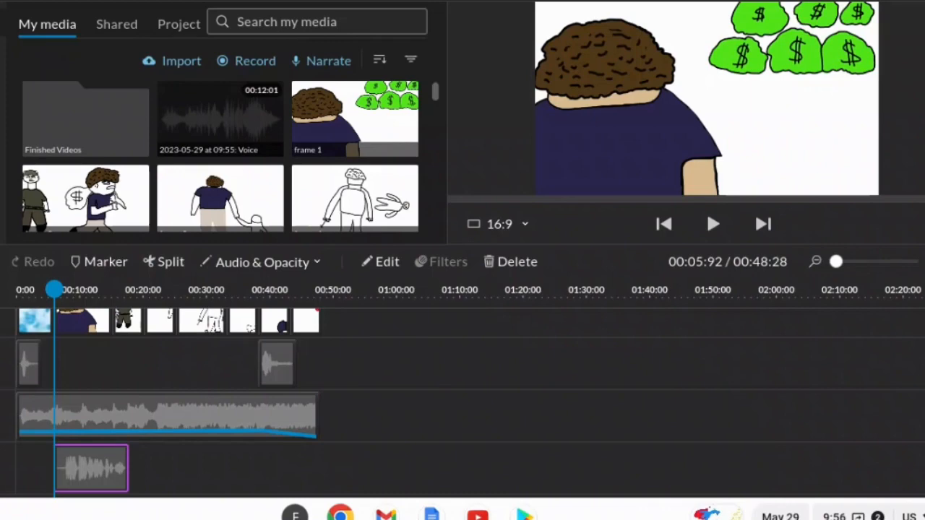
- Play the beginning of the frame 1 clip to check the repositioned narration
mouse_move(56, 291)
mouse_down()
mouse_move(85, 292)
mouse_move(57, 294)
mouse_up()
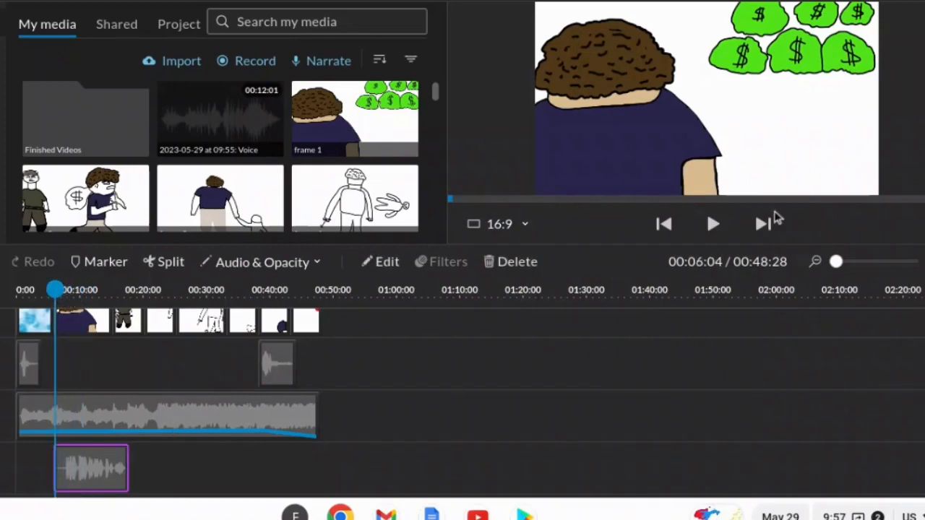
click(711, 229)
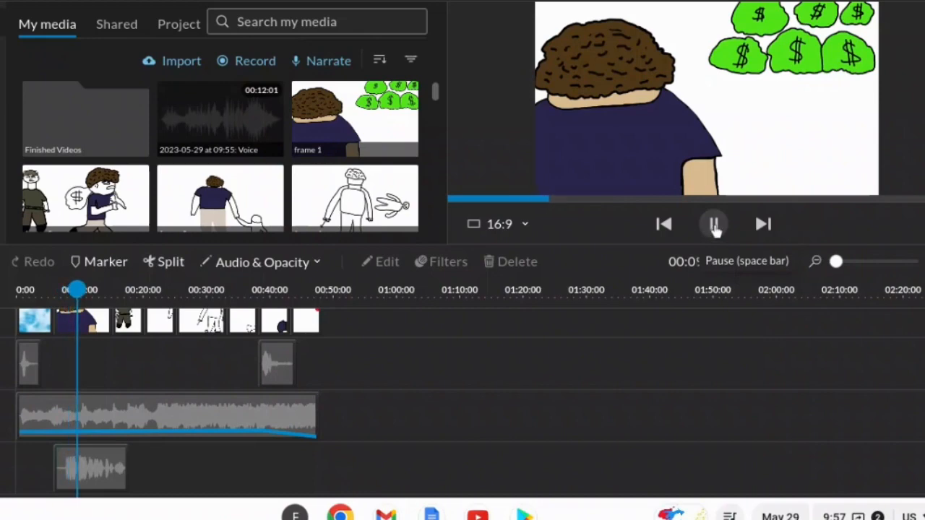
click(714, 225)
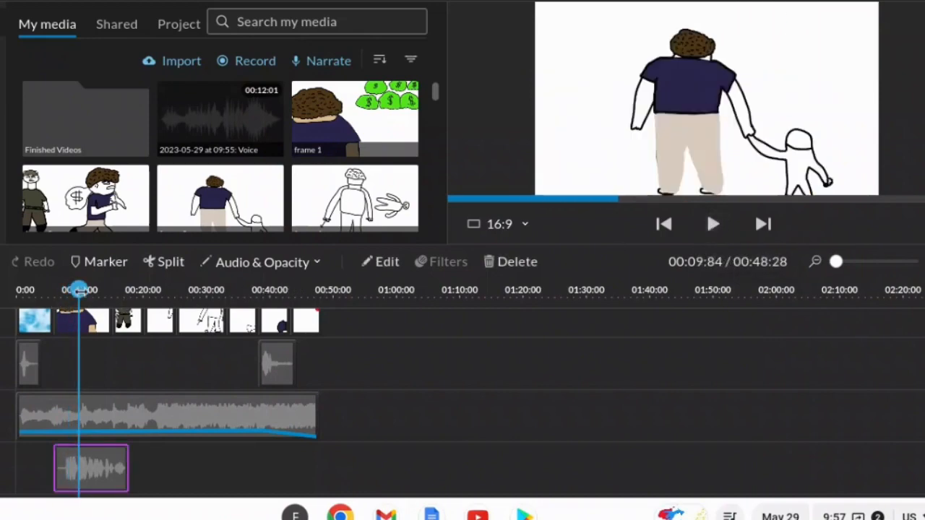
drag(78, 290, 61, 287)
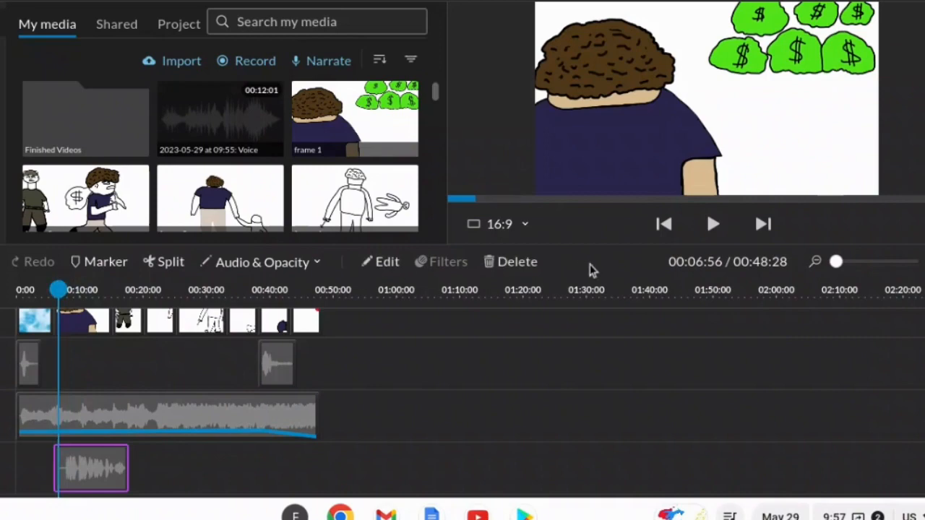
click(714, 226)
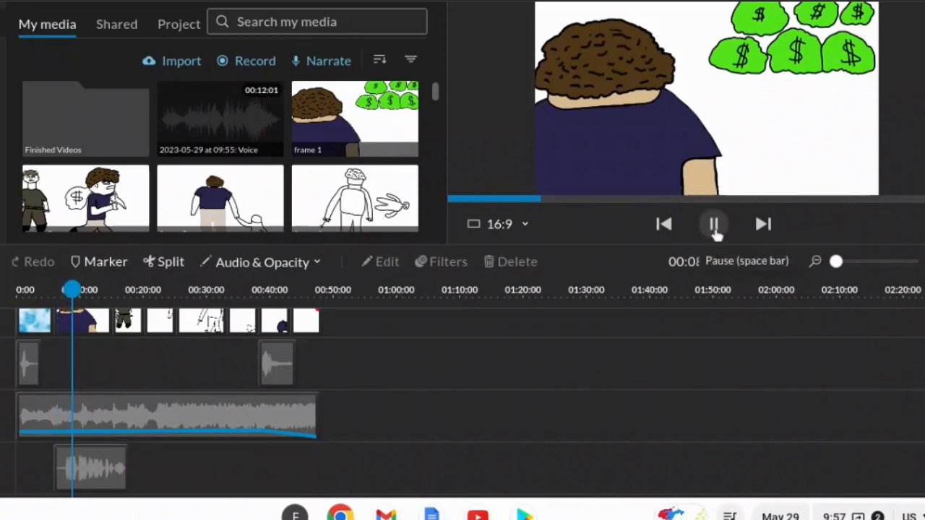
click(714, 227)
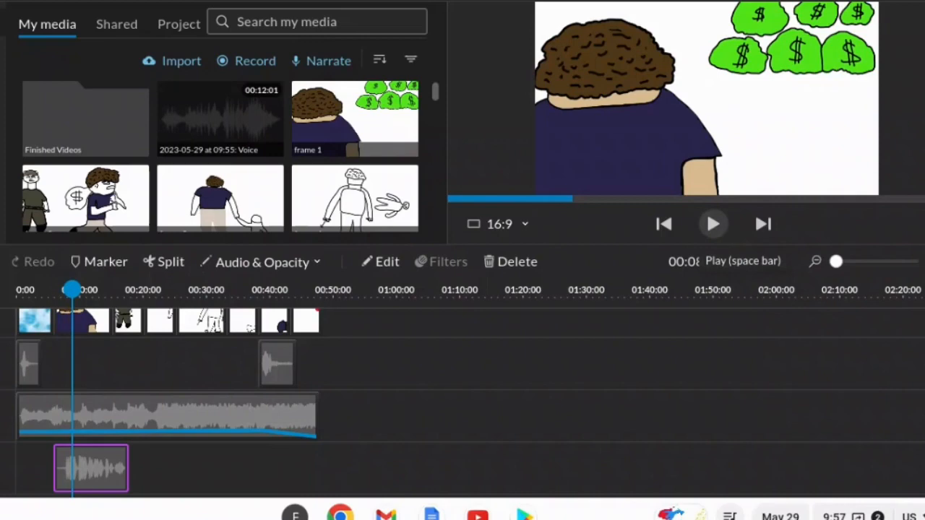
- Split the narration clip at about 8.8 and 11 seconds and delete the middle piece
click(165, 263)
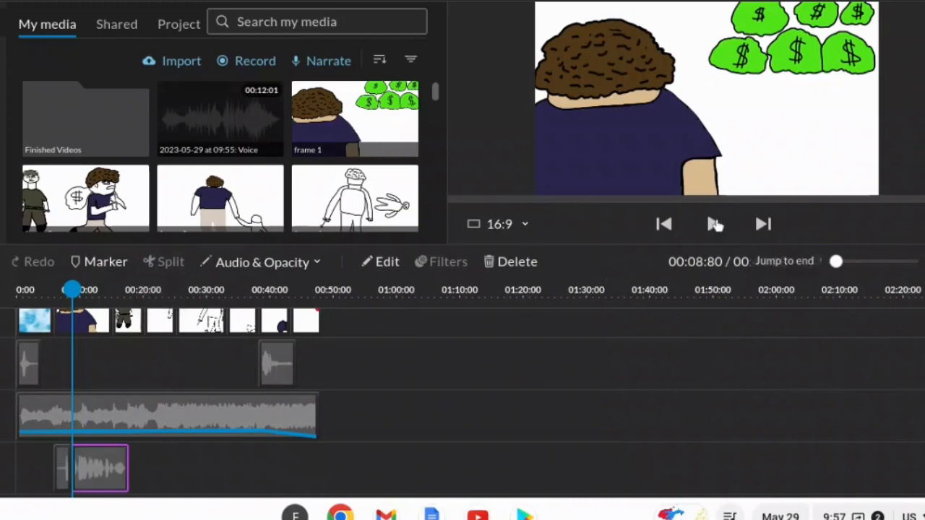
click(715, 225)
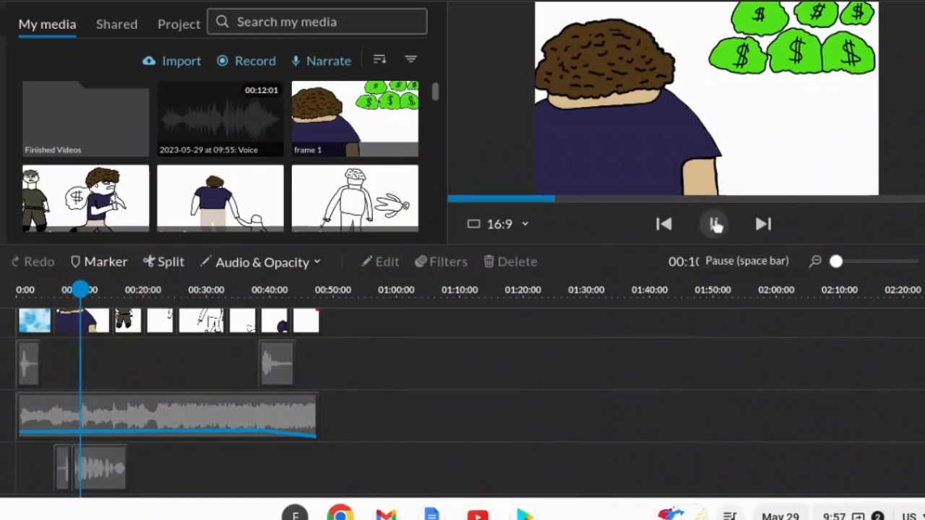
click(714, 225)
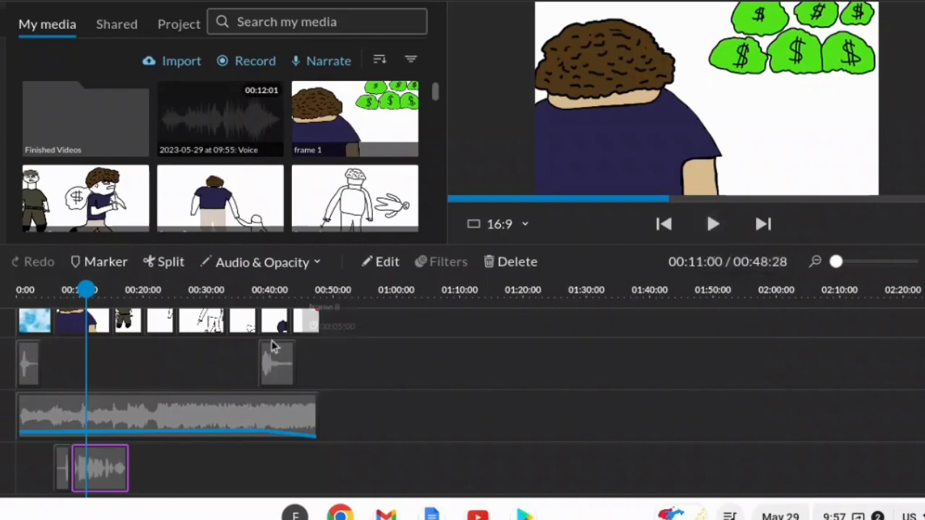
click(172, 266)
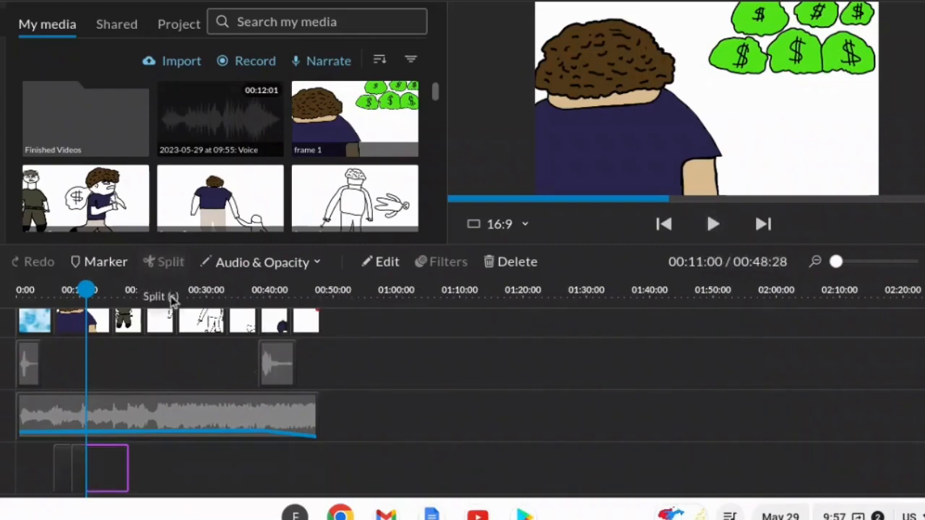
click(78, 475)
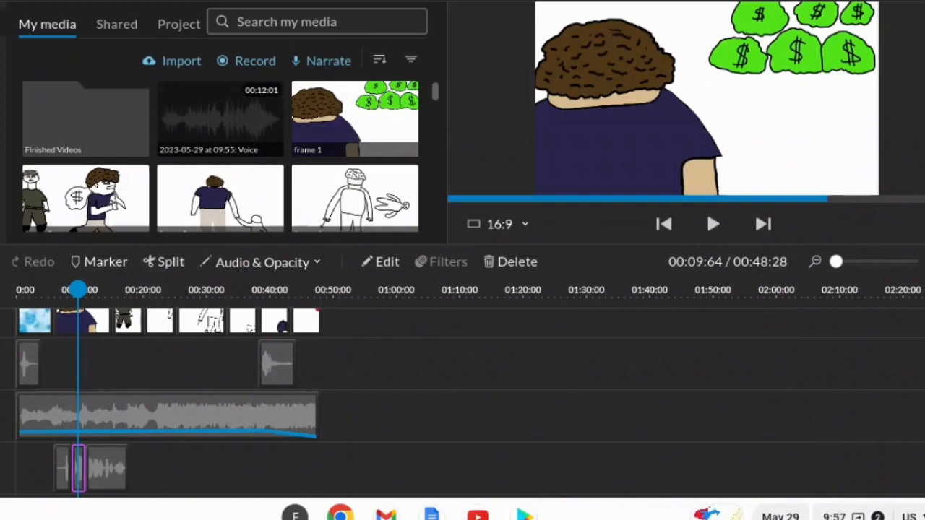
key(Delete)
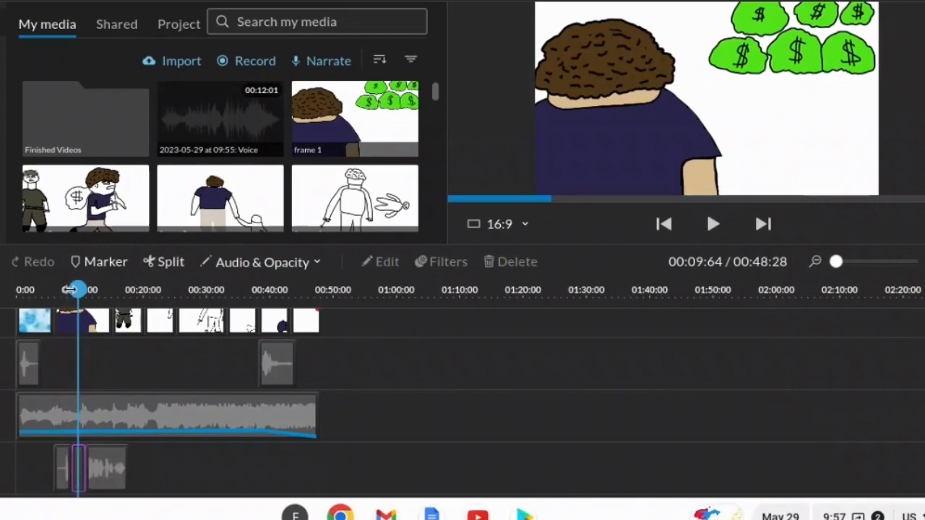
- Play the start of the frame 1 clip to check the narration around the removed section
drag(66, 290, 52, 292)
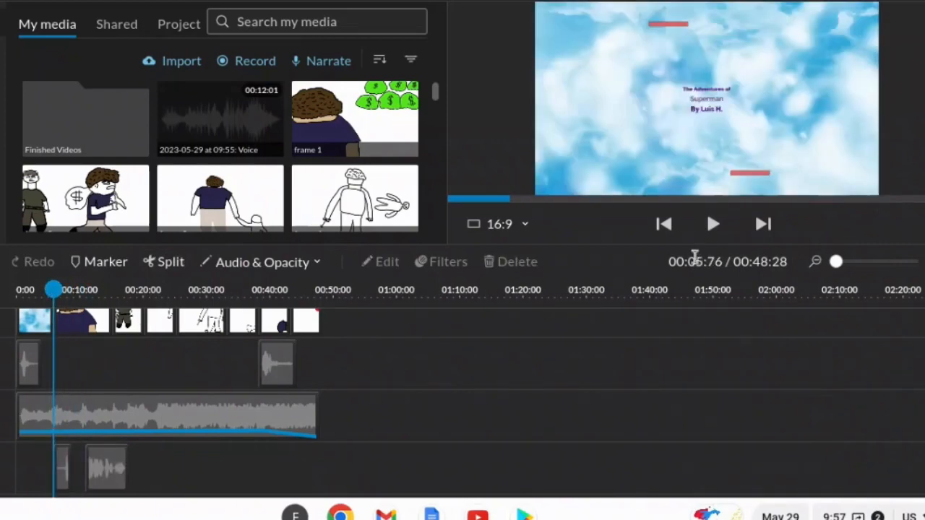
click(714, 225)
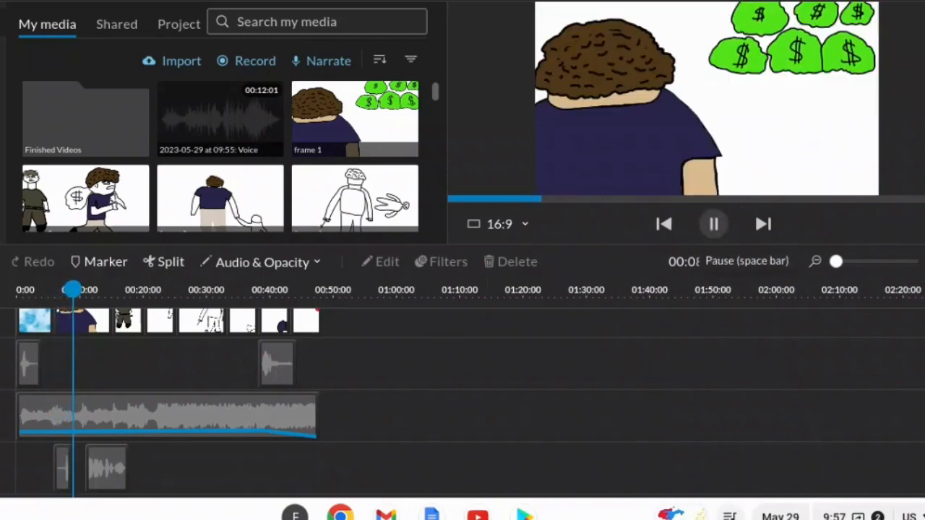
click(714, 225)
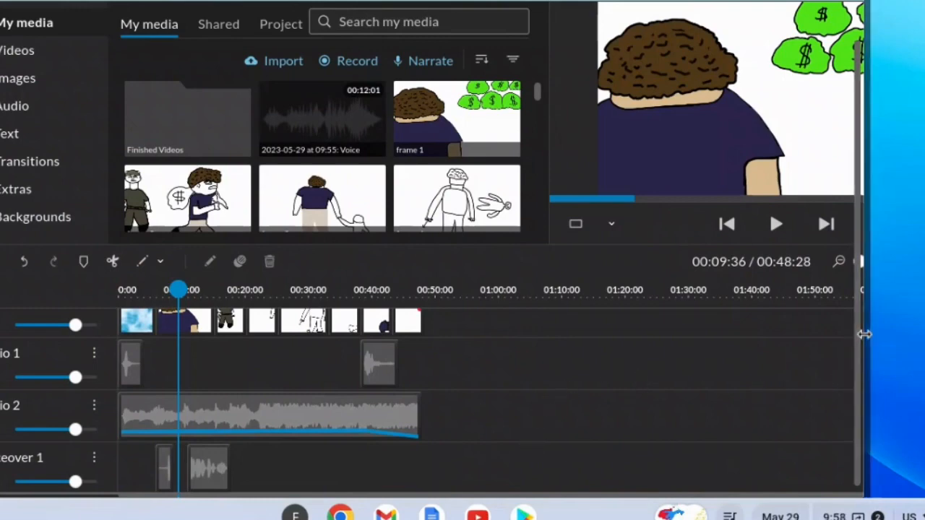
- Extend the end of the first narration piece slightly to about 8.84 seconds and play across the gap
double_click(864, 334)
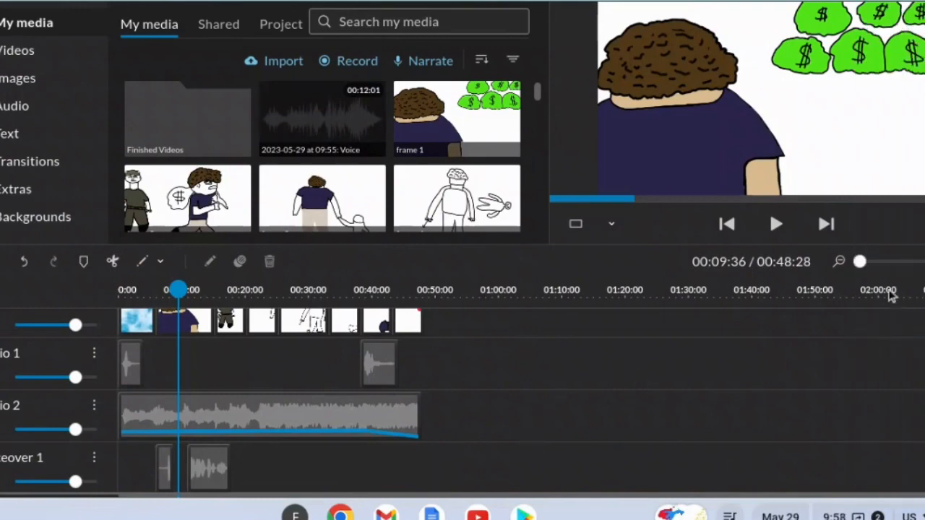
click(861, 263)
drag(860, 263, 867, 261)
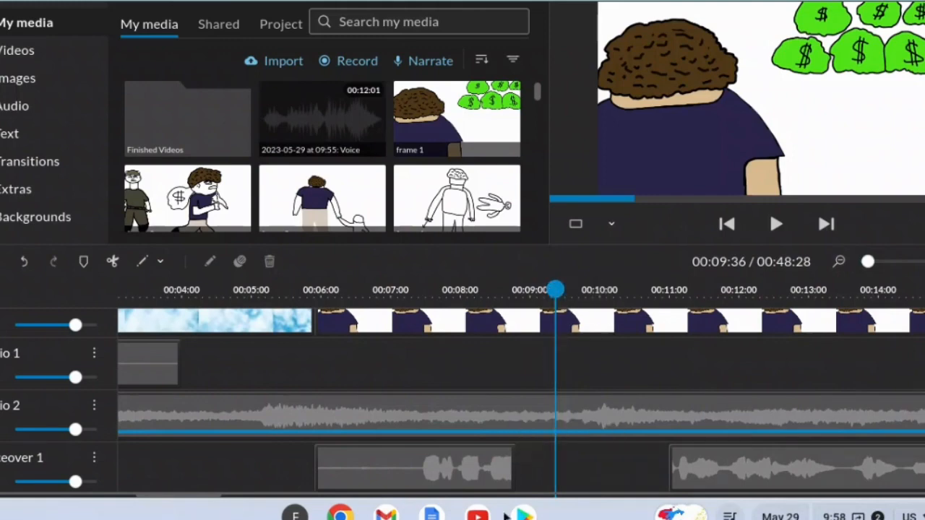
click(491, 473)
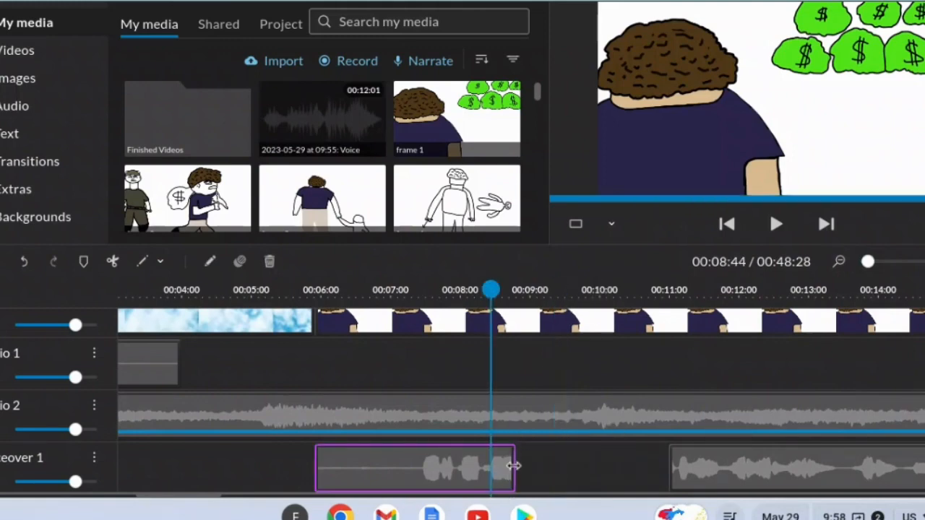
click(513, 466)
drag(513, 466, 517, 466)
drag(518, 294, 490, 291)
click(775, 225)
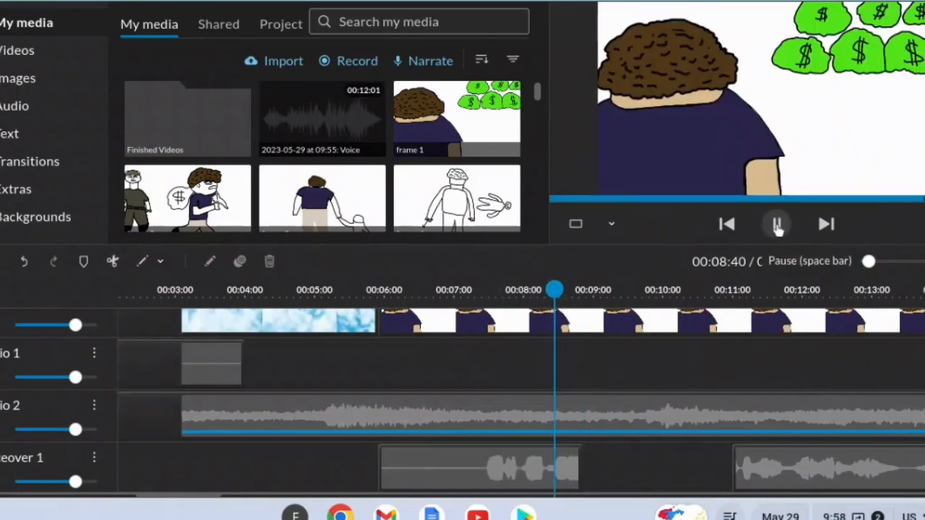
click(777, 226)
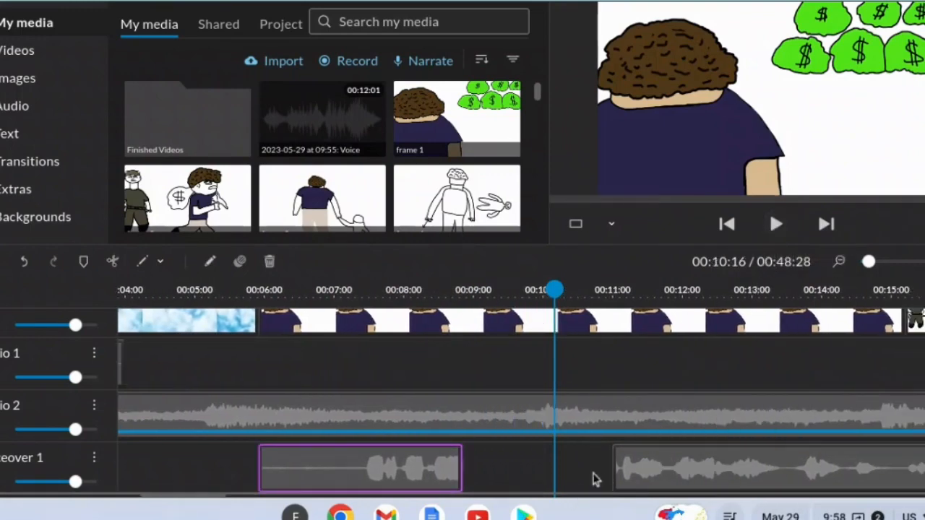
- Move the second narration piece directly behind the first at about 8.84 seconds and play across the join
click(678, 473)
drag(678, 473, 532, 463)
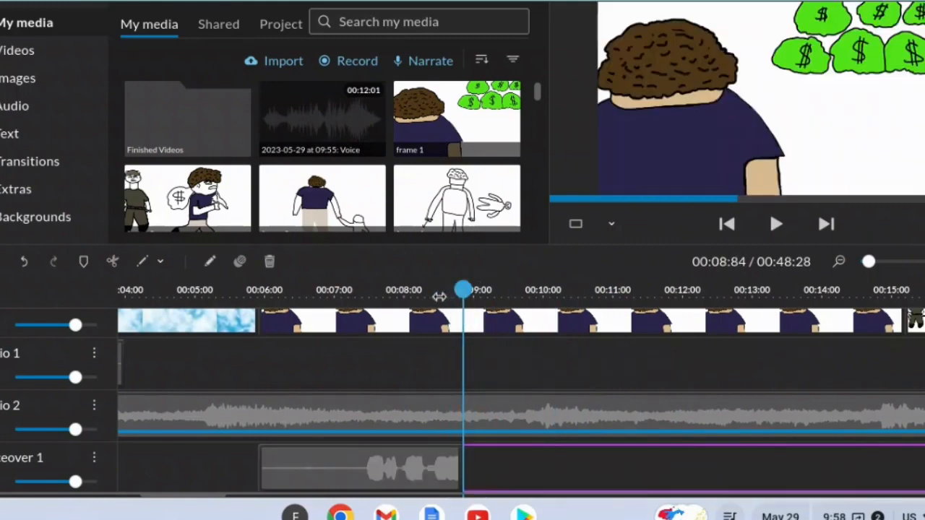
drag(437, 289, 440, 288)
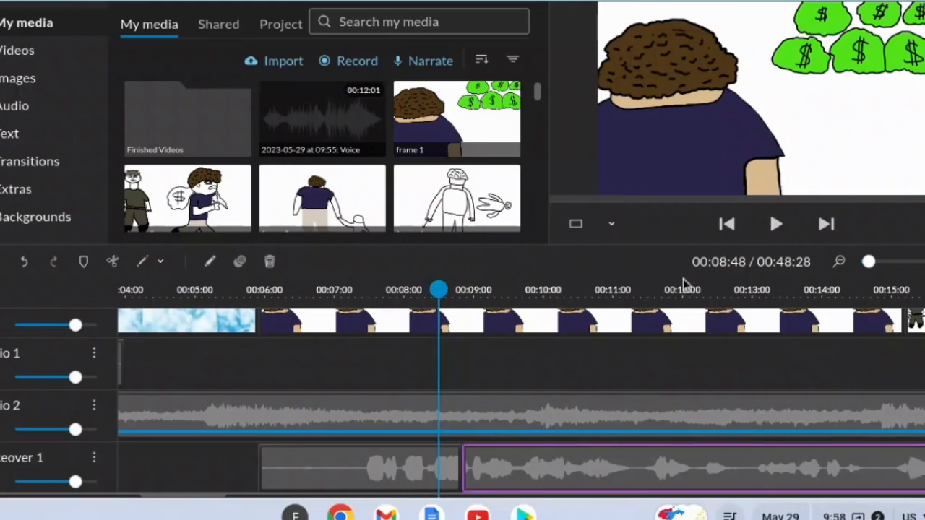
click(775, 225)
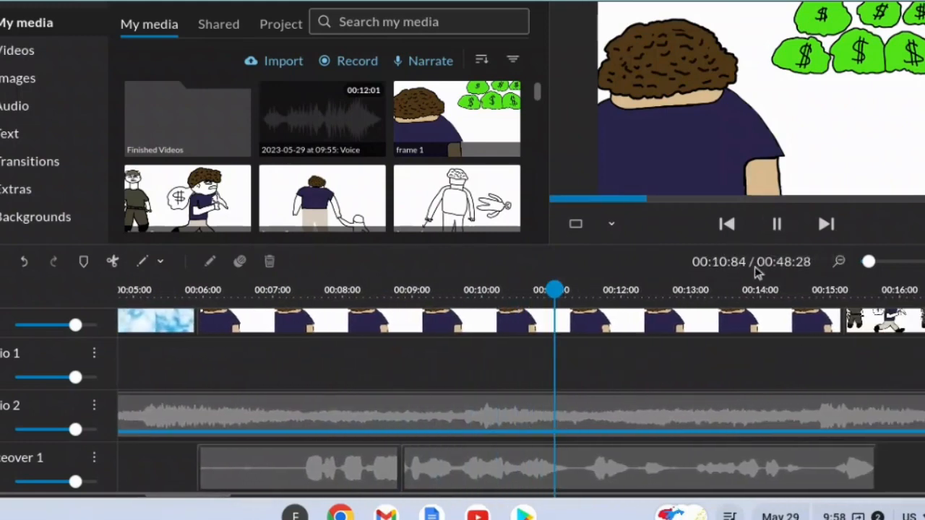
click(780, 225)
- Shift the second narration piece to about 9.4 seconds, extend its start back to about 9.32 seconds, and play it
drag(426, 471, 465, 470)
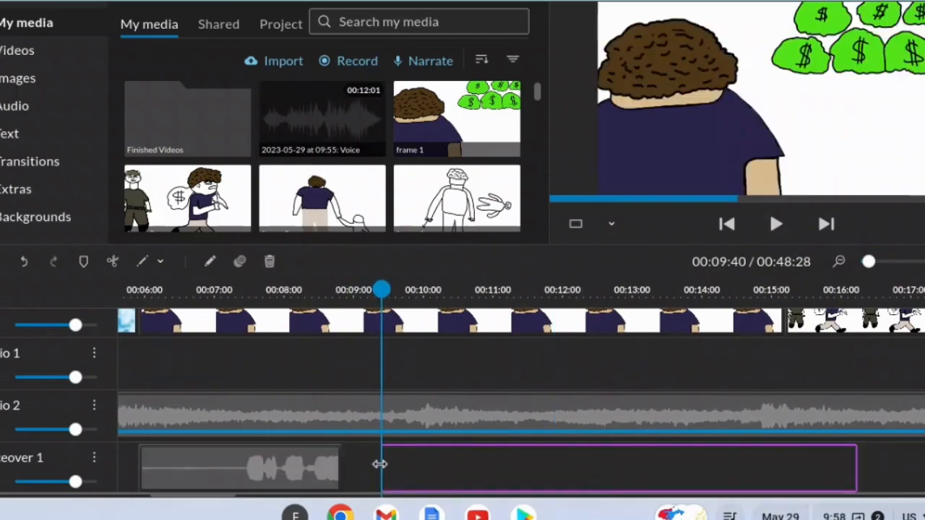
drag(378, 465, 374, 466)
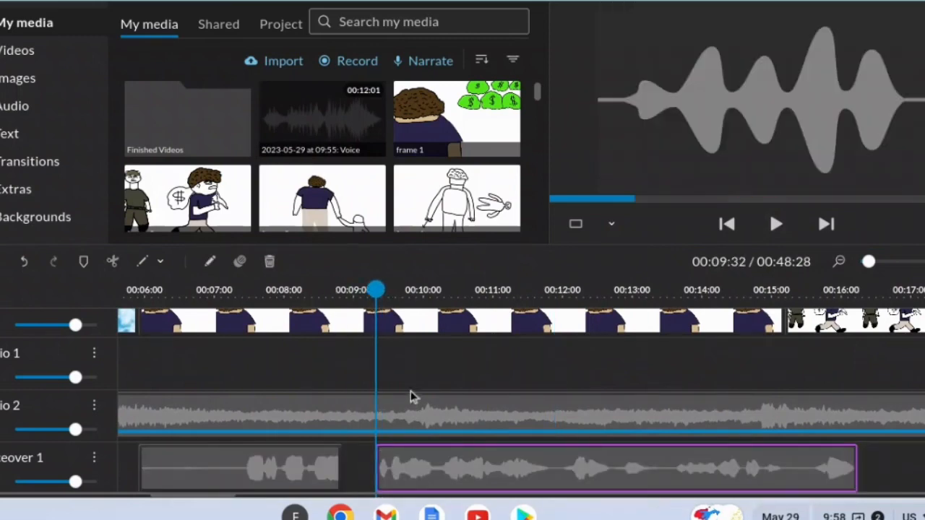
click(775, 225)
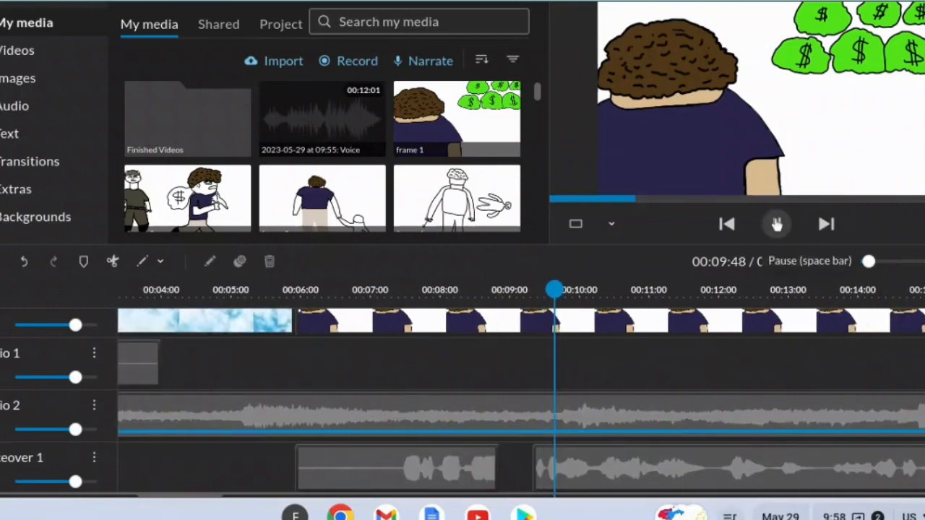
click(775, 225)
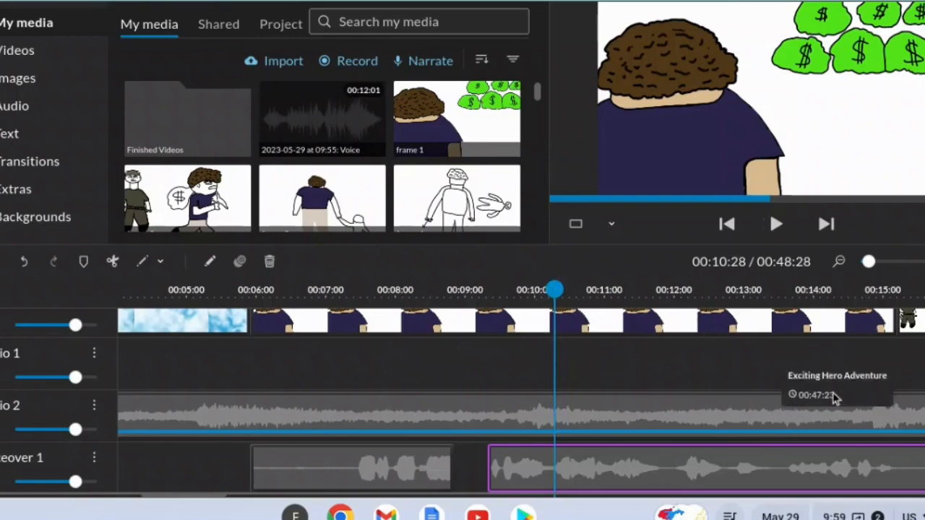
- Go to the end of the frame 1 clip at about 15 seconds and view the available transitions
mouse_move(867, 263)
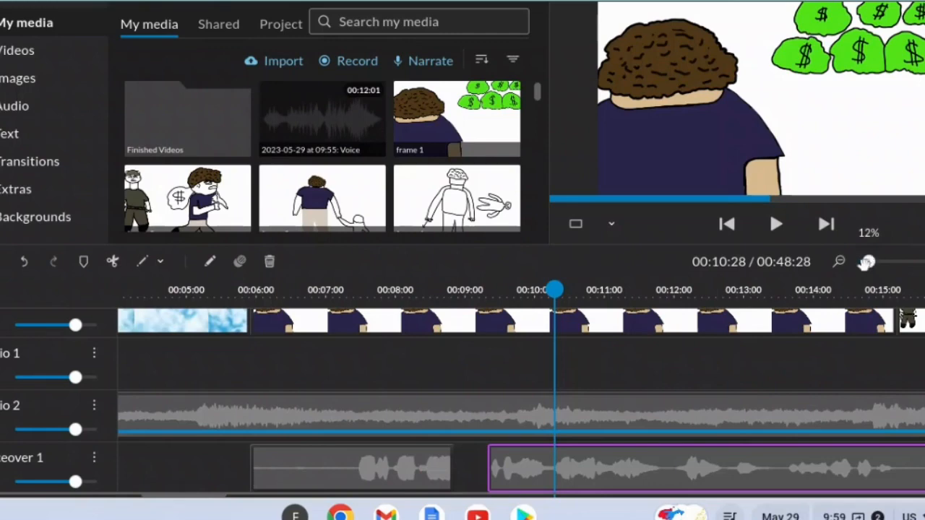
drag(867, 262, 859, 261)
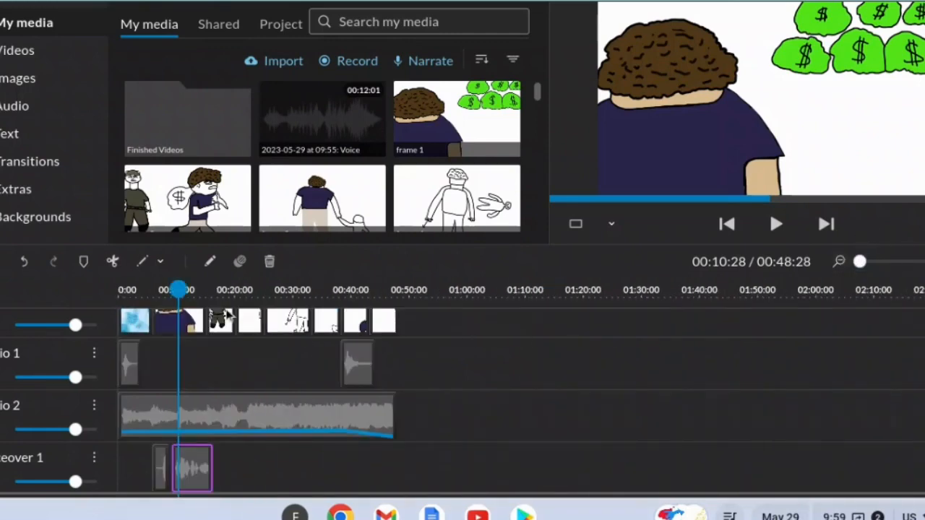
drag(179, 290, 214, 287)
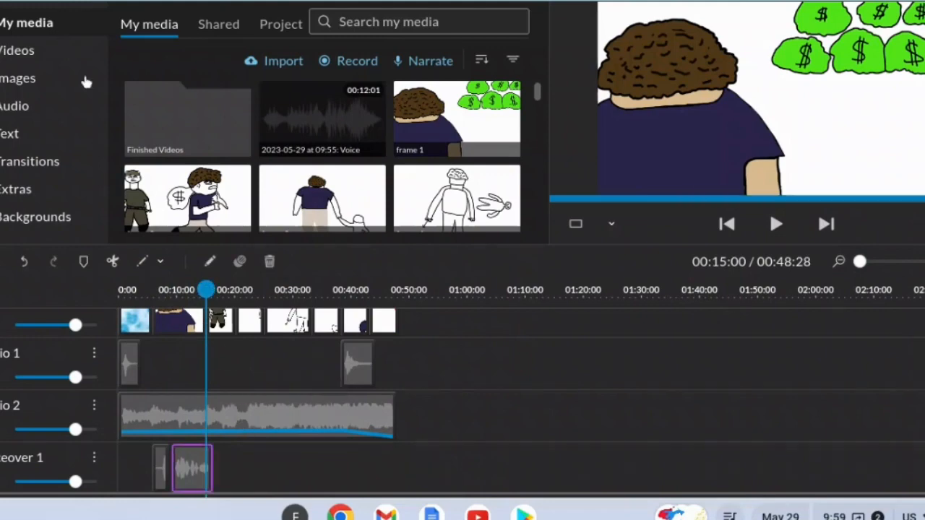
click(37, 165)
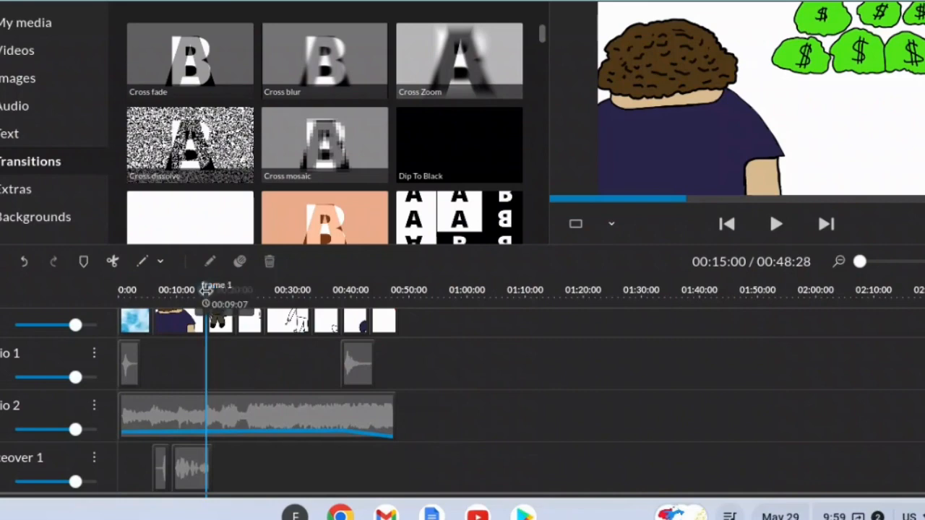
- Animate the frame 2 clip to end zoomed on the guard's face, with scale 2.75 and position x 42, y -19, and save
drag(206, 289, 219, 289)
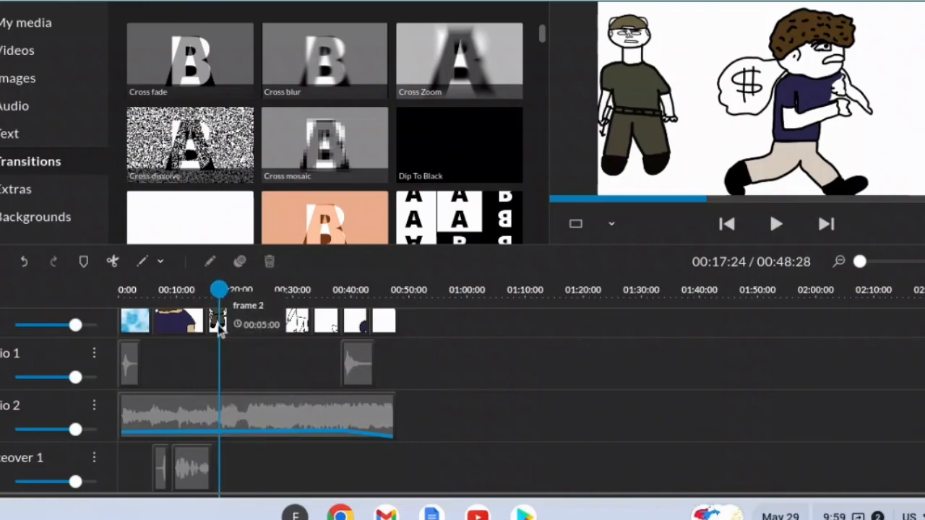
click(221, 325)
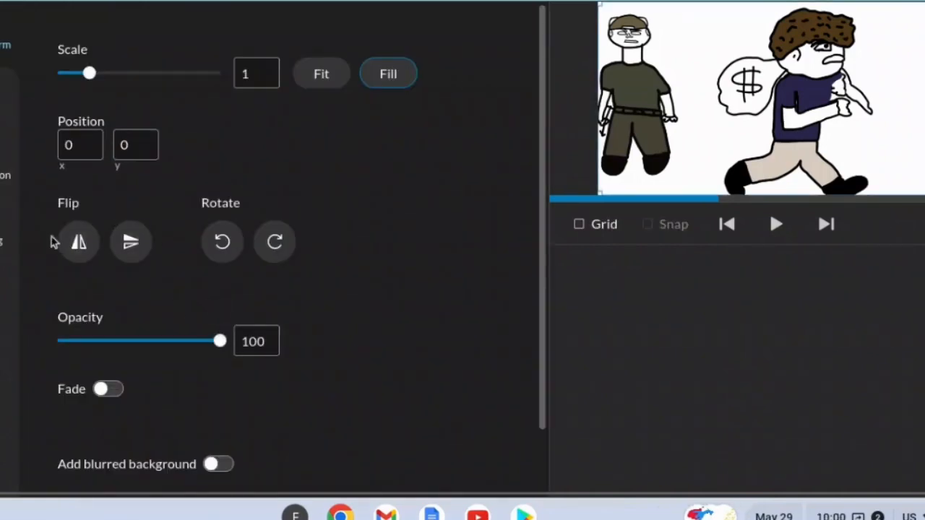
click(6, 175)
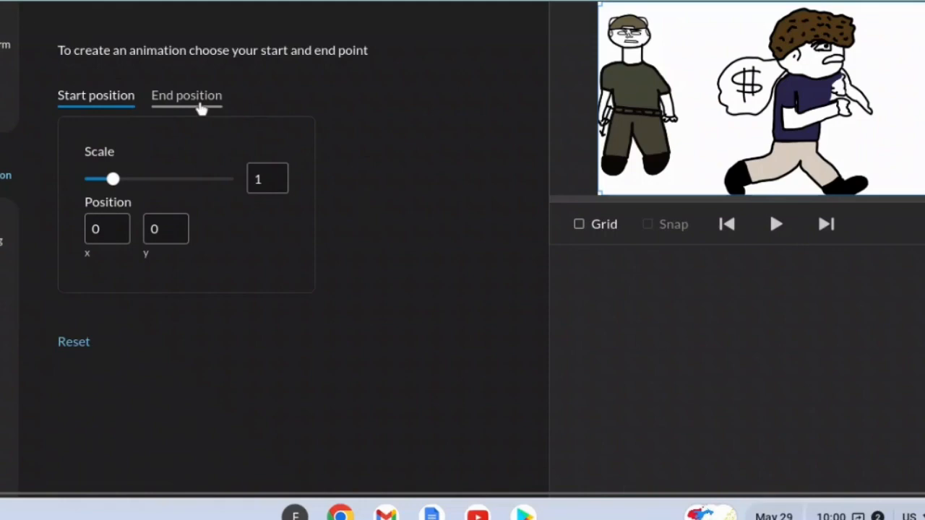
click(200, 107)
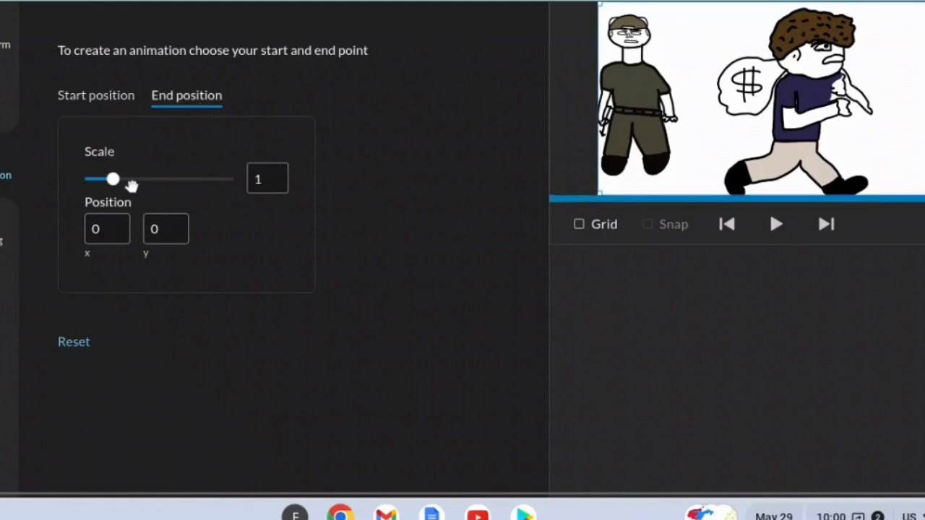
drag(114, 181, 167, 184)
drag(656, 47, 924, 224)
drag(745, 215, 784, 209)
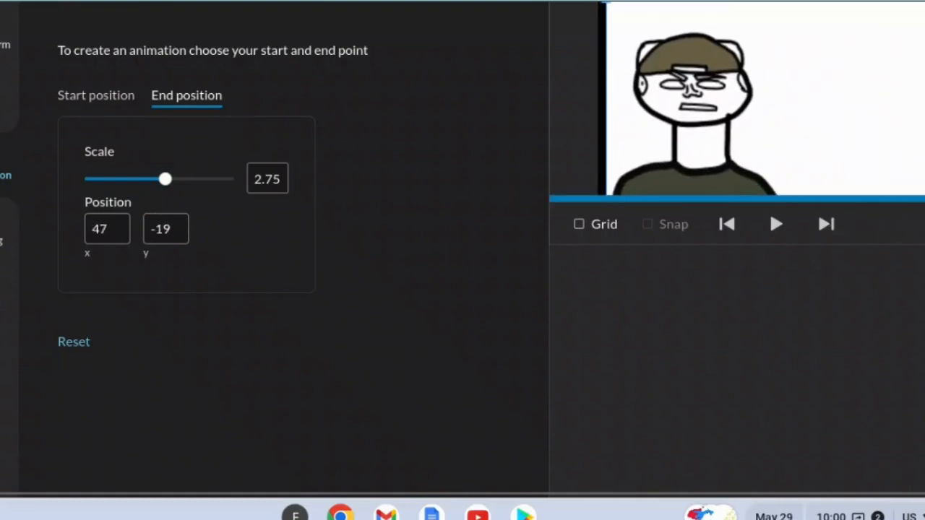
drag(755, 291, 753, 291)
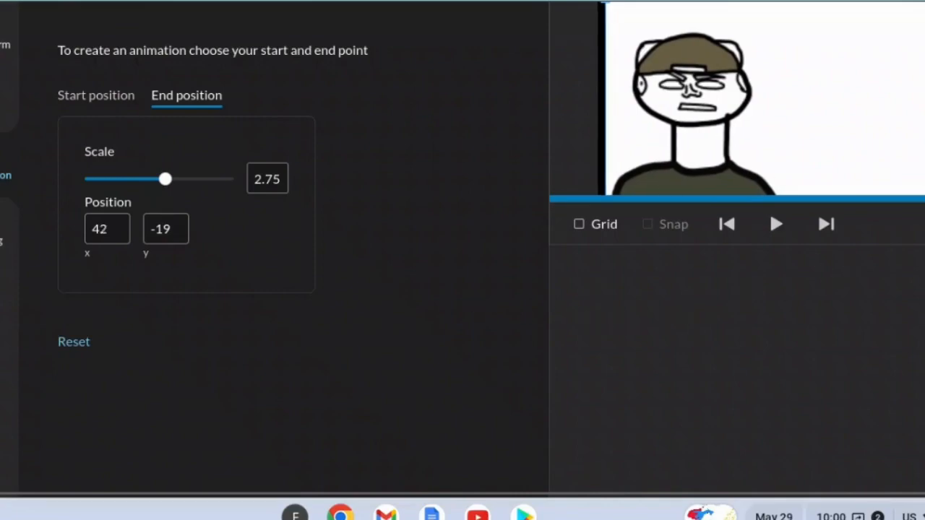
scroll(462, 248, up, 1)
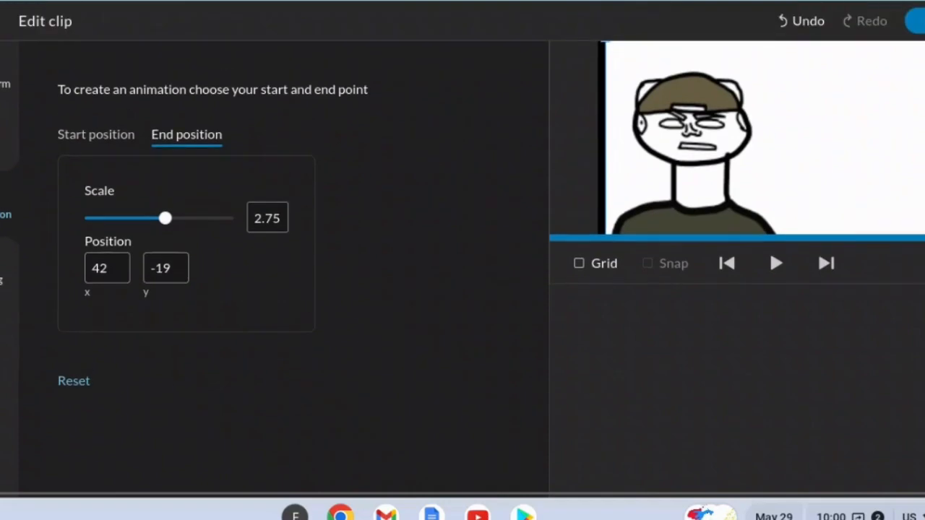
click(914, 20)
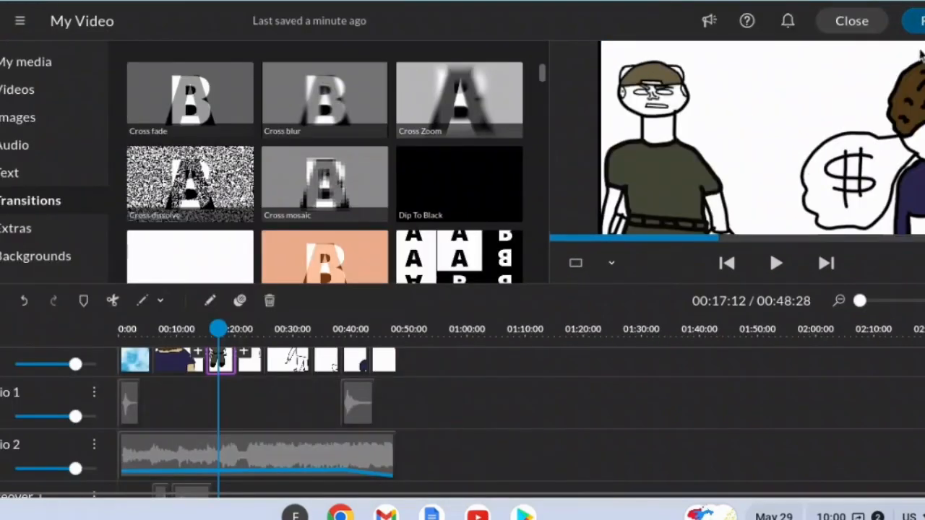
- Play from about 13 seconds through the frame 2 clip to check its zoom animation
drag(216, 327, 195, 329)
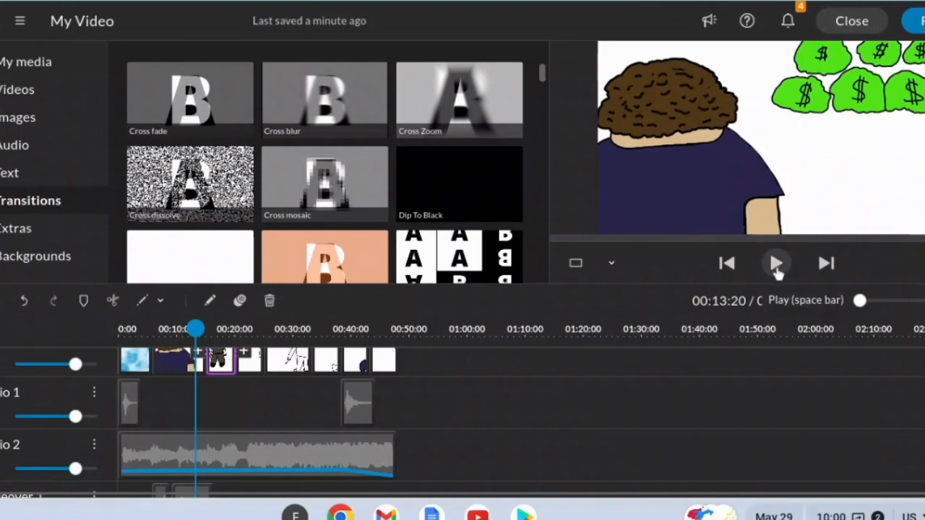
click(776, 265)
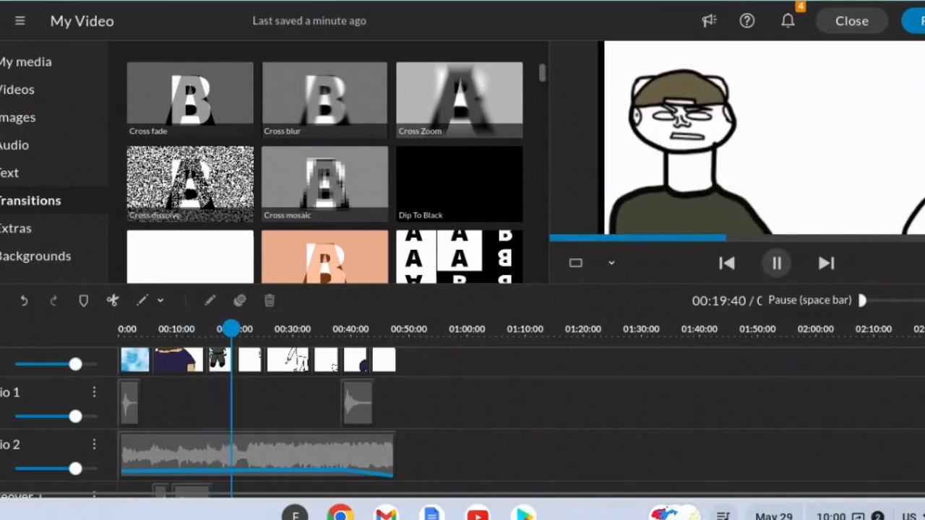
- Stop playback, title the export with the student's first name and last initial, and set it to public HD 1280x720 video
click(778, 264)
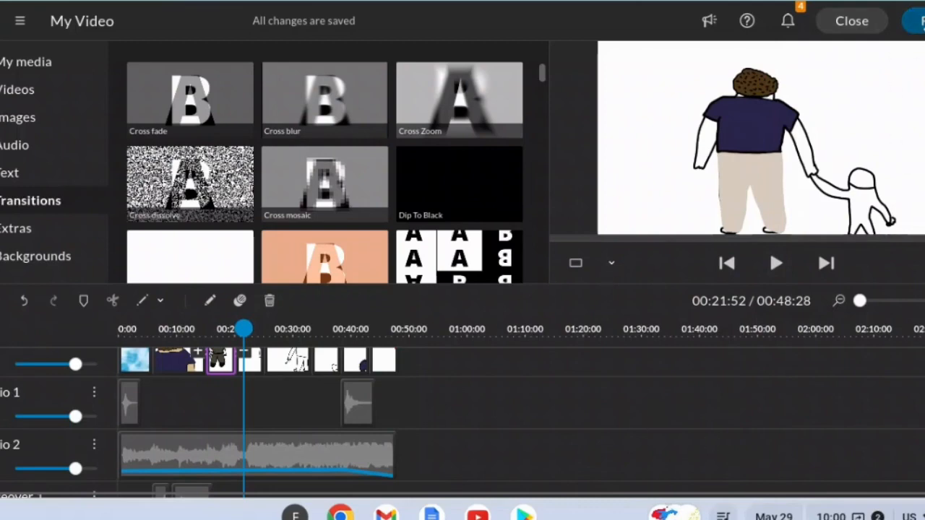
click(921, 24)
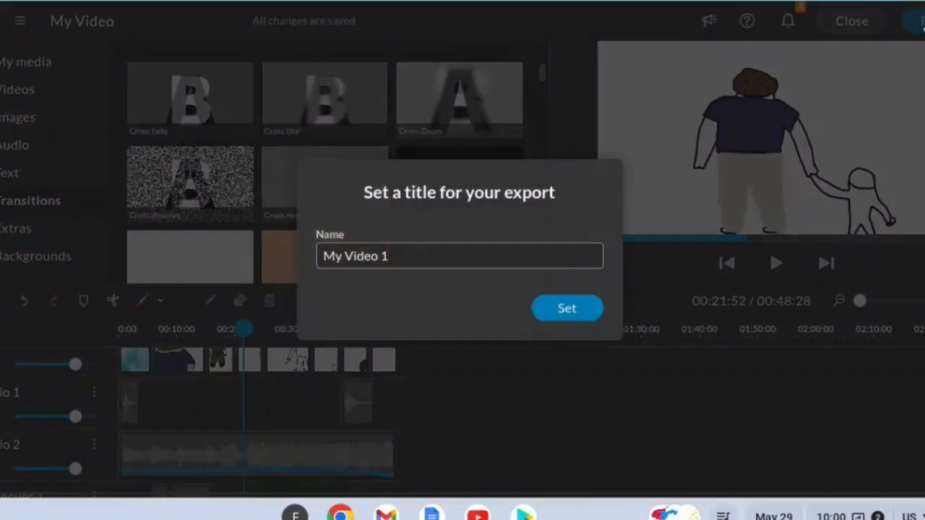
drag(414, 254, 320, 254)
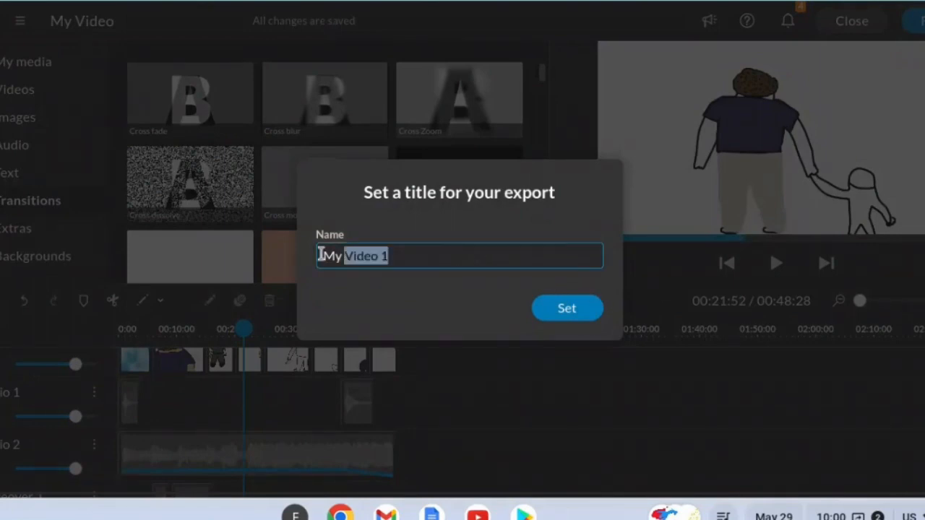
text(Luis H)
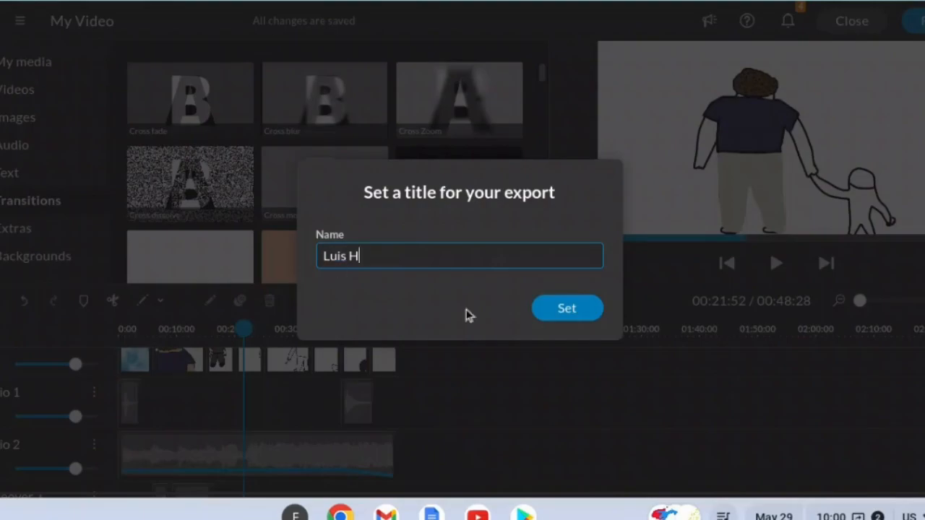
click(543, 308)
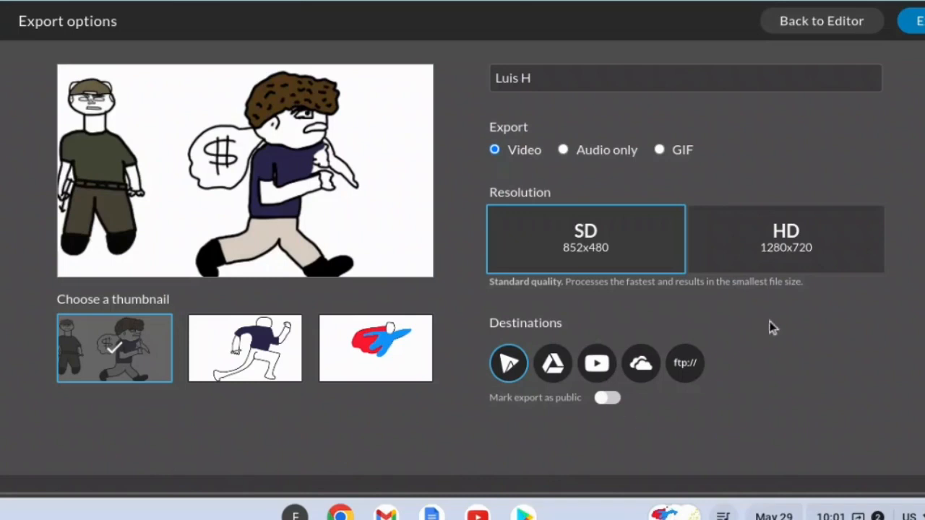
click(774, 253)
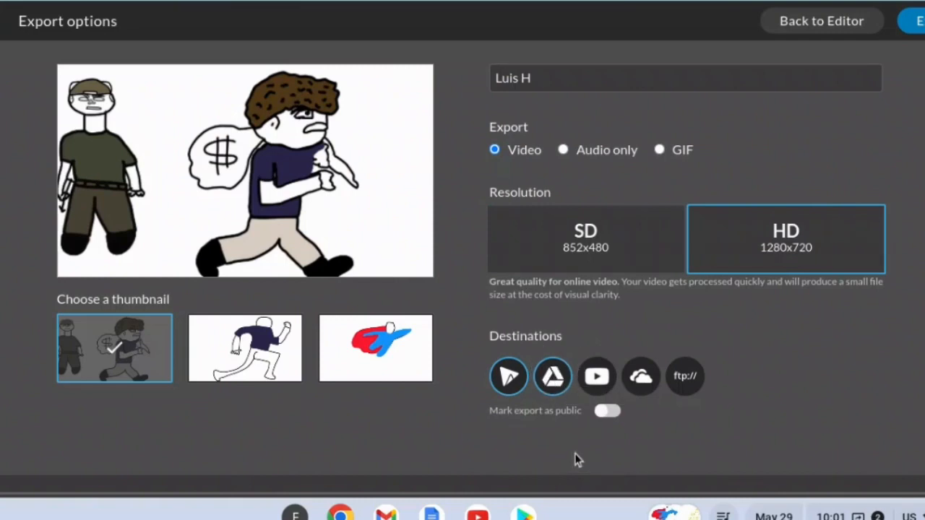
click(617, 411)
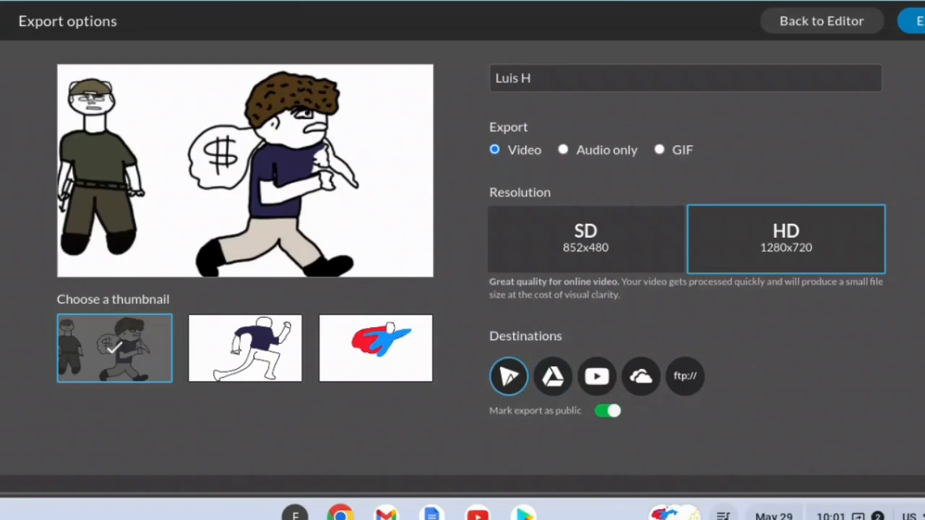
- Go to the Perth Amboy Public Schools website in a new tab and open the staff District Webmail
key(ctrl+t)
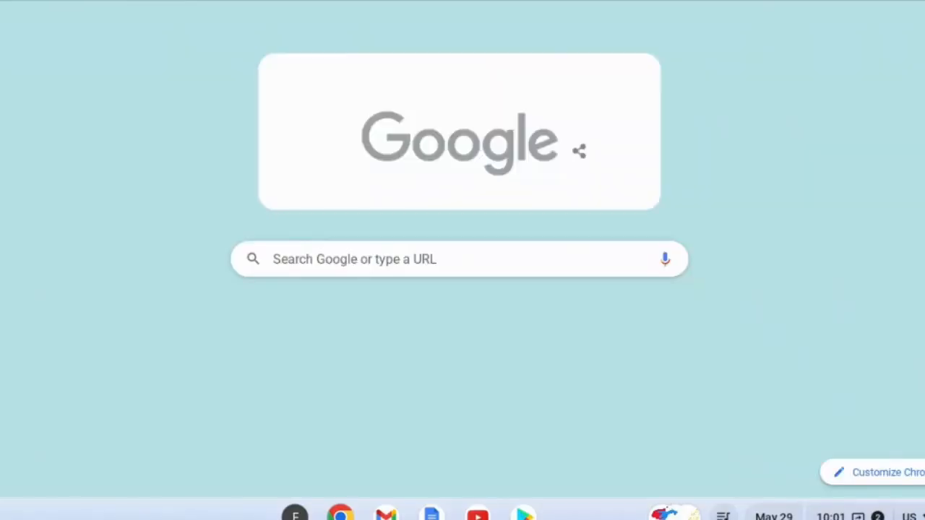
key(ctrl+l)
text(wev)
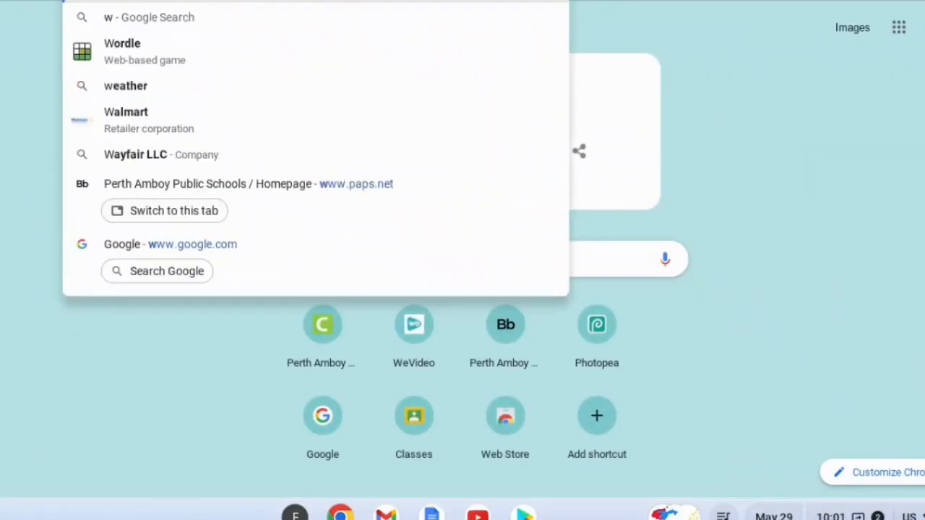
key(BackSpace)
key(BackSpace)
key(BackSpace)
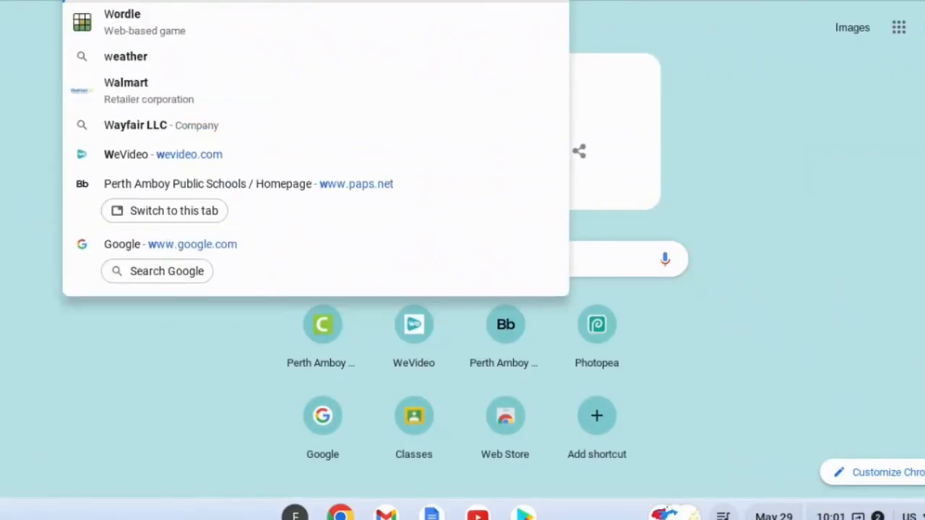
text(pap)
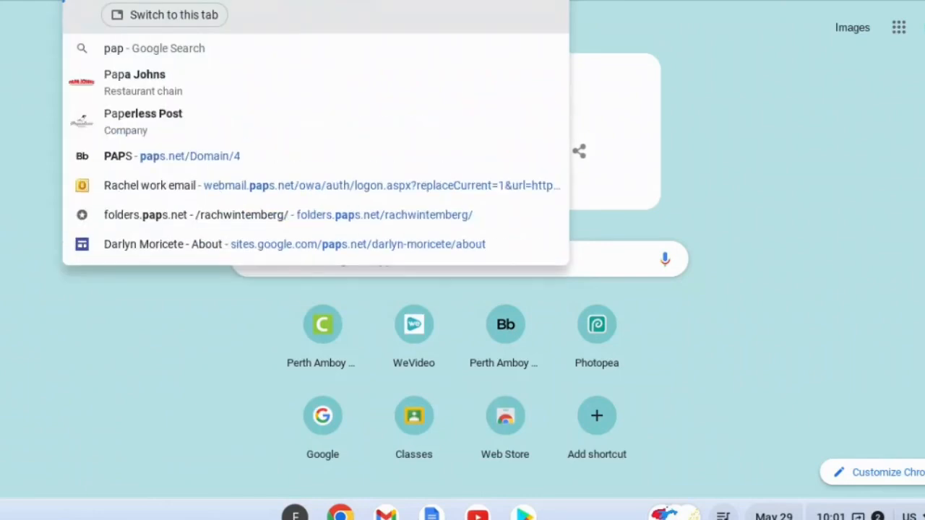
click(246, 2)
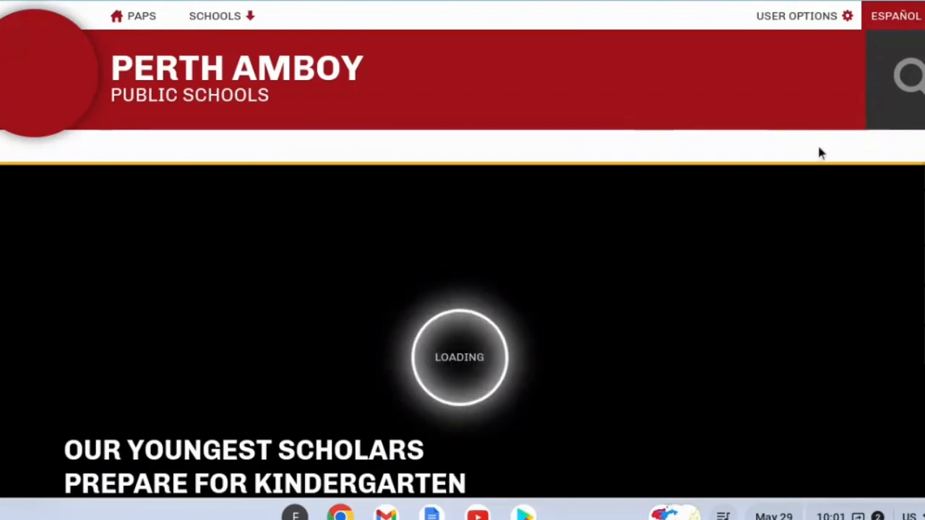
mouse_move(805, 146)
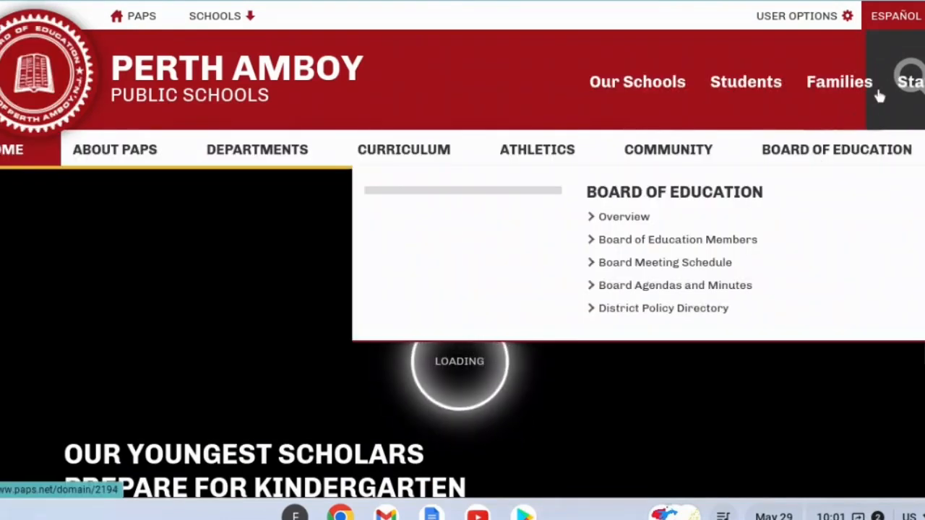
mouse_move(899, 79)
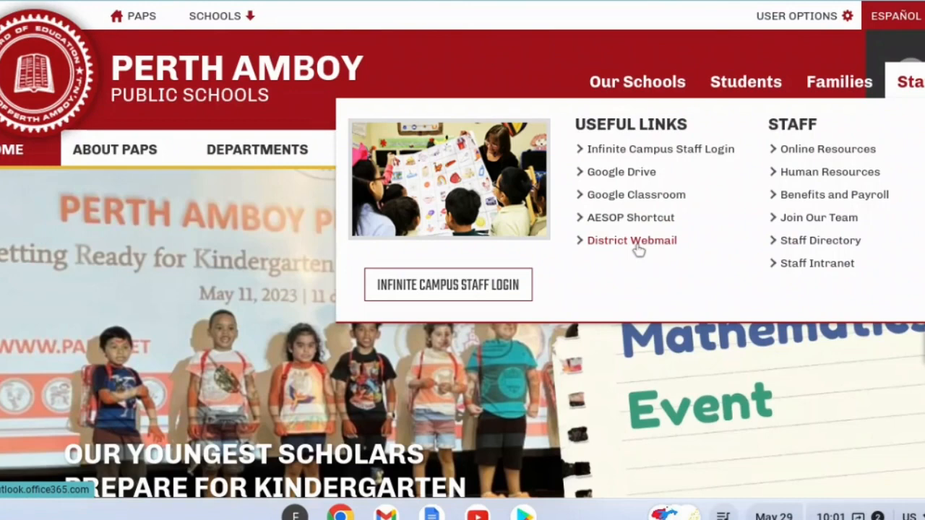
click(619, 243)
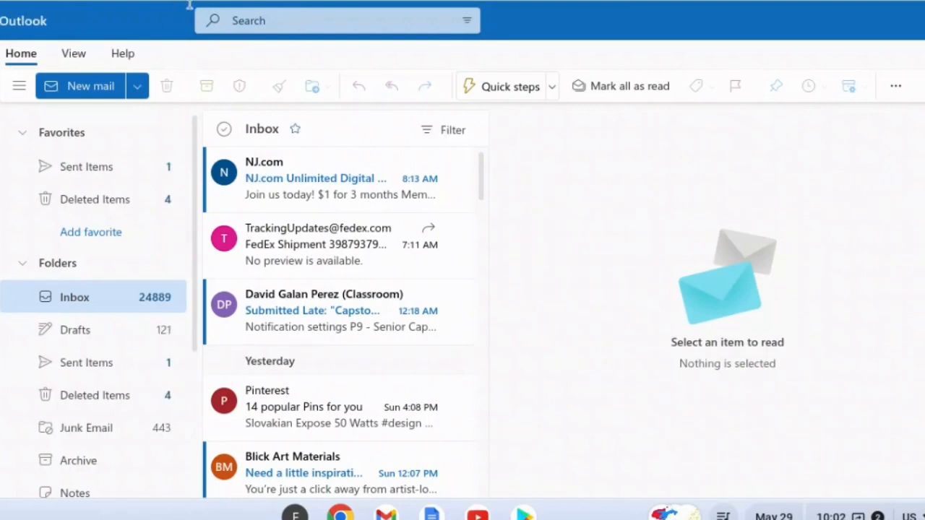
- Search all mail folders for wevideo
click(260, 27)
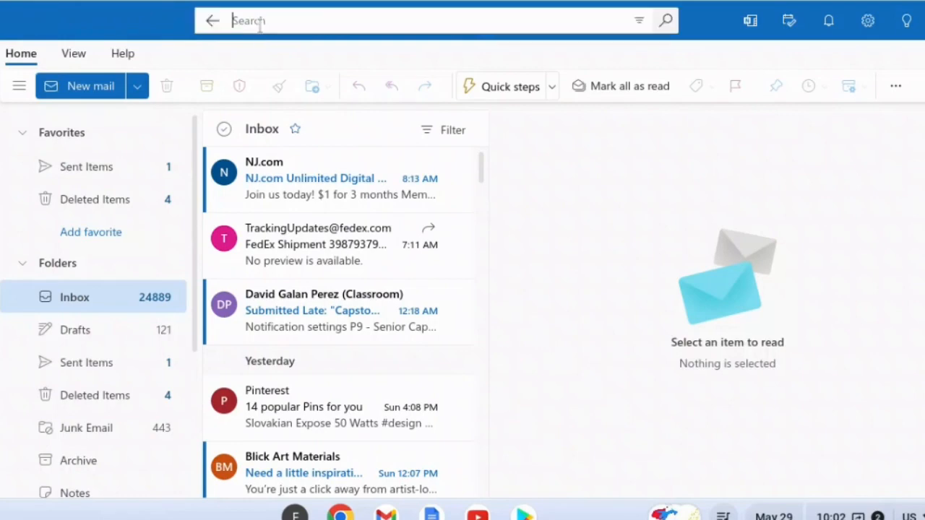
text(wevidoe)
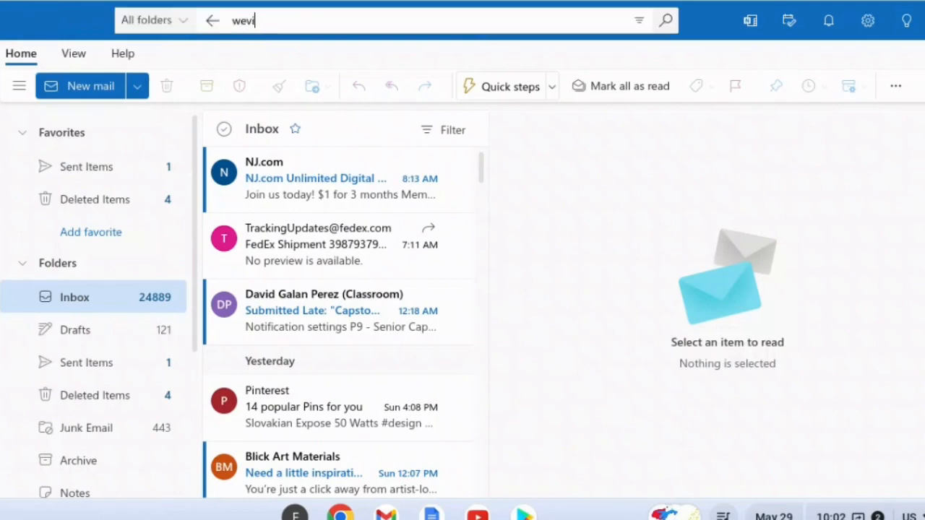
key(BackSpace)
key(BackSpace)
text(eo)
key(Return)
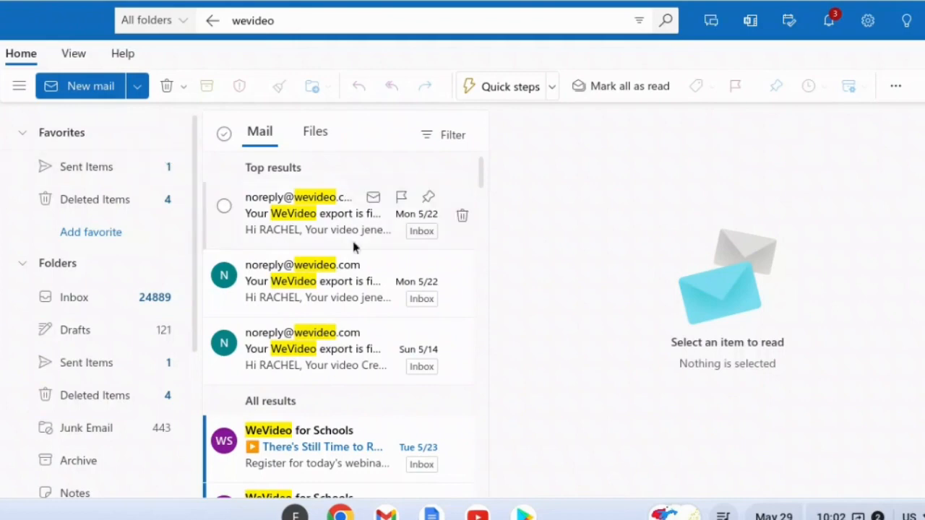
- Open the newest WeVideo export notification email in its own window and follow its Play Video link
click(326, 226)
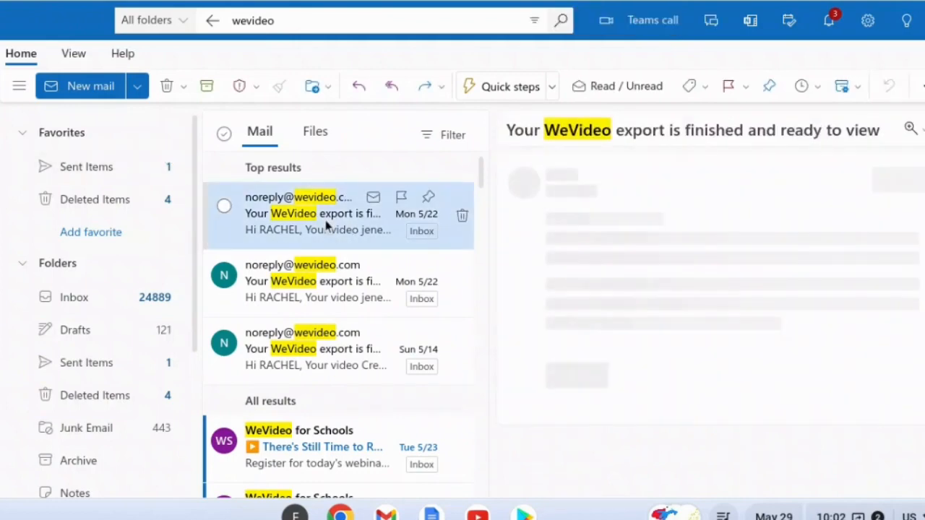
double_click(326, 226)
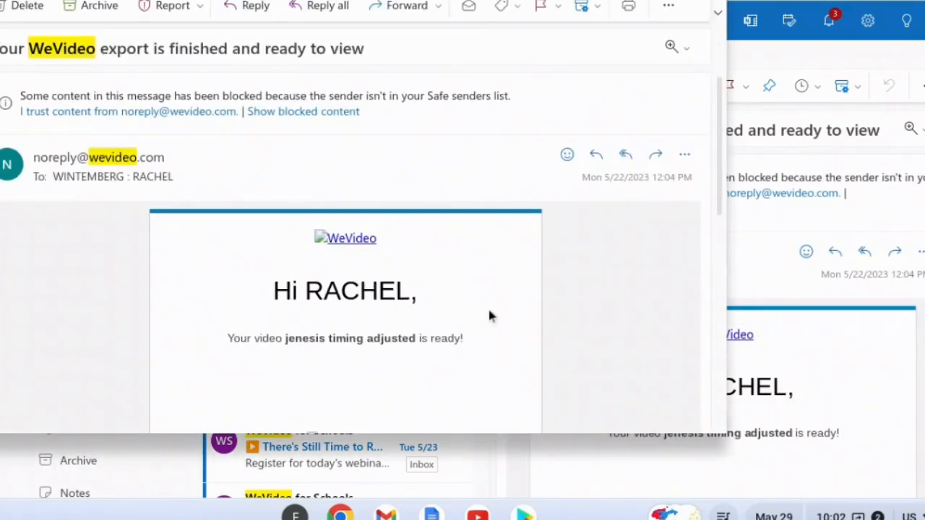
scroll(467, 304, down, 3)
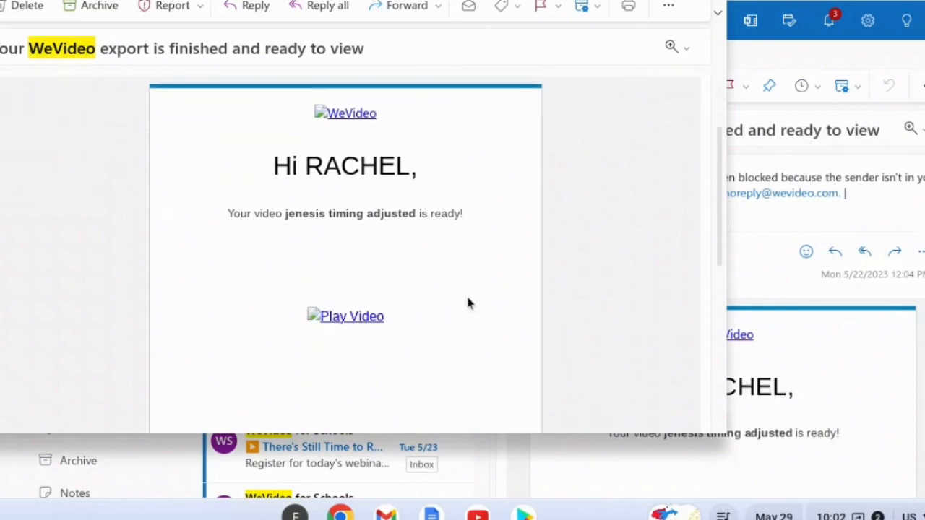
click(327, 321)
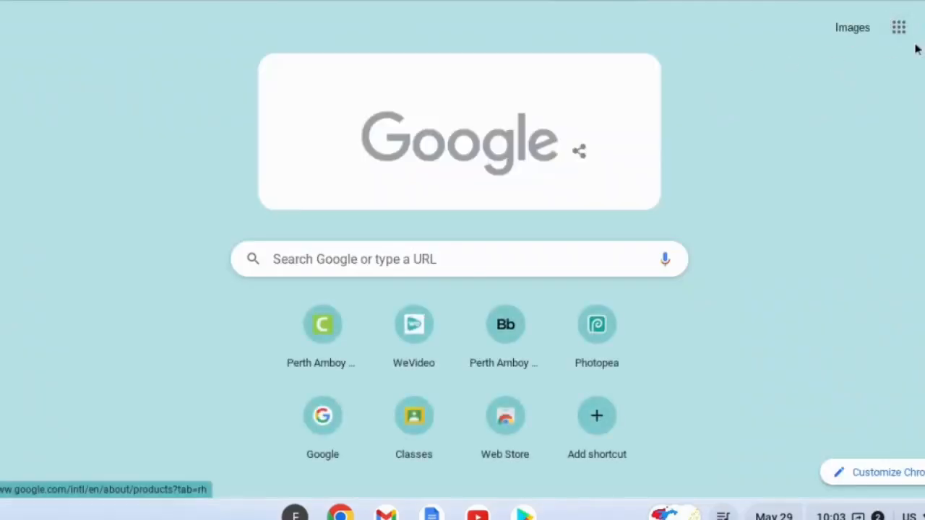
- Switch to Google Drive and enter the student's name as the search text
click(899, 27)
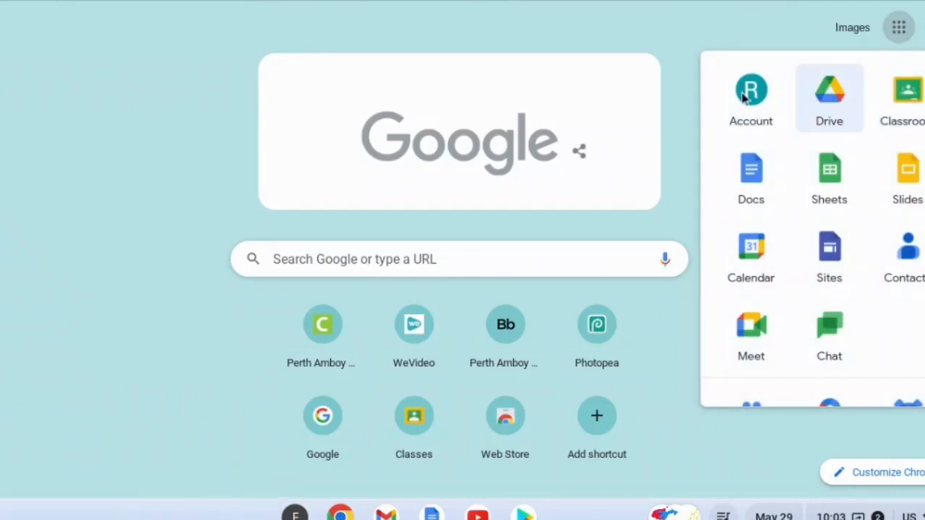
click(826, 116)
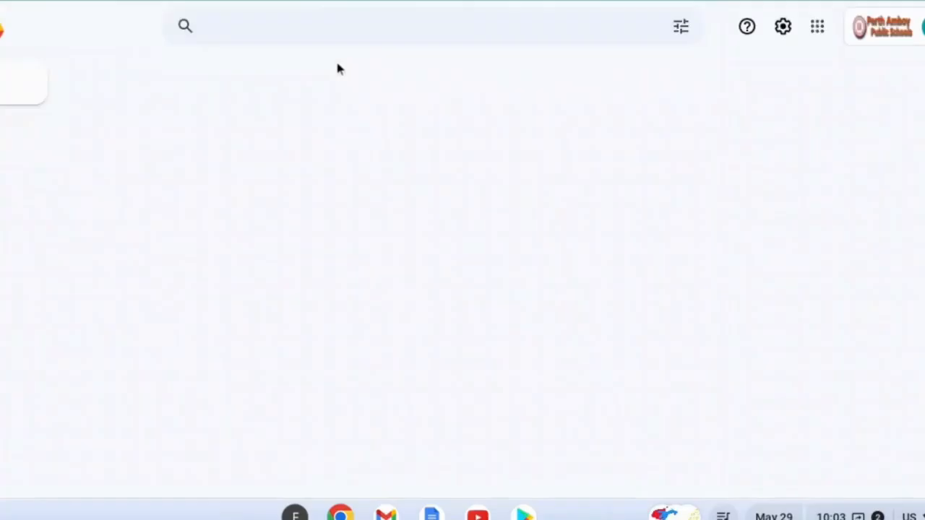
click(246, 28)
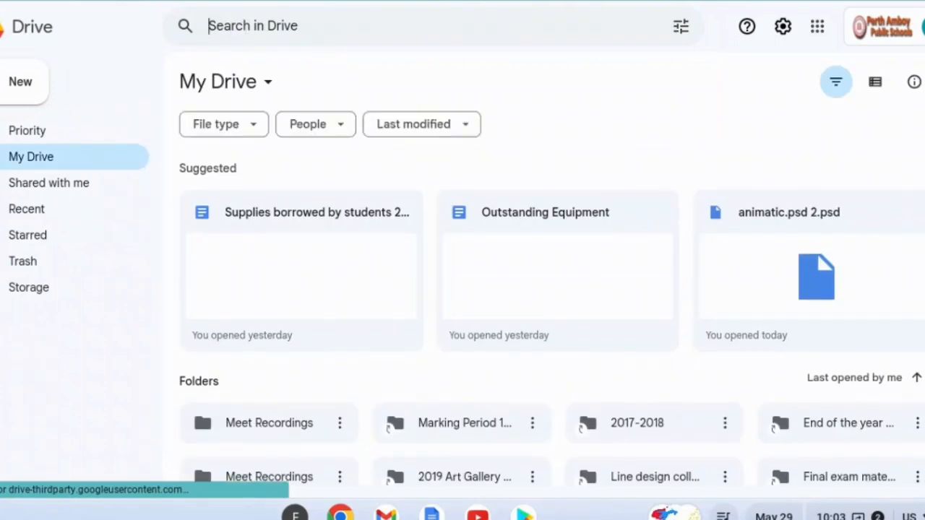
text(luis h)
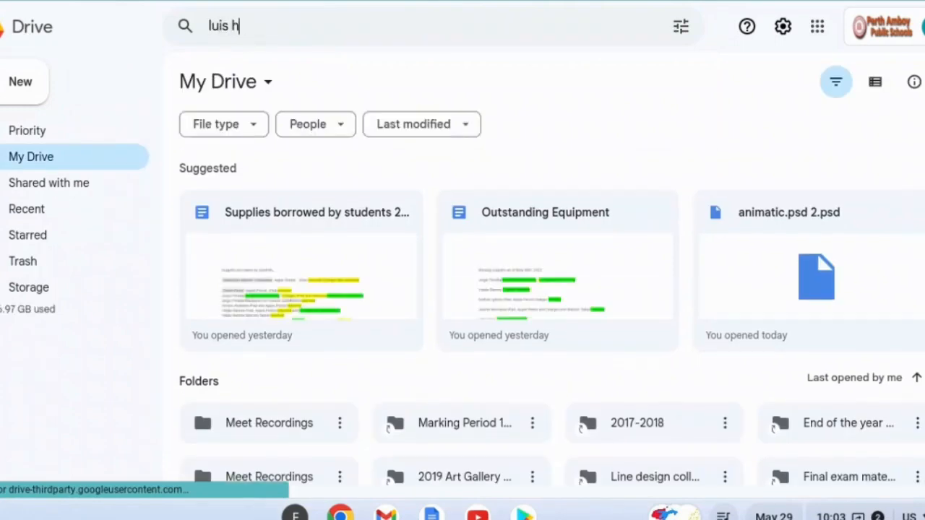
text(en)
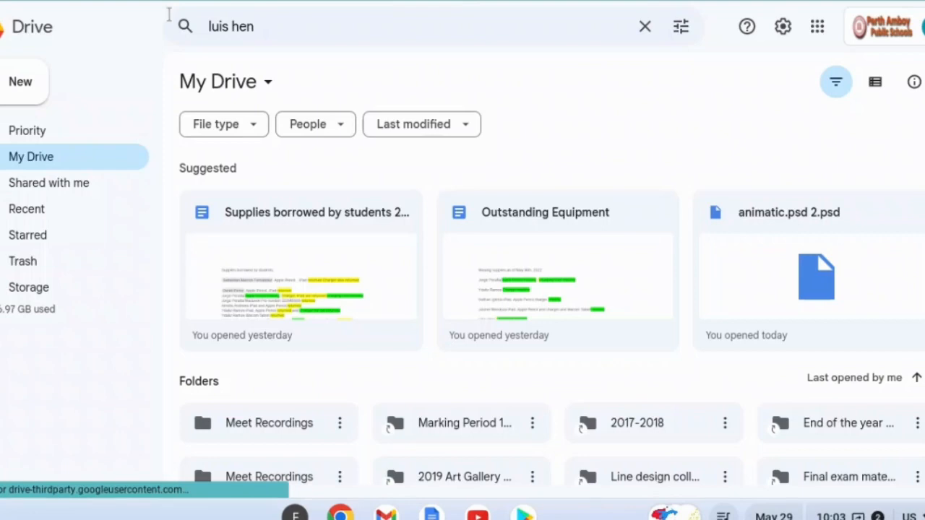
- Go to the files shared with me, search for the student's first name, and open the student's portfolio folder
click(78, 185)
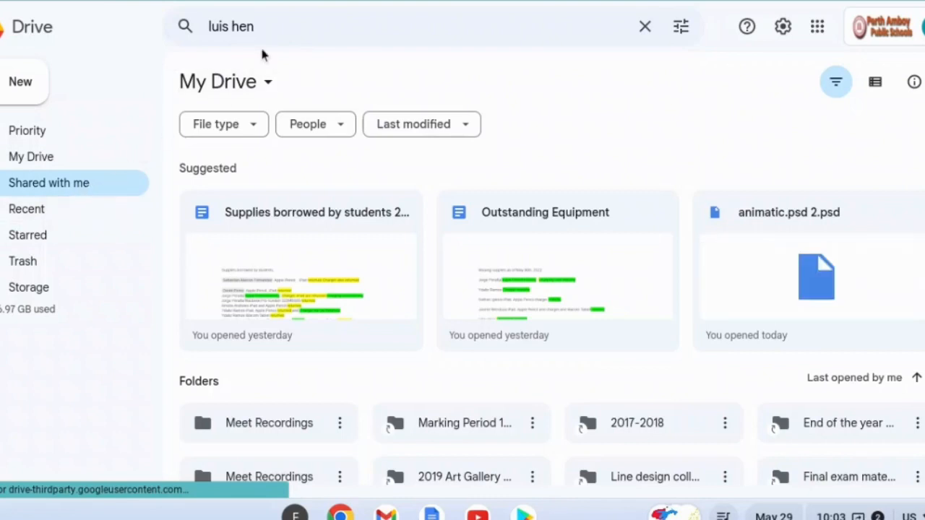
double_click(262, 26)
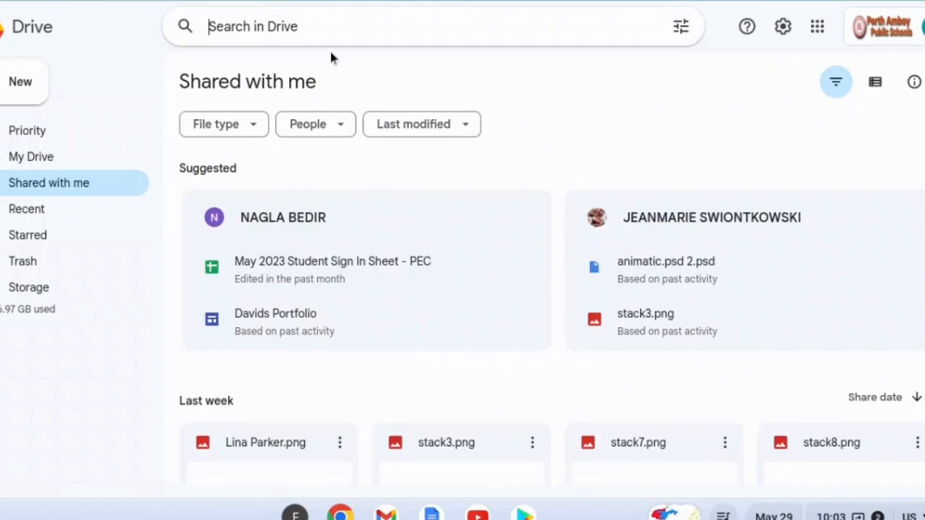
text(luis)
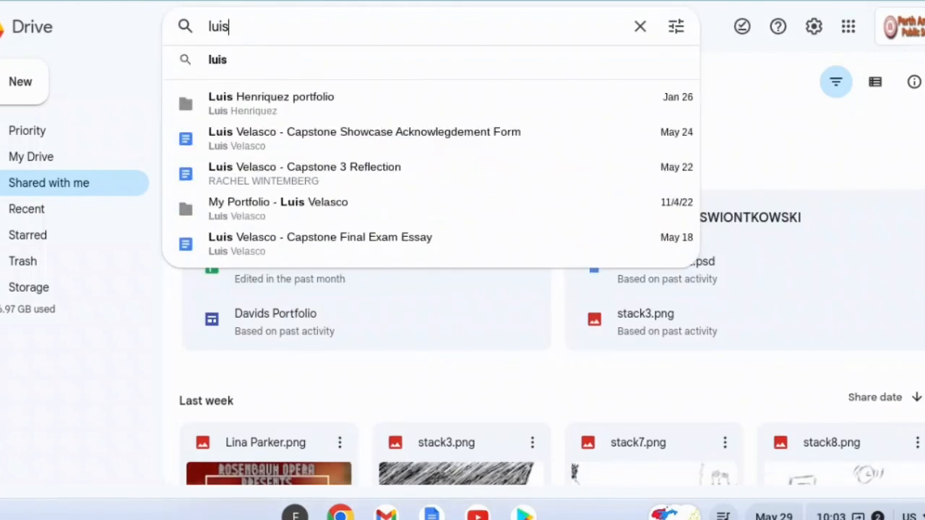
click(293, 108)
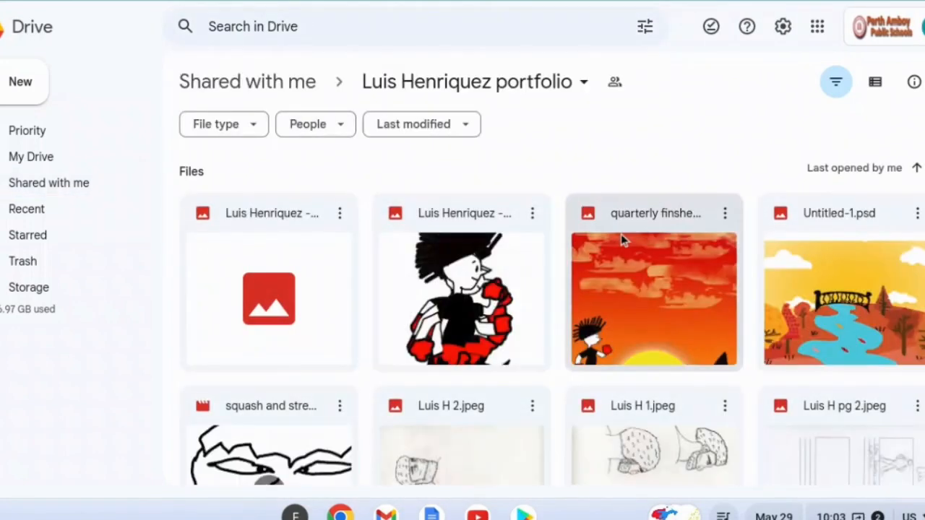
- Upload the eight images frame 1.jpg through frame 8.jpg from Downloads into the student's portfolio folder
scroll(628, 246, down, 3)
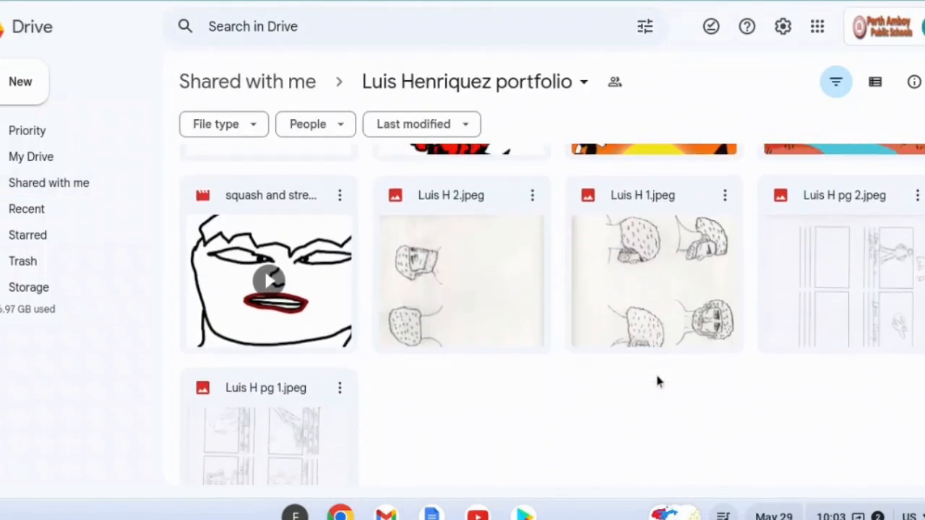
scroll(657, 381, up, 3)
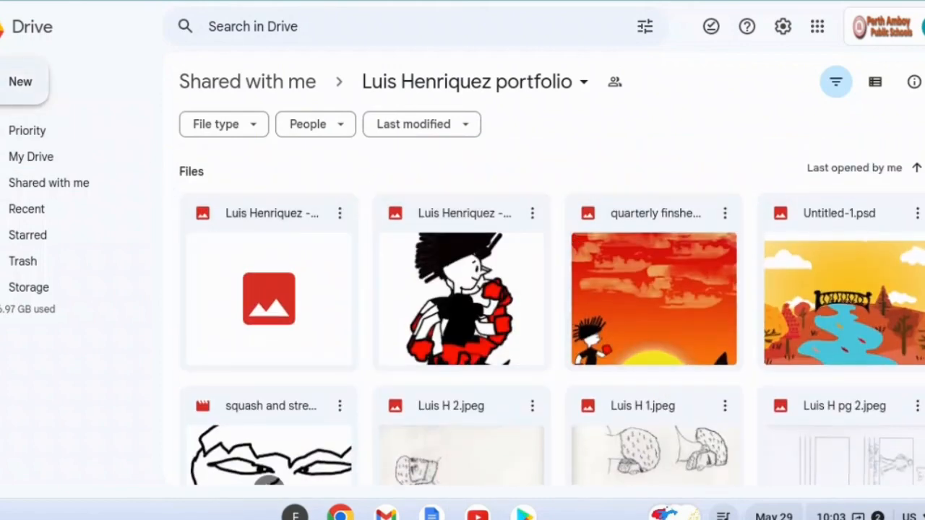
click(2, 92)
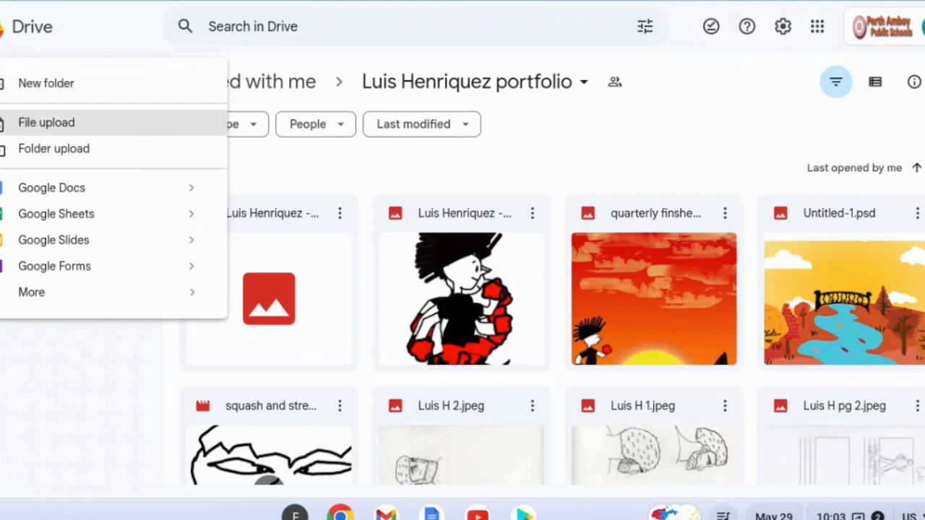
click(29, 123)
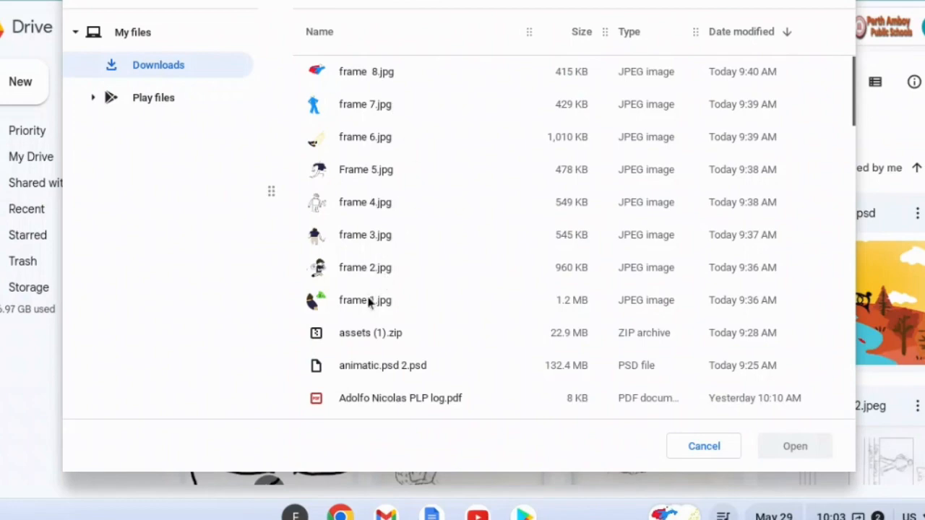
click(369, 302)
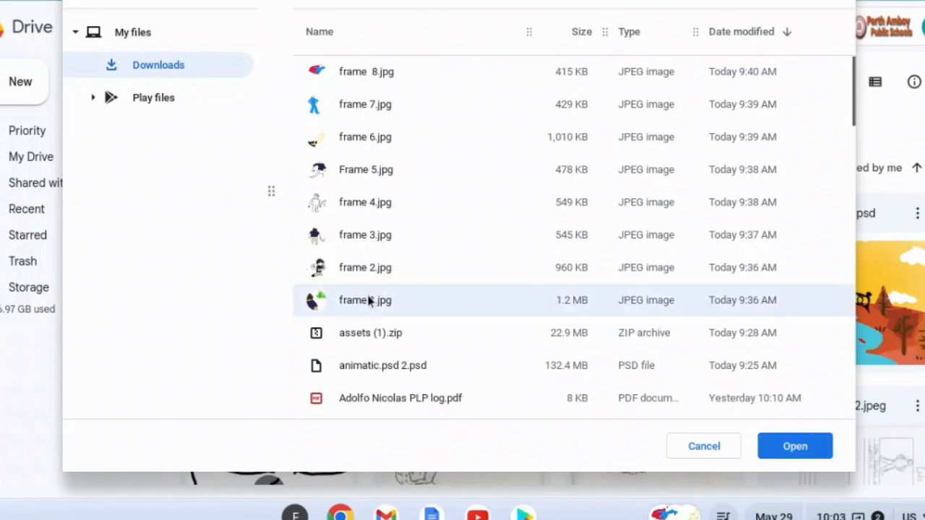
shift+click(381, 73)
click(816, 446)
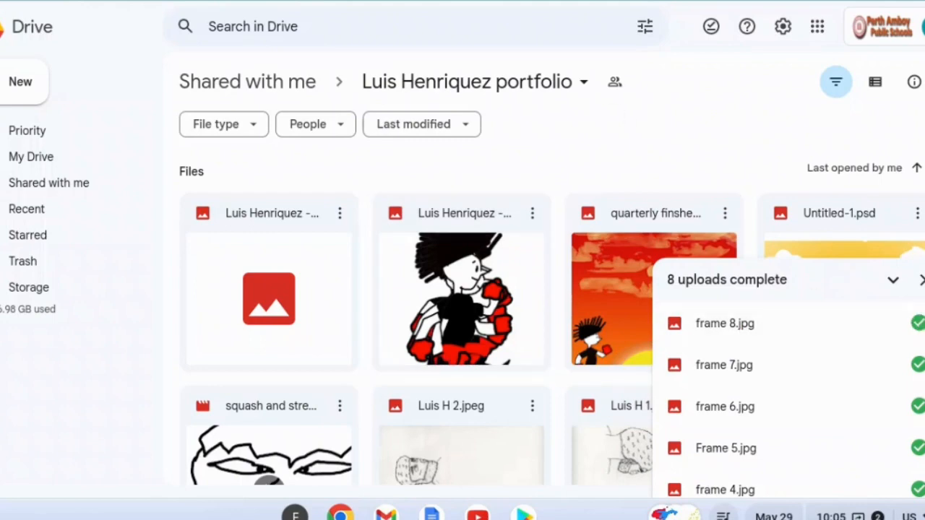
- Switch to Photopea in a new browser tab
key(ctrl+t)
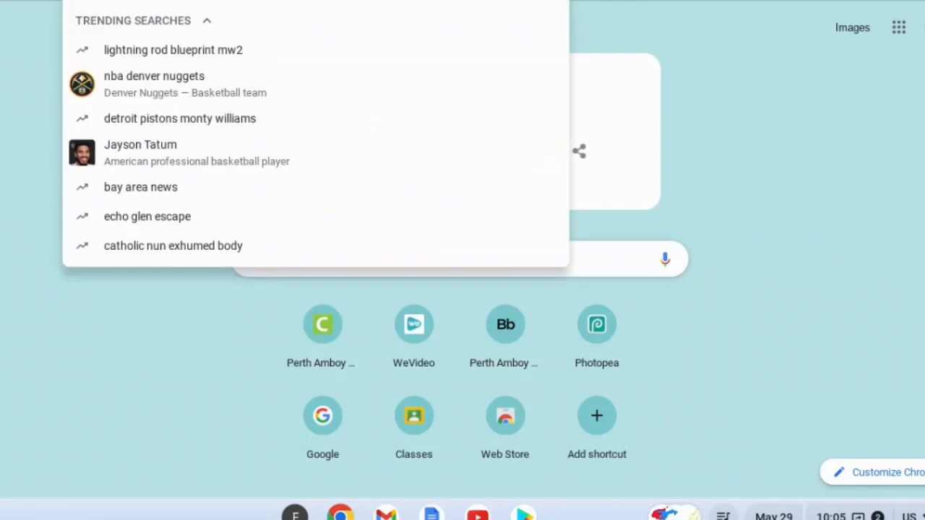
text(phot)
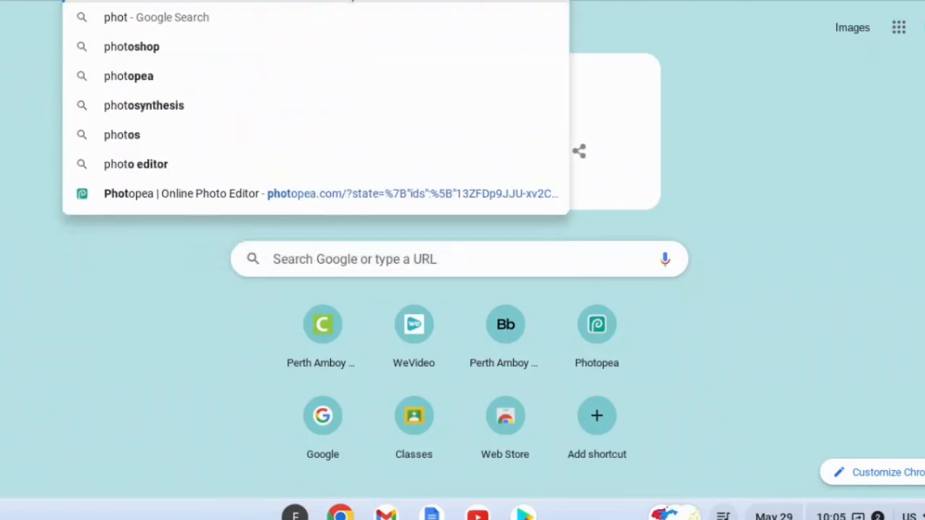
key(Return)
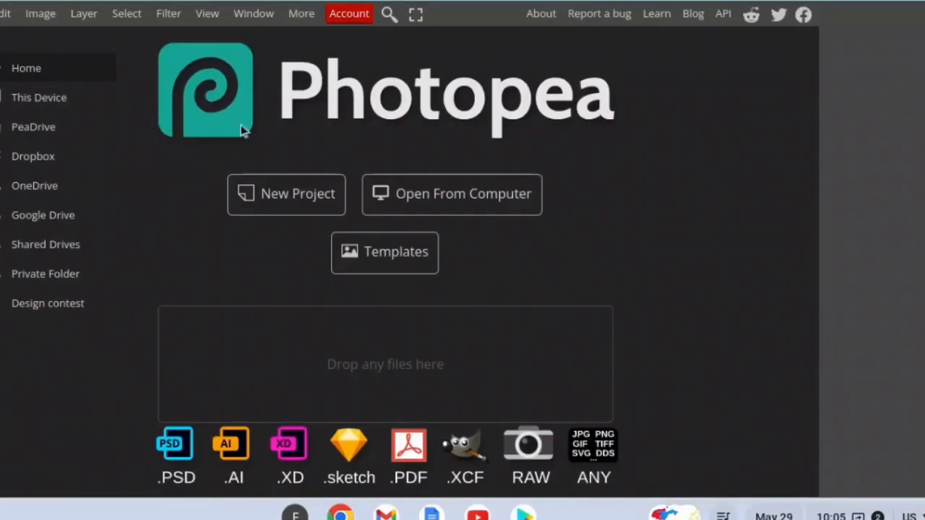
- Create a new project 8 inches wide and 4.5 inches high at 300 DPI with a white background
click(2, 15)
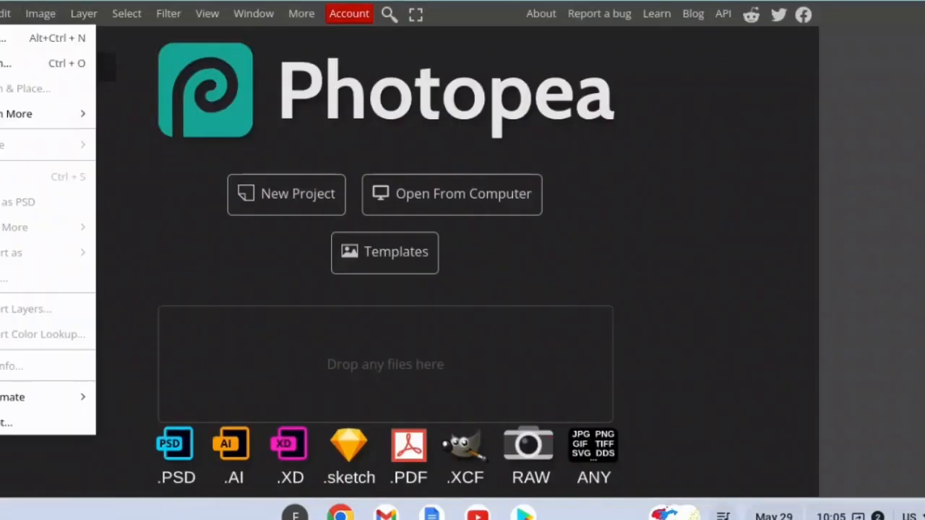
click(3, 44)
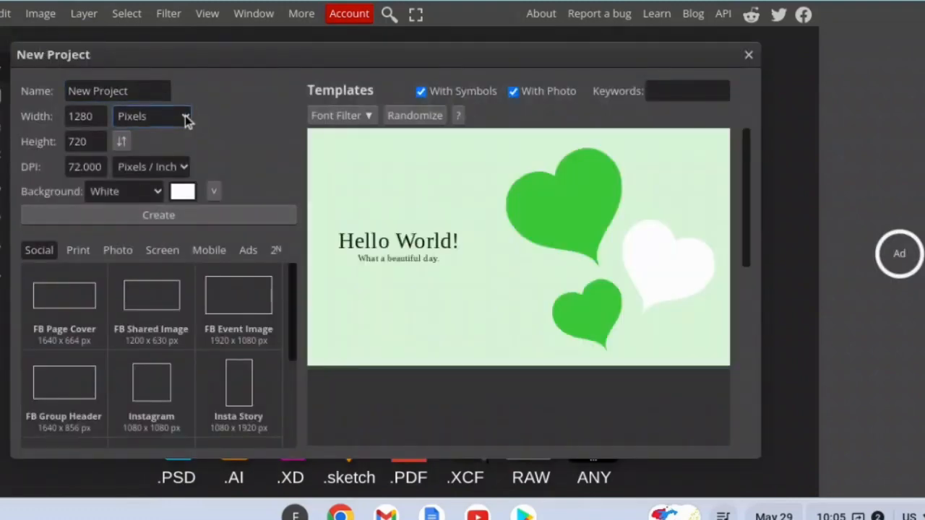
click(183, 117)
click(133, 246)
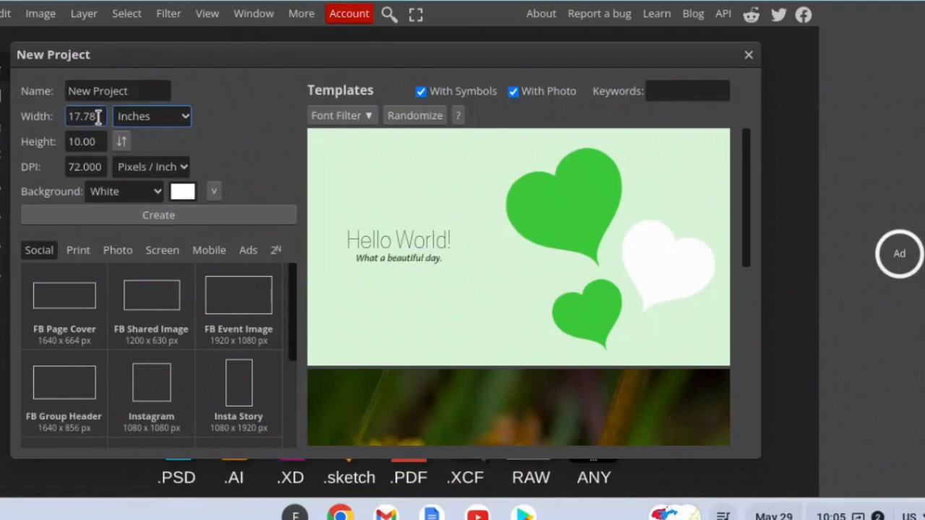
drag(98, 117, 62, 125)
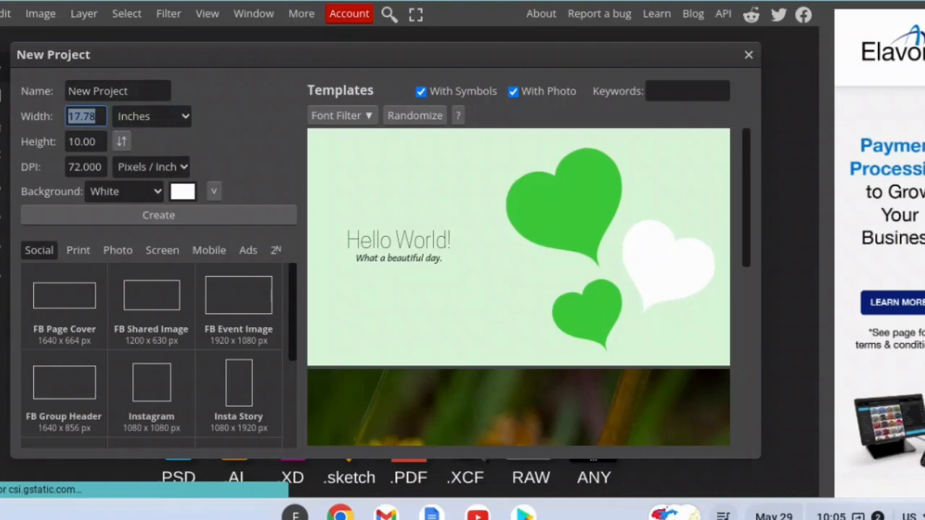
text(8)
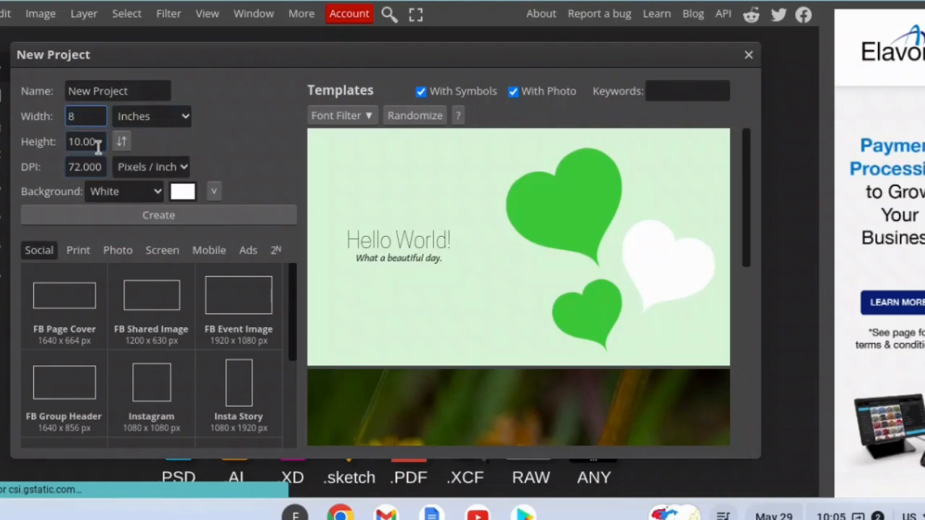
key(Tab)
text(4.5)
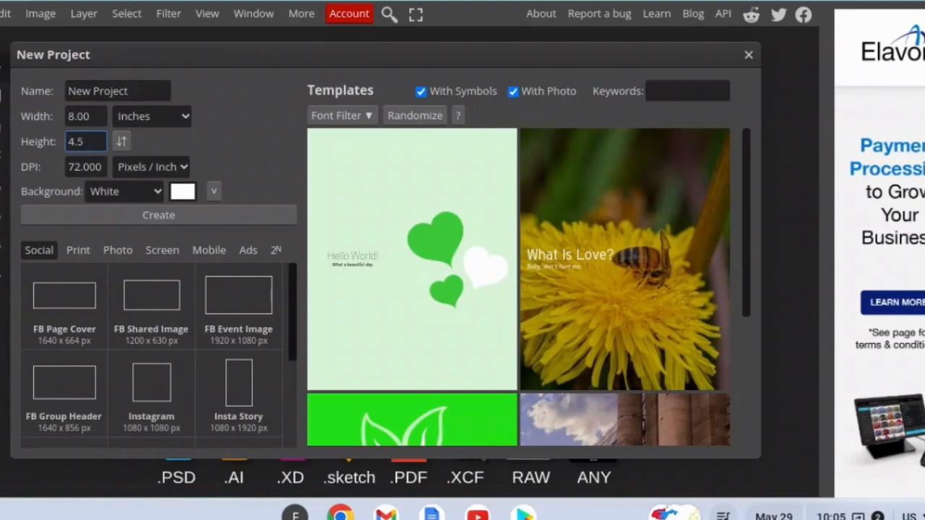
click(88, 167)
drag(91, 170, 66, 168)
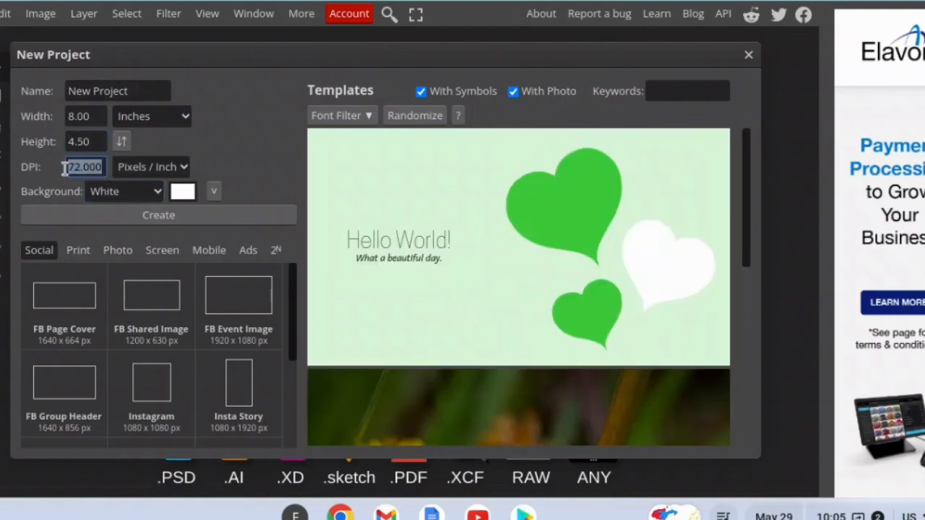
text(300)
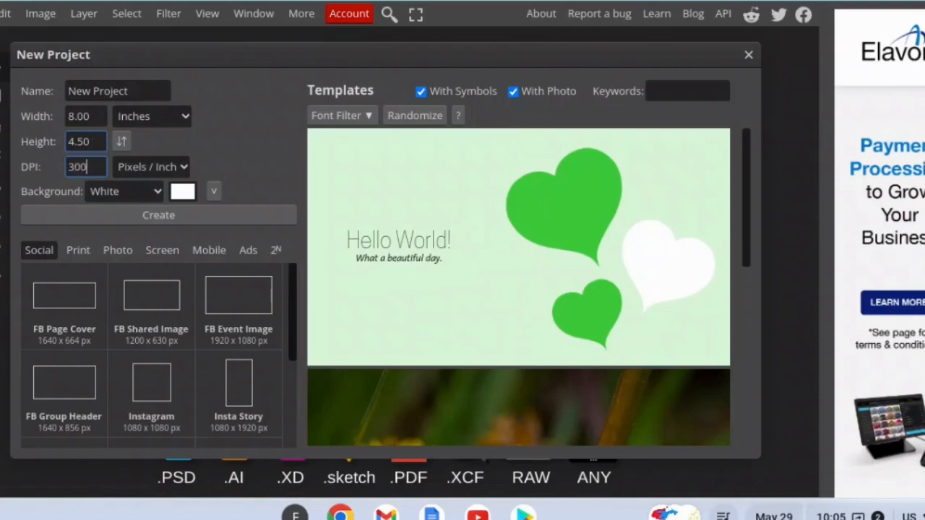
click(175, 217)
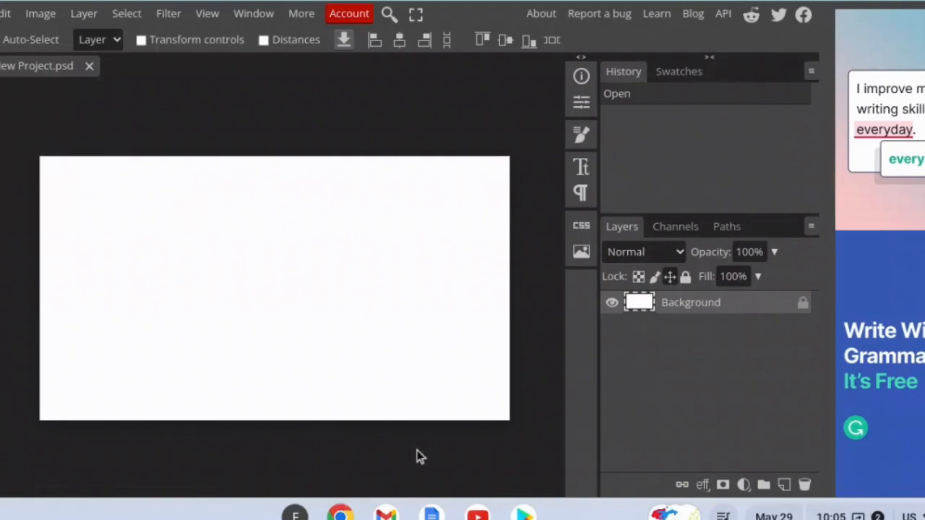
- Add a new empty layer above the background
click(86, 15)
mouse_move(162, 46)
click(277, 42)
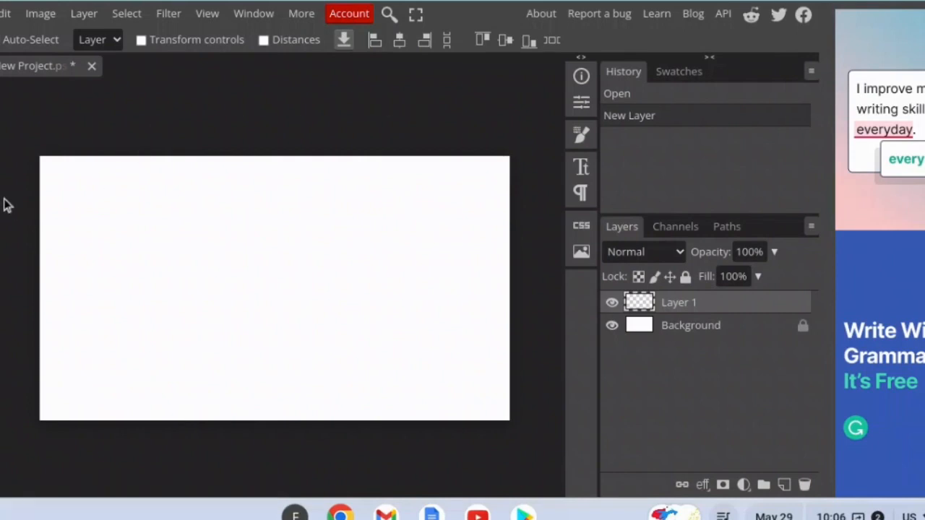
- Activate the Brush tool and set the brush size to 7 px
key(b)
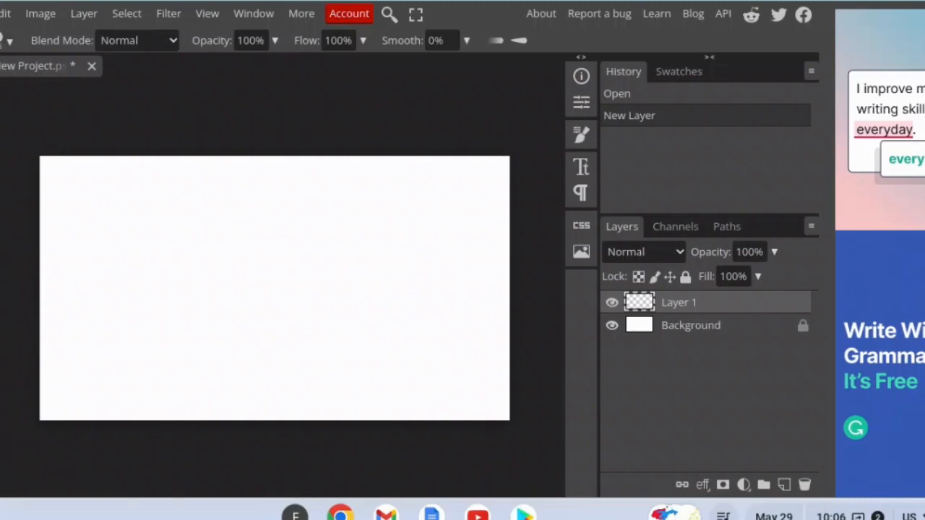
click(9, 41)
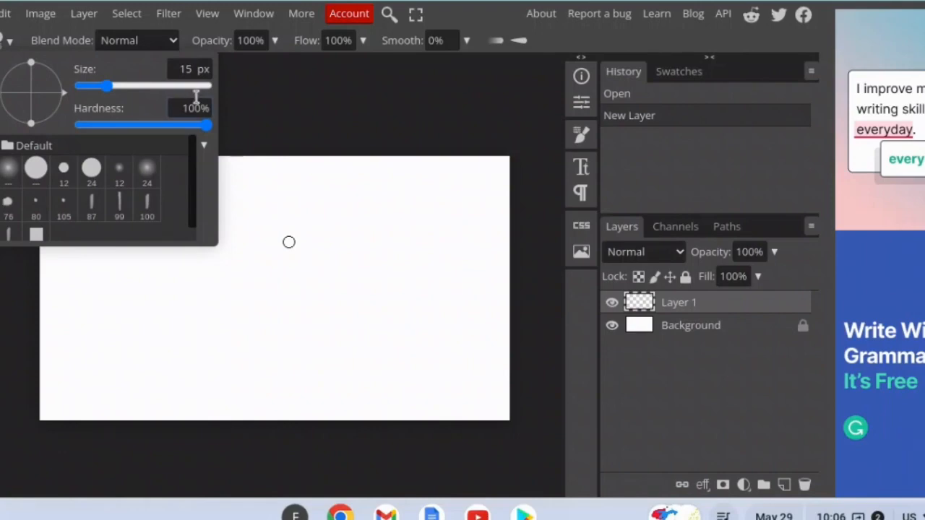
click(193, 67)
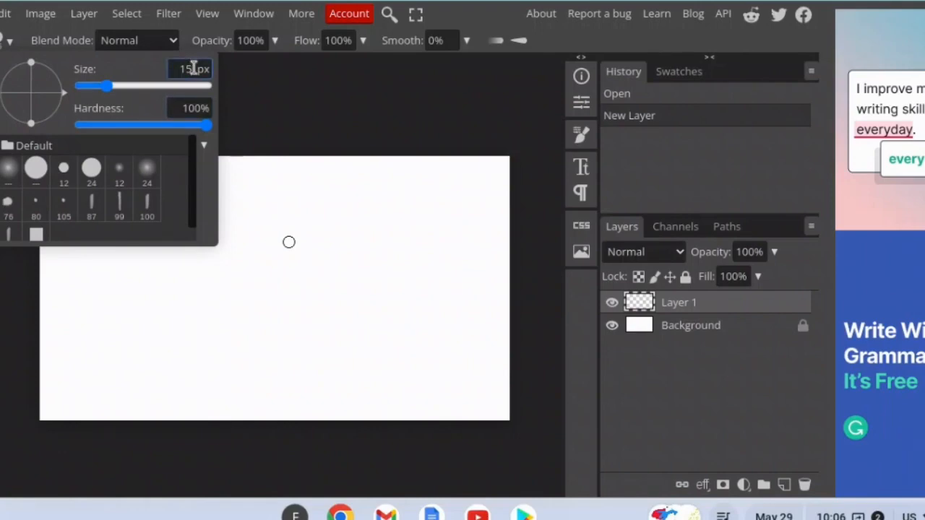
key(BackSpace)
key(BackSpace)
text(7)
key(Return)
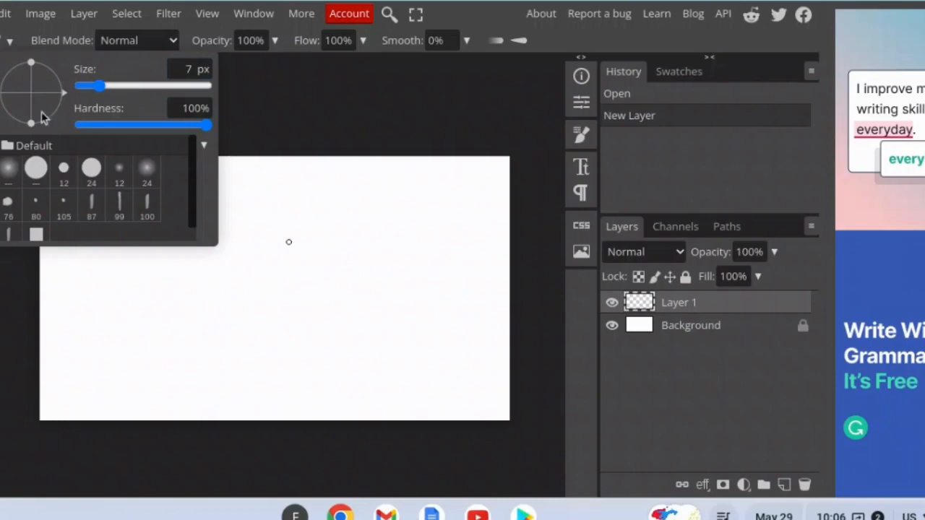
click(271, 69)
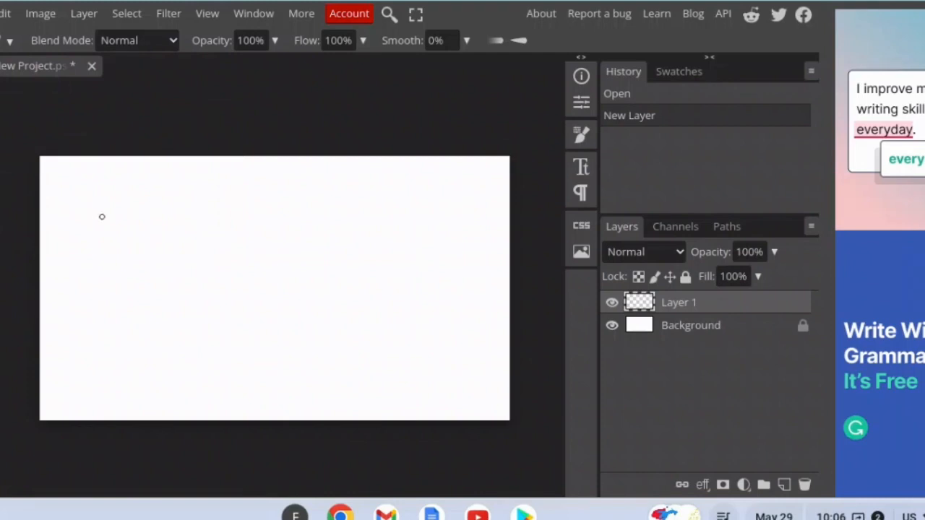
- Paint a black smiley face on Layer 1 with two filled eyes, a nose, a curved mouth and a round head outline
scroll(102, 217, up, 3)
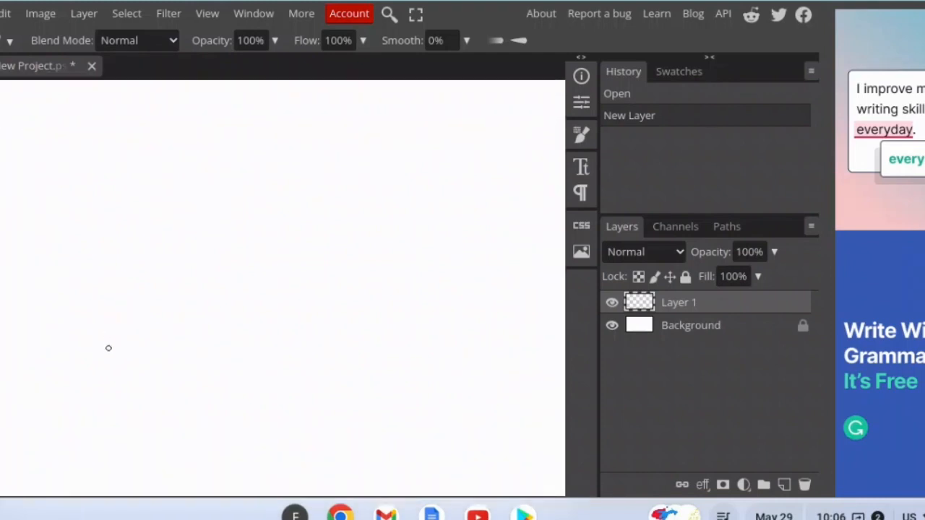
click(106, 359)
click(224, 215)
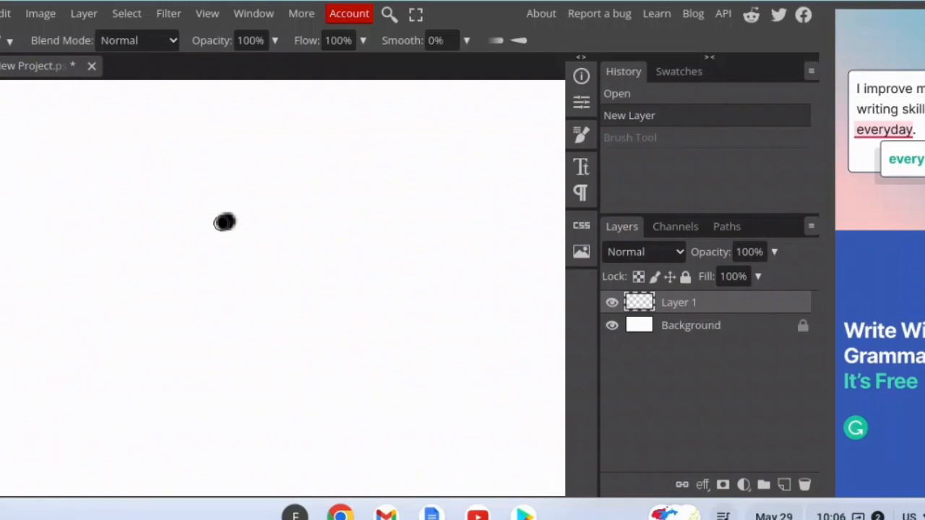
click(287, 217)
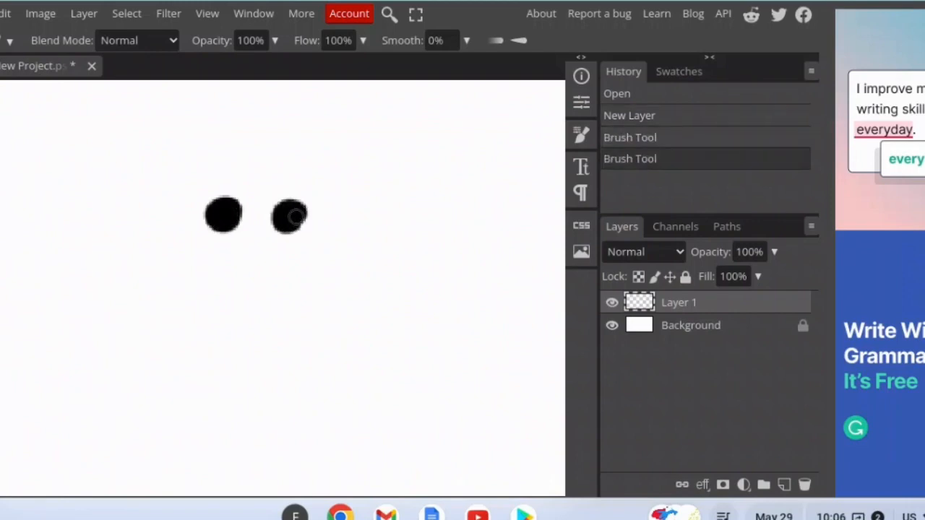
drag(248, 240, 259, 281)
mouse_move(203, 291)
mouse_down()
mouse_move(235, 319)
mouse_move(284, 311)
mouse_up()
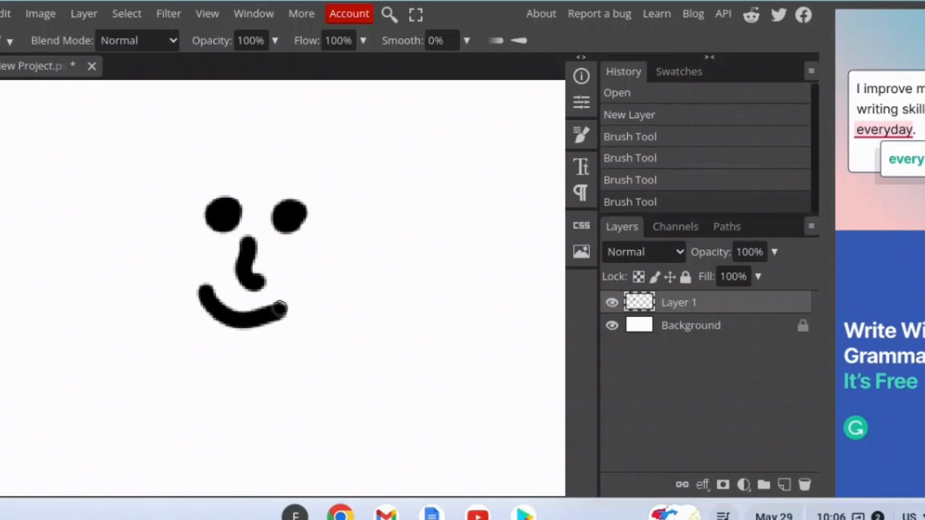
mouse_move(334, 181)
mouse_down()
mouse_move(262, 161)
mouse_move(170, 231)
mouse_move(241, 363)
mouse_move(332, 312)
mouse_move(336, 206)
mouse_move(309, 171)
mouse_up()
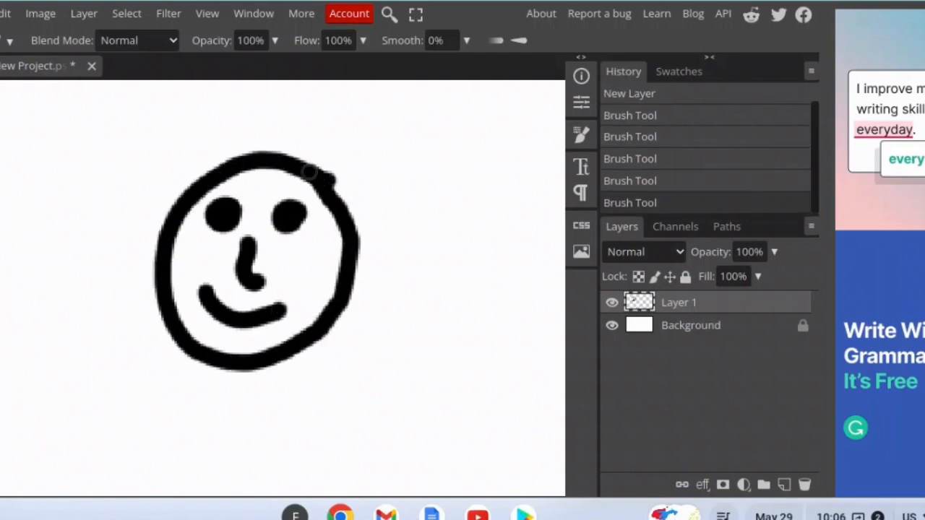